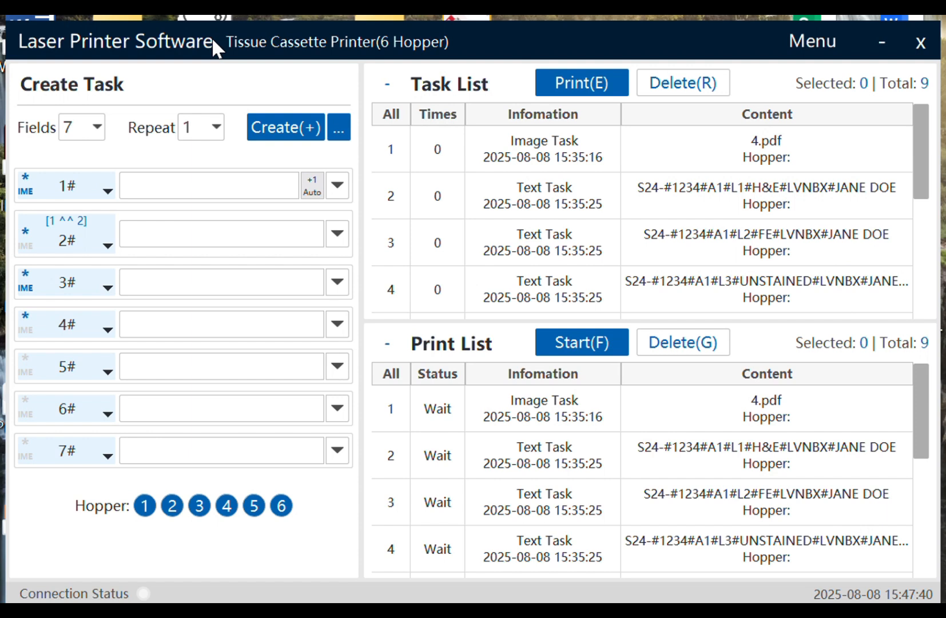
- Open the Settings dialog from the title-bar Menu
click(812, 40)
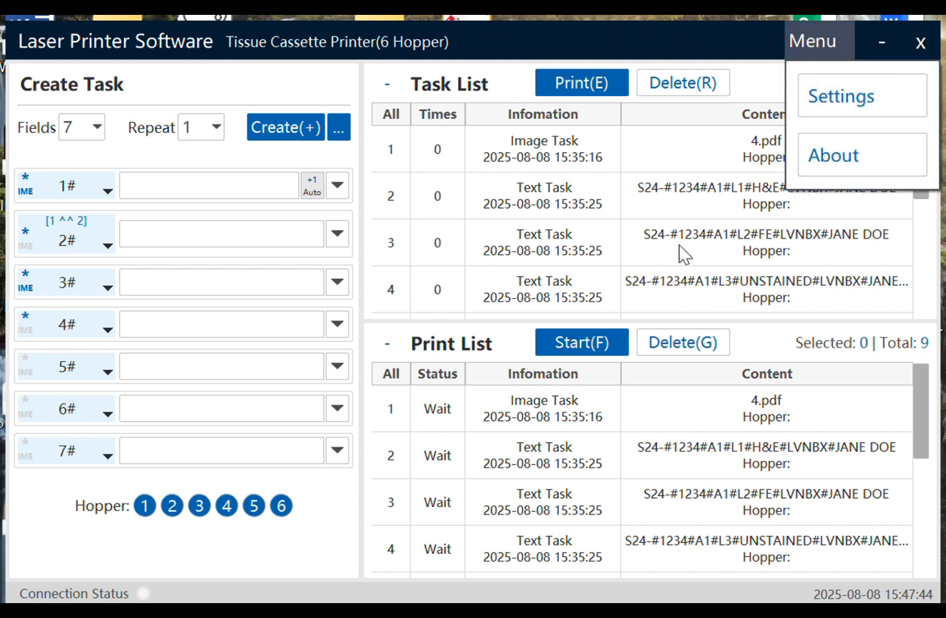
click(849, 109)
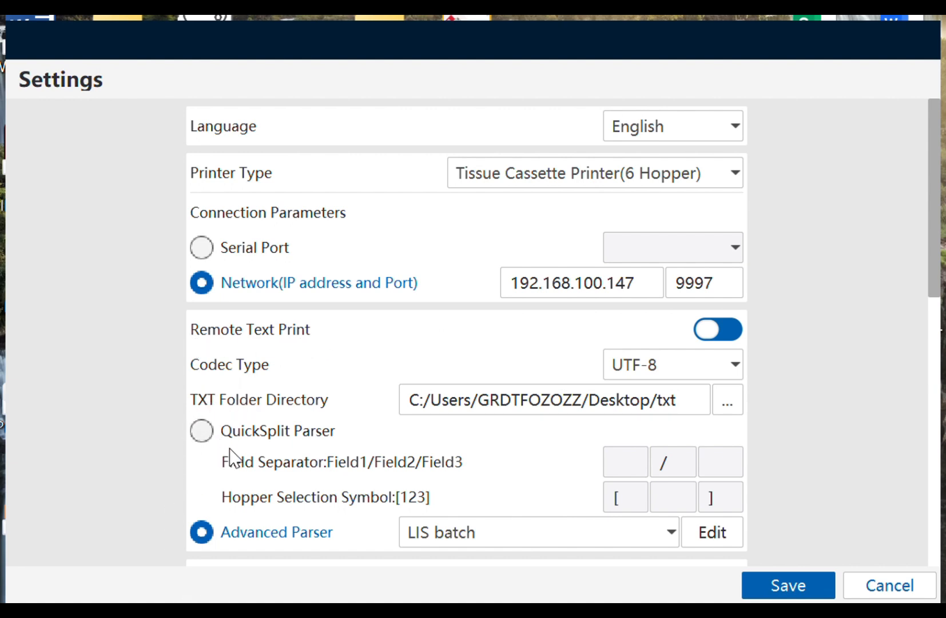
- Try the QuickSplit separator and hopper options, then edit the LIS batch Advanced Parser
click(201, 432)
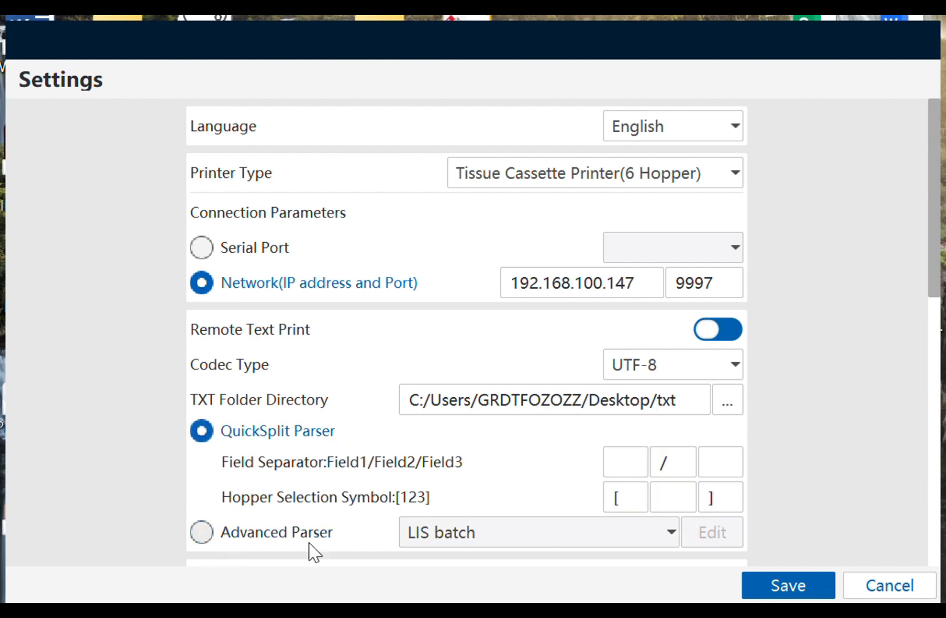
click(291, 533)
click(201, 432)
drag(680, 463, 625, 463)
click(673, 502)
drag(608, 497, 740, 497)
click(203, 535)
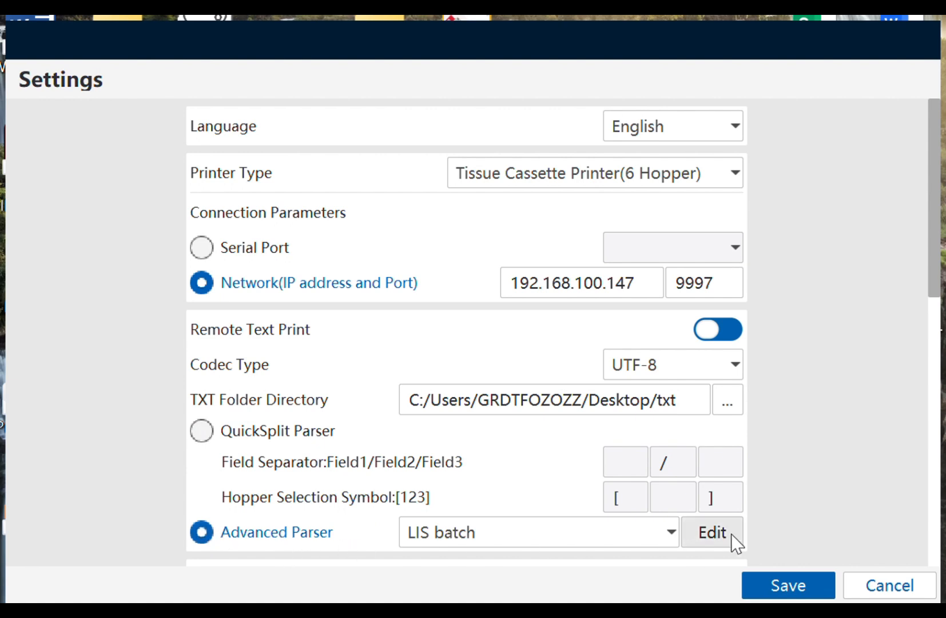
click(712, 532)
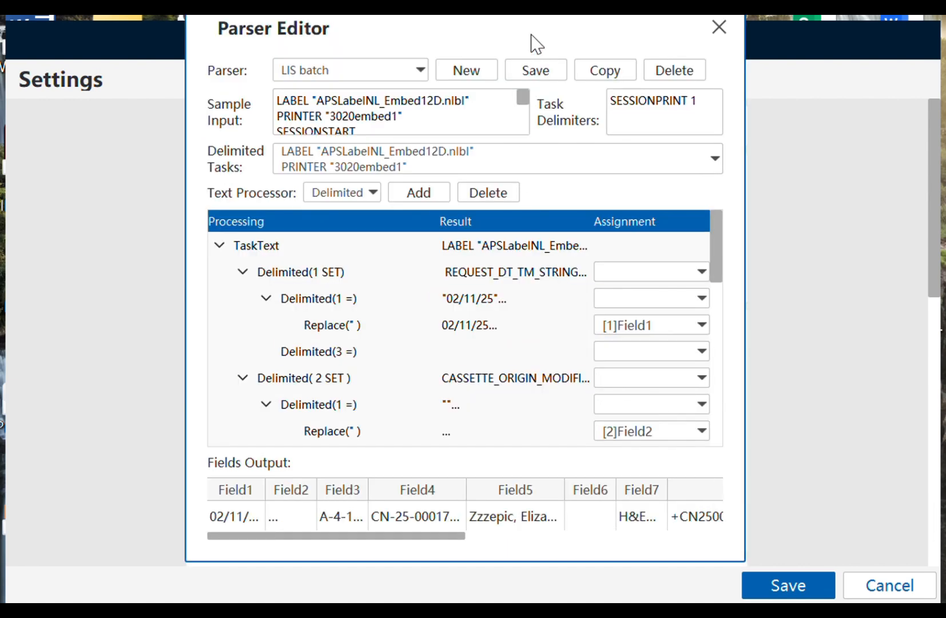
- Nudge the Parser Editor down and bring up the File Explorer window
drag(531, 36, 528, 50)
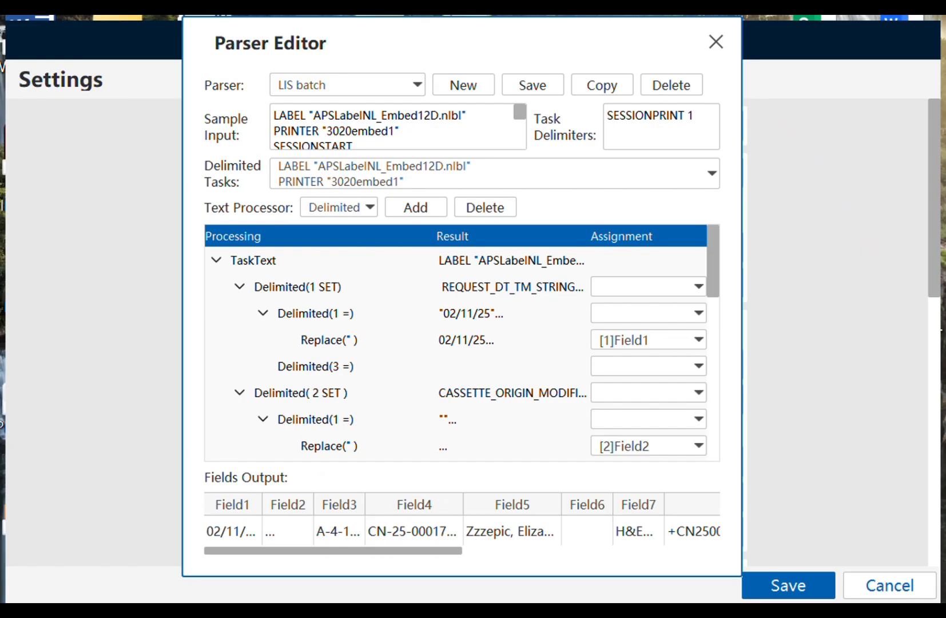
mouse_move(475, 615)
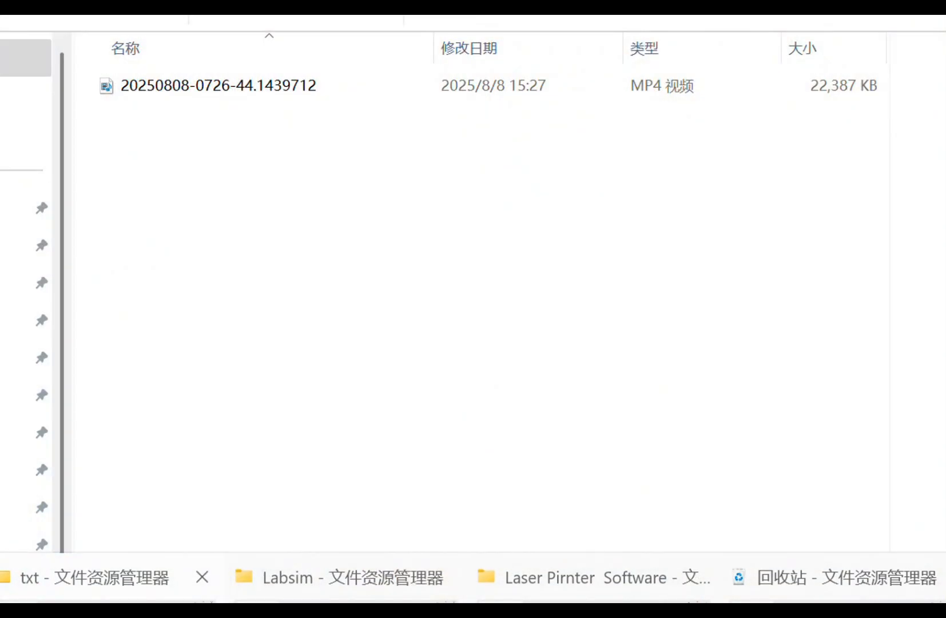
- View aps_label_37372501 from the txt folder in Notepad, then return to the Parser Editor
click(109, 600)
click(194, 116)
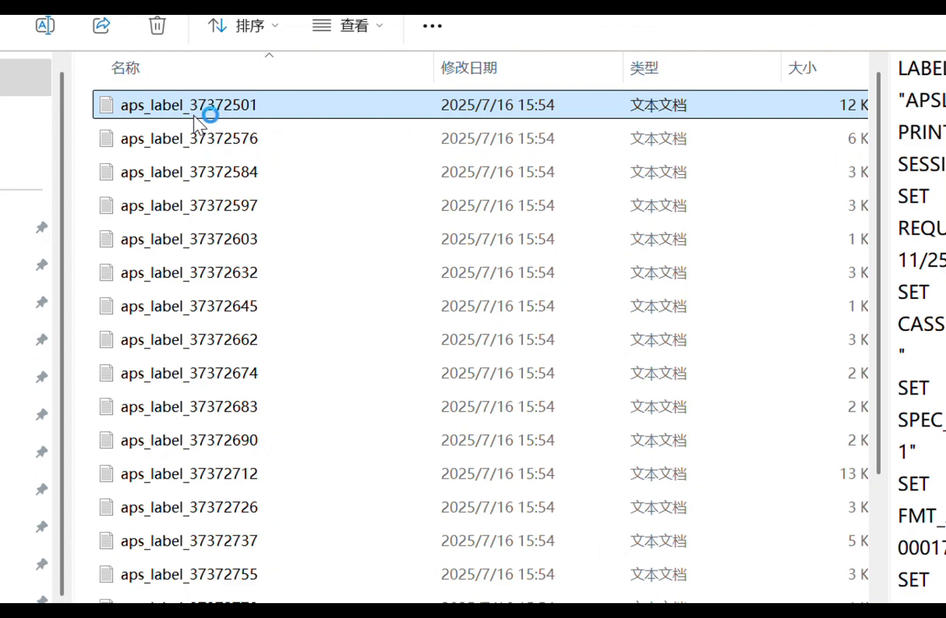
drag(176, 128, 420, 602)
key(alt+Tab)
click(489, 601)
click(389, 598)
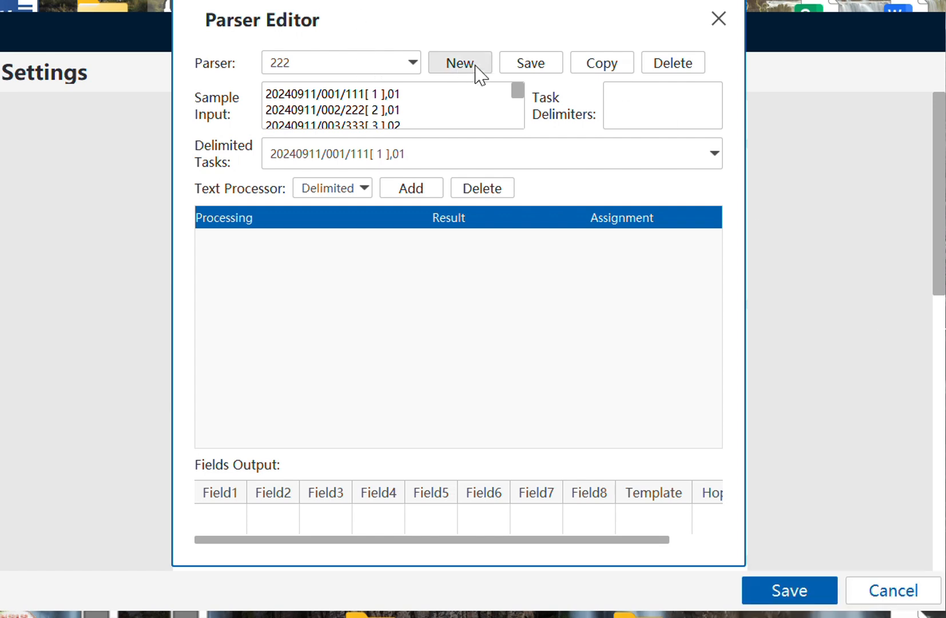
- Create a blank new parser and select all of the label file's text in Notepad
click(479, 73)
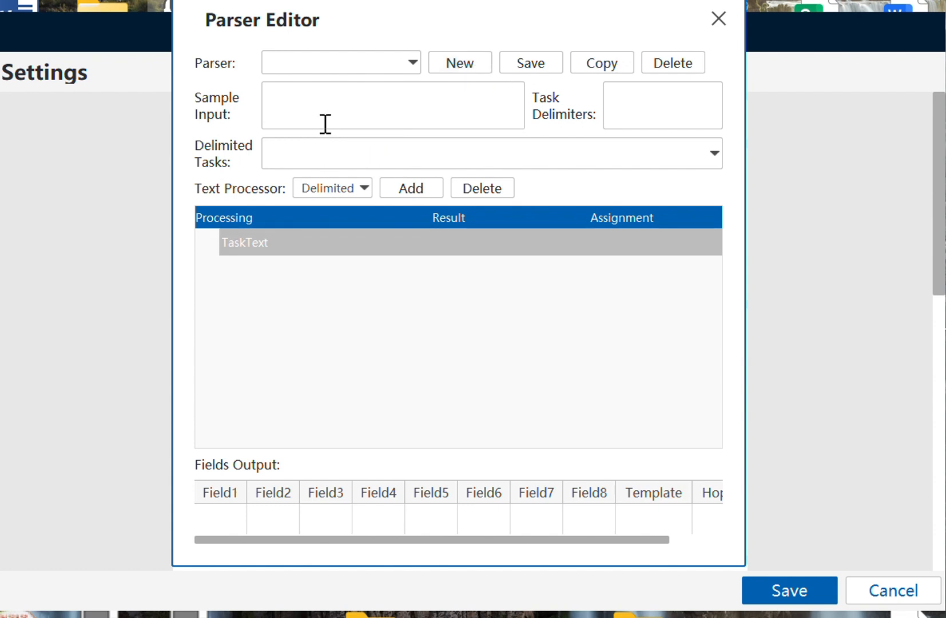
click(320, 104)
key(alt+Tab)
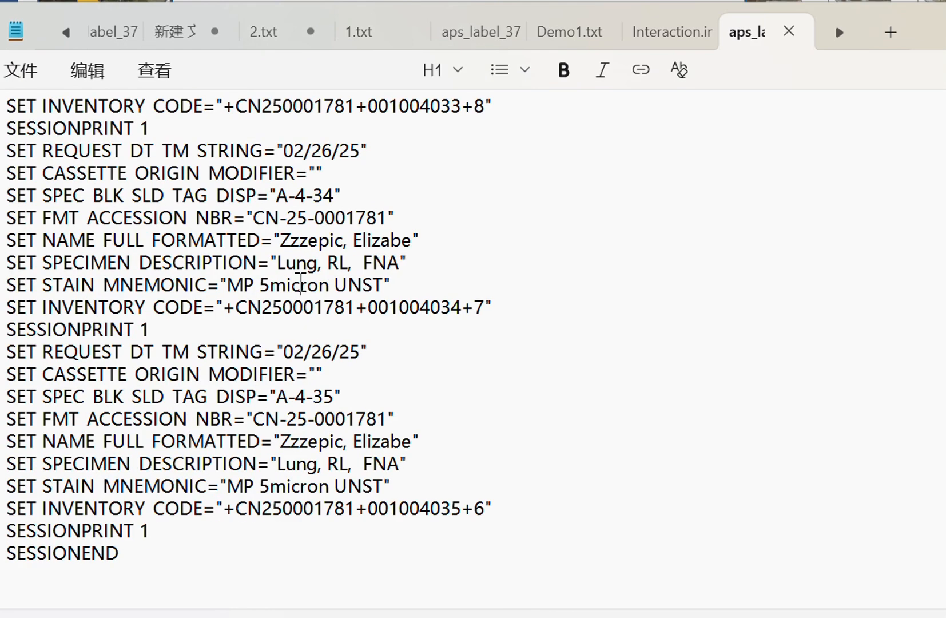
key(ctrl+a)
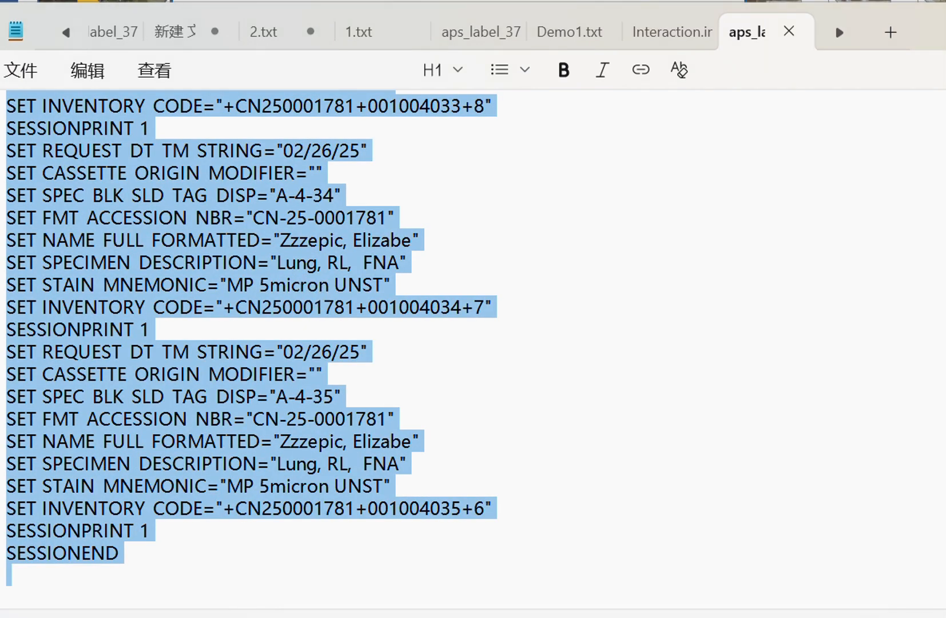
click(483, 616)
click(599, 613)
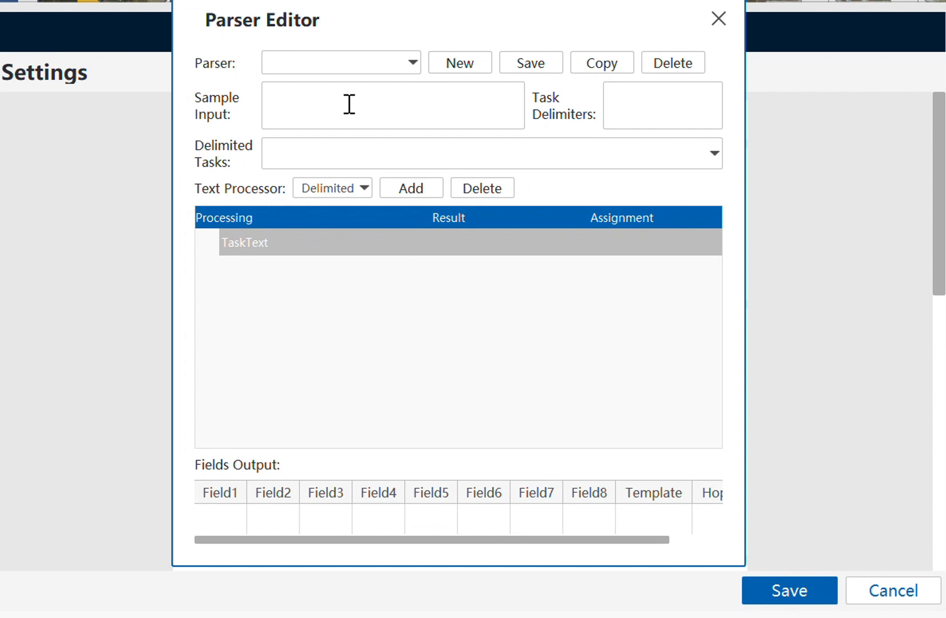
- Paste the label file's text as the parser's sample input
key(ctrl+v)
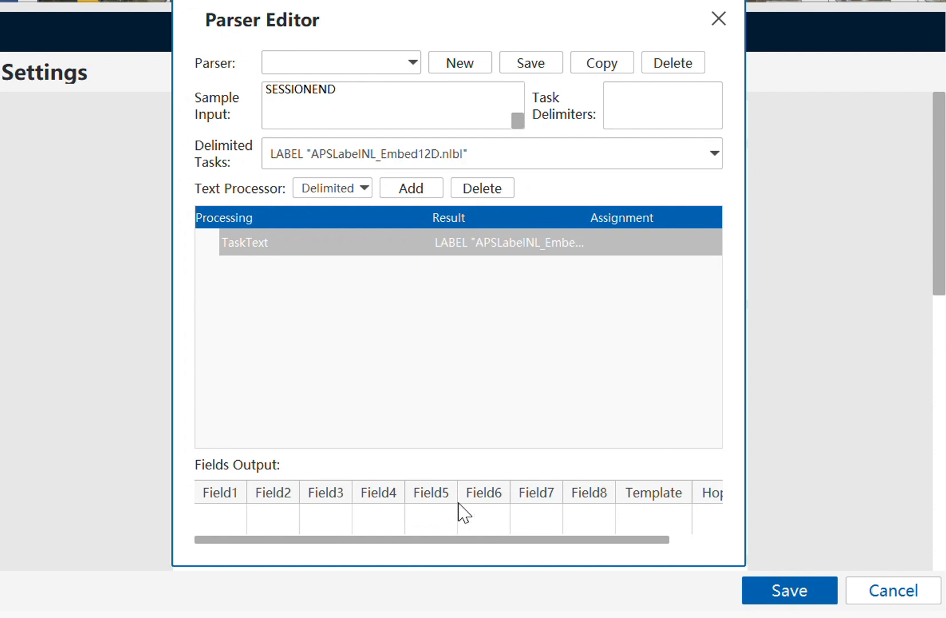
scroll(360, 92, up, 10)
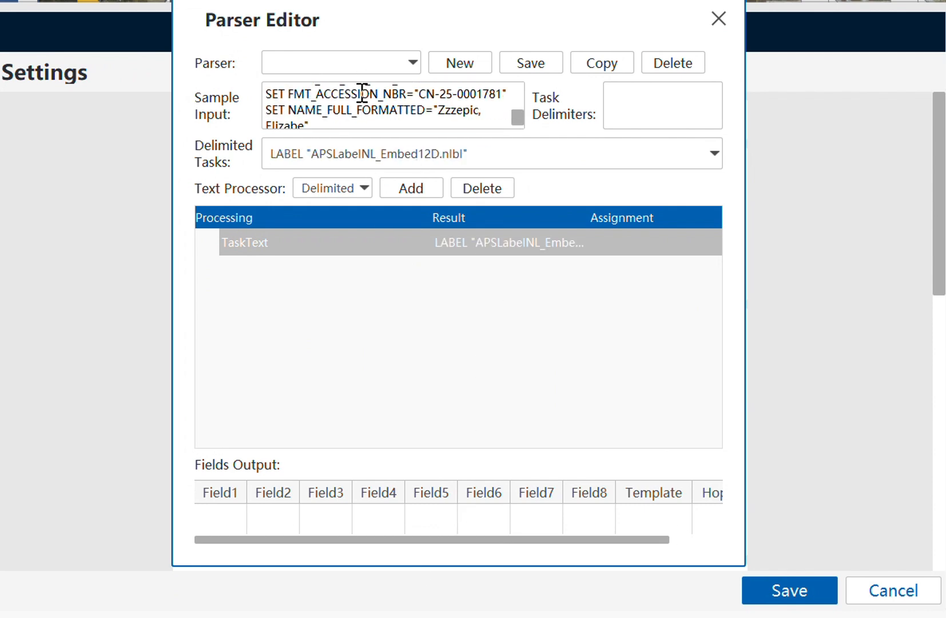
scroll(362, 93, up, 10)
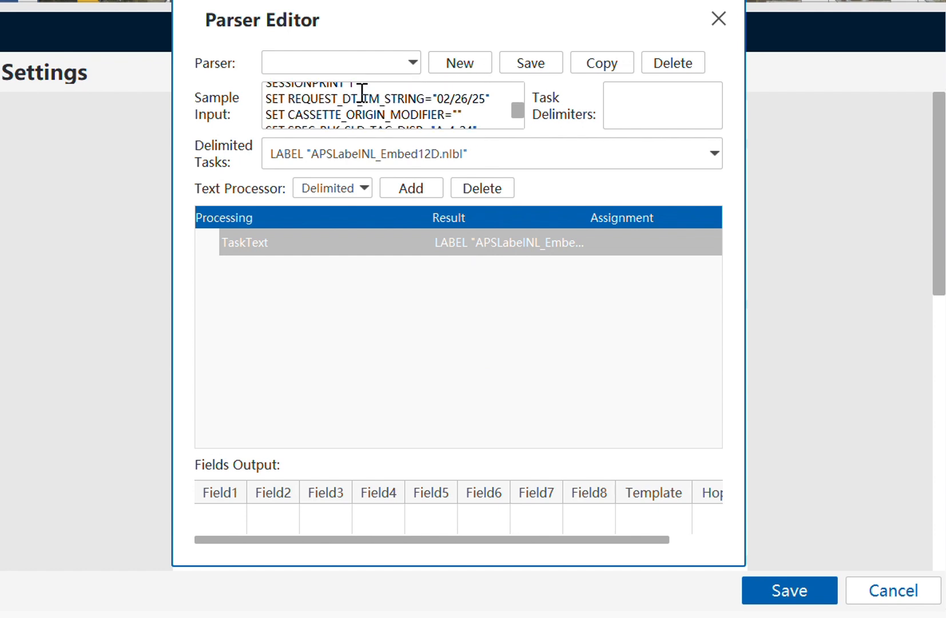
scroll(362, 94, up, 10)
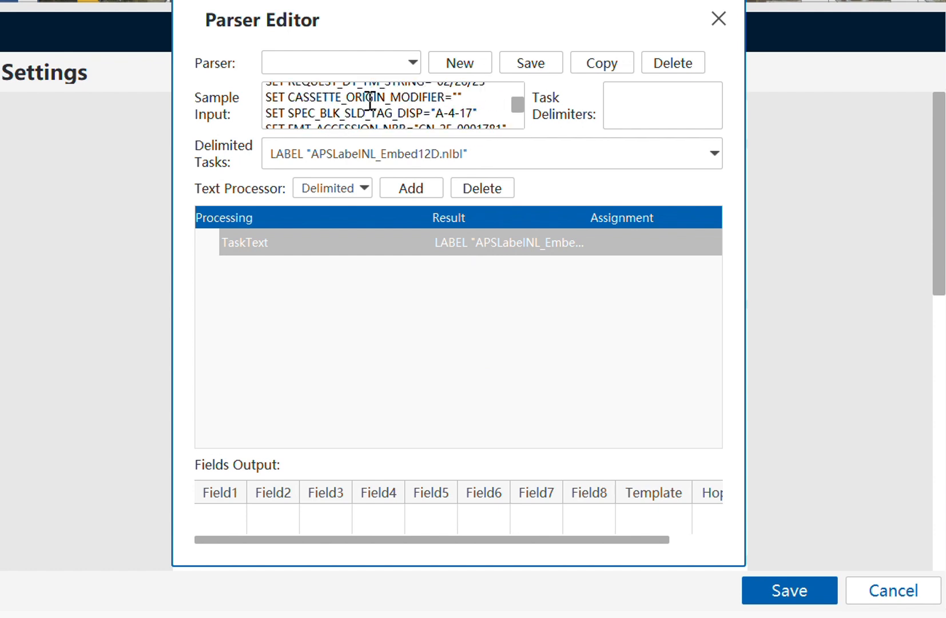
scroll(370, 103, up, 5)
drag(517, 102, 517, 91)
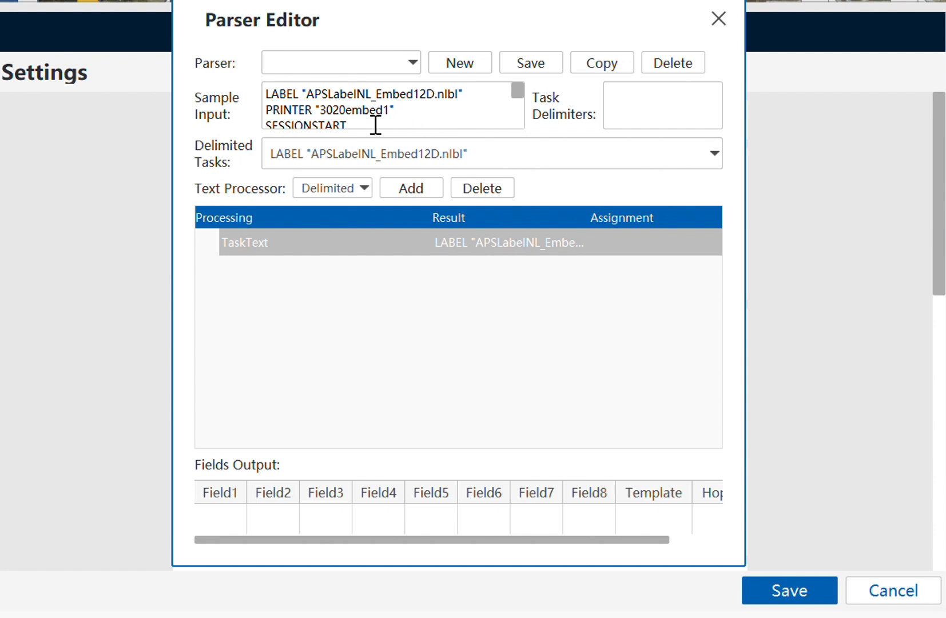
- Copy the SESSIONPRINT 1 line from the sample into Task Delimiters
drag(376, 124, 262, 120)
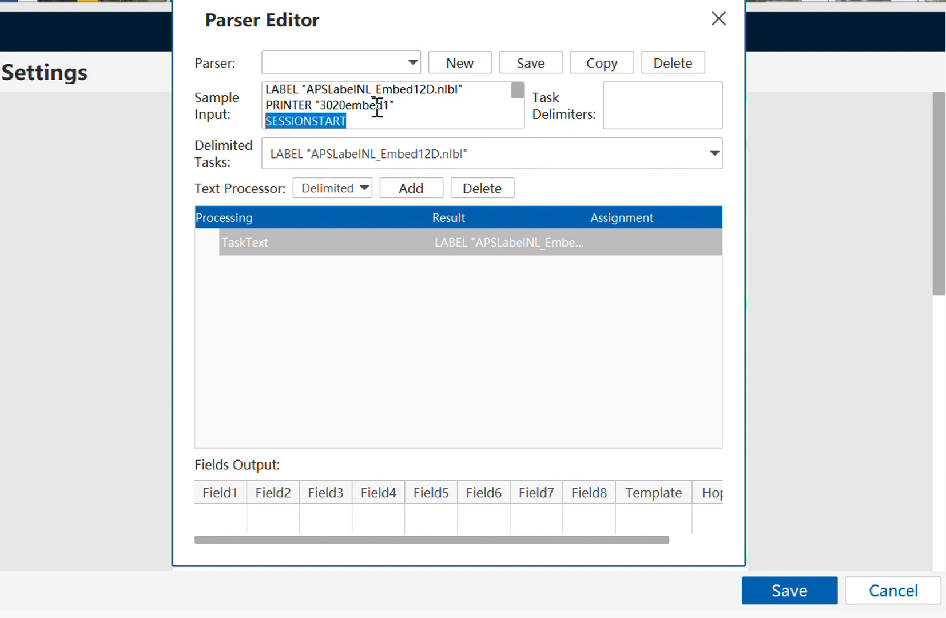
scroll(375, 109, down, 10)
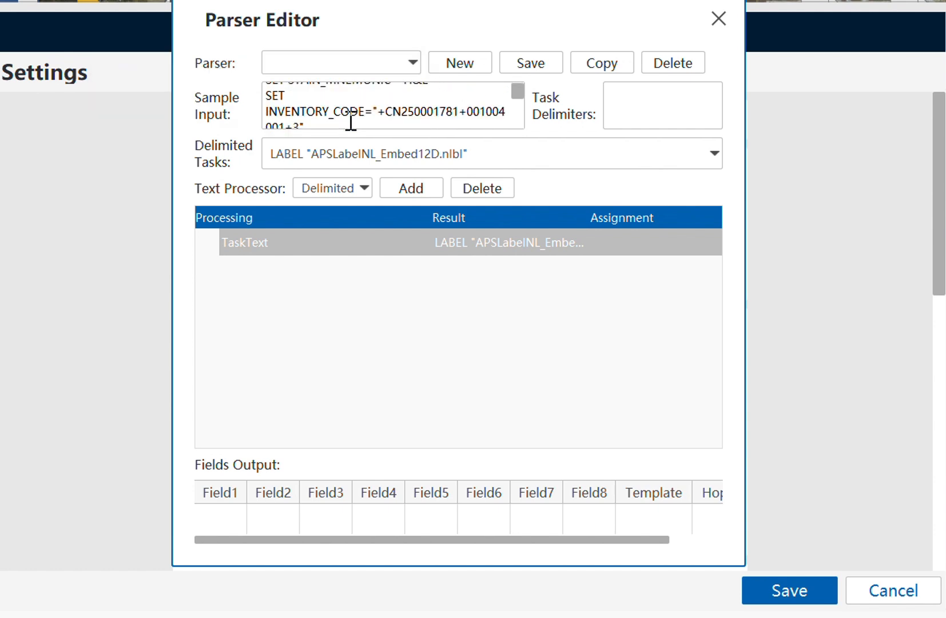
scroll(350, 121, down, 3)
scroll(346, 119, up, 2)
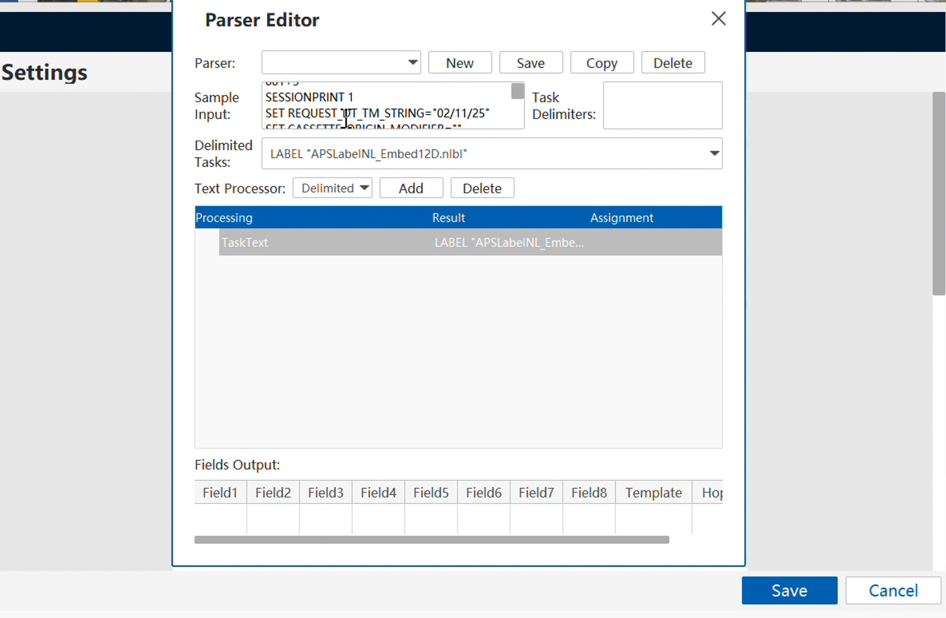
drag(365, 98, 253, 101)
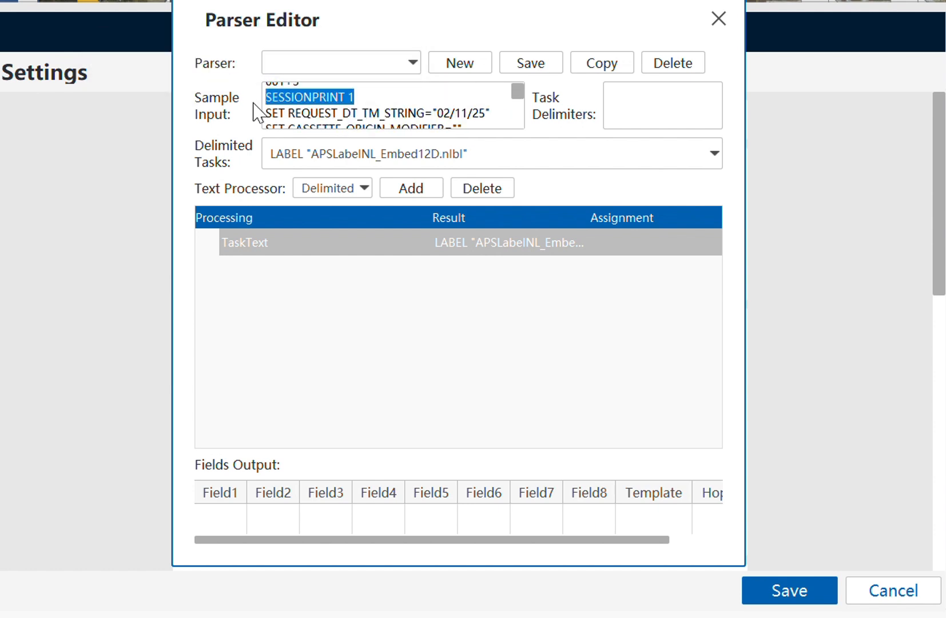
key(ctrl+c)
click(632, 104)
key(ctrl+v)
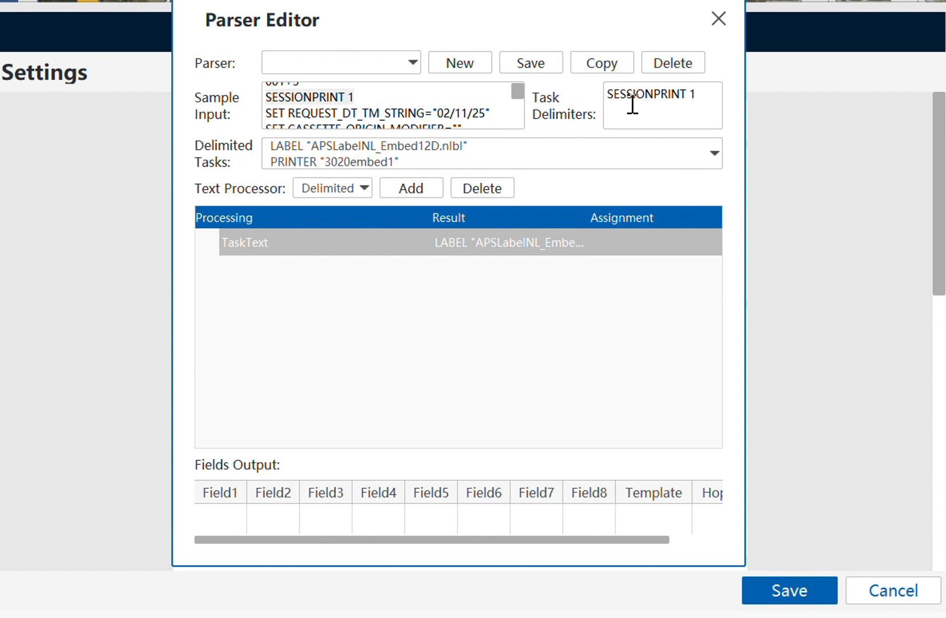
- Review the resulting split tasks, then add a Delimited processing step
click(310, 163)
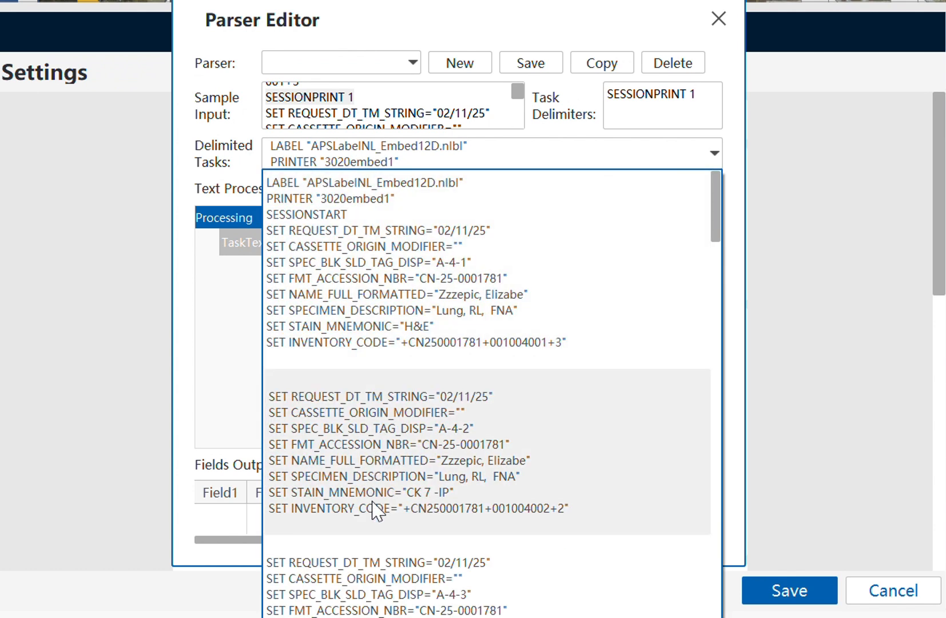
scroll(373, 509, down, 10)
scroll(373, 515, down, 10)
click(250, 417)
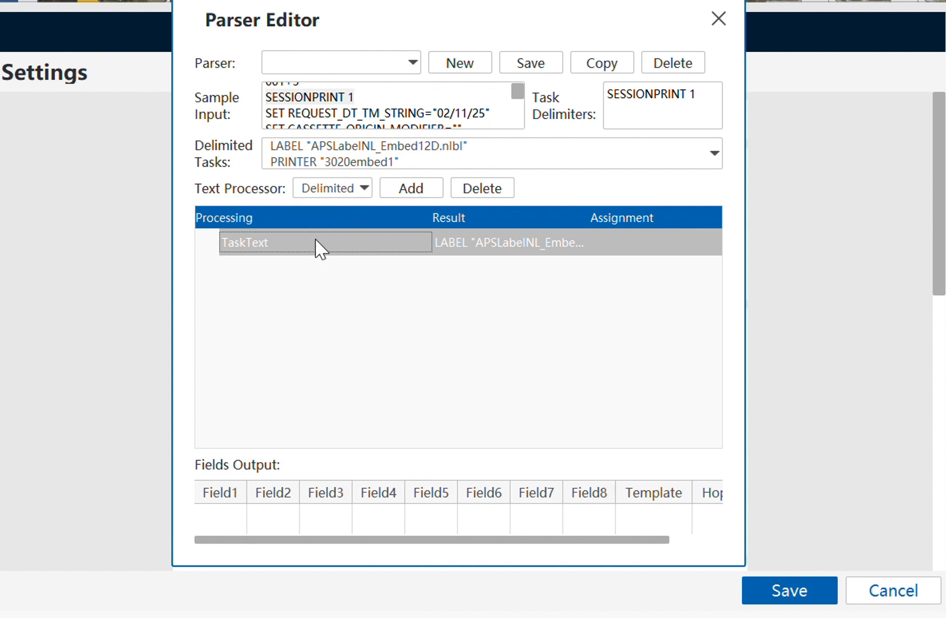
click(364, 190)
click(343, 209)
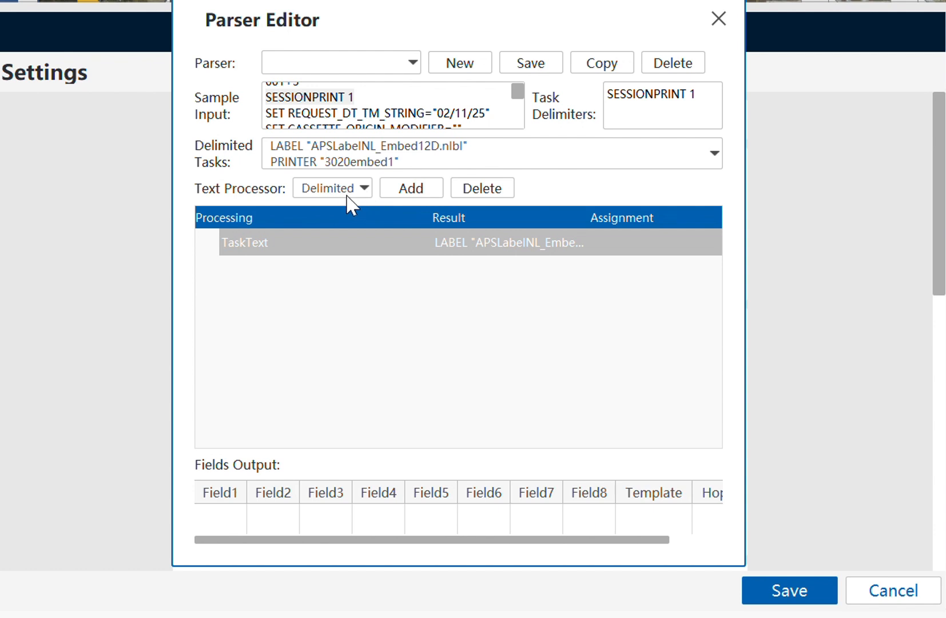
click(401, 190)
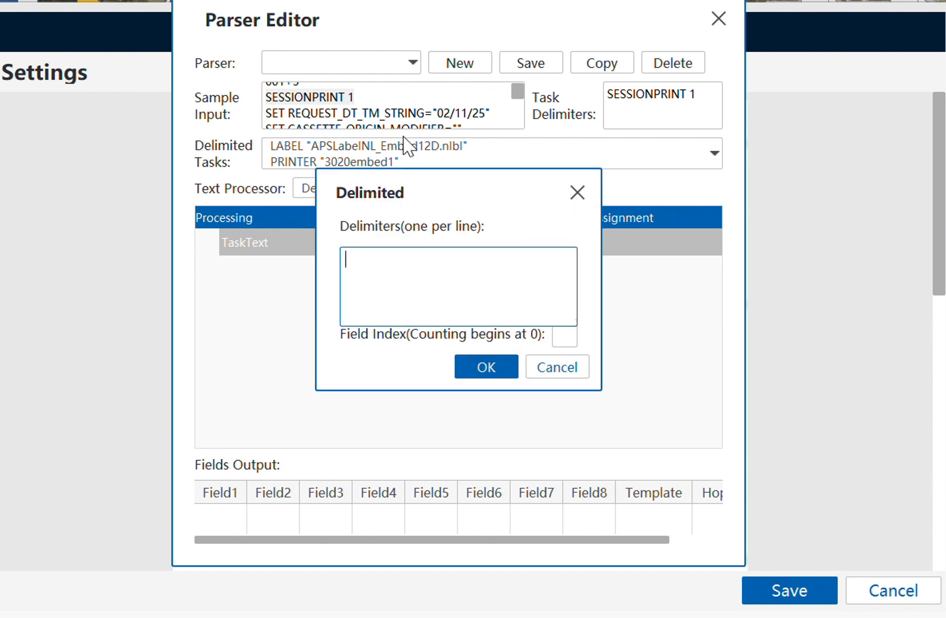
key(alt+Tab)
scroll(89, 243, up, 20)
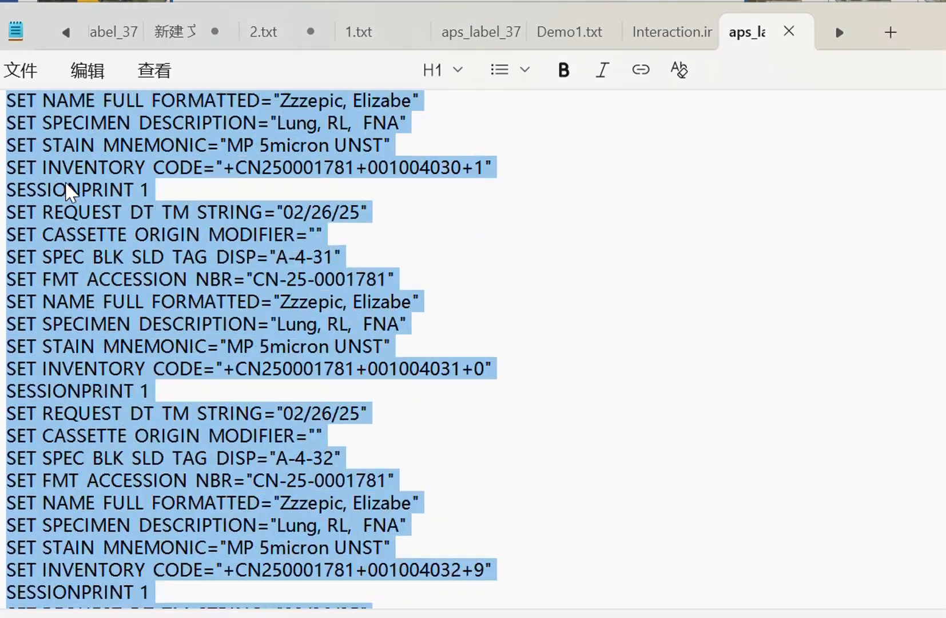
scroll(65, 192, up, 20)
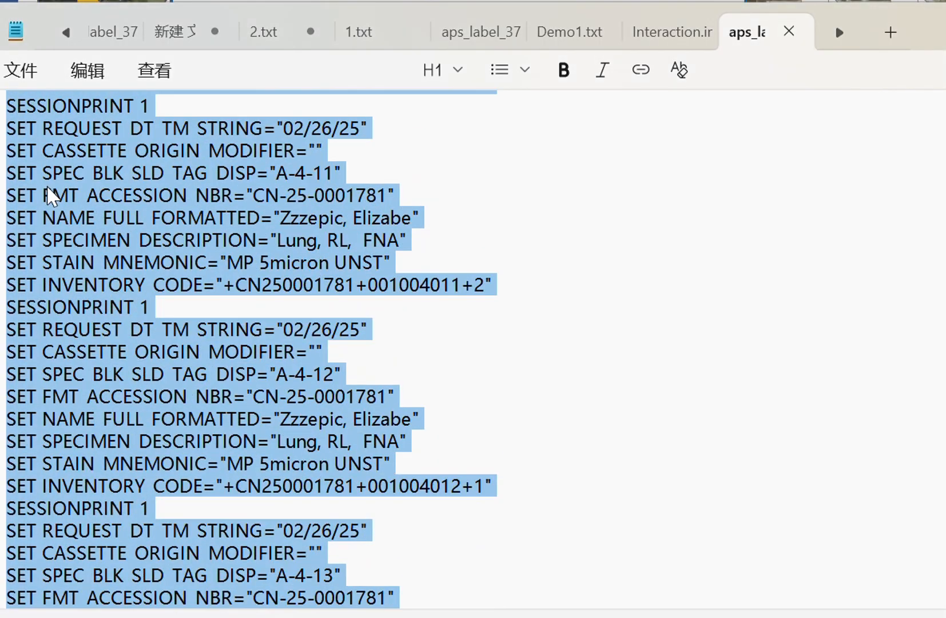
click(44, 195)
double_click(34, 130)
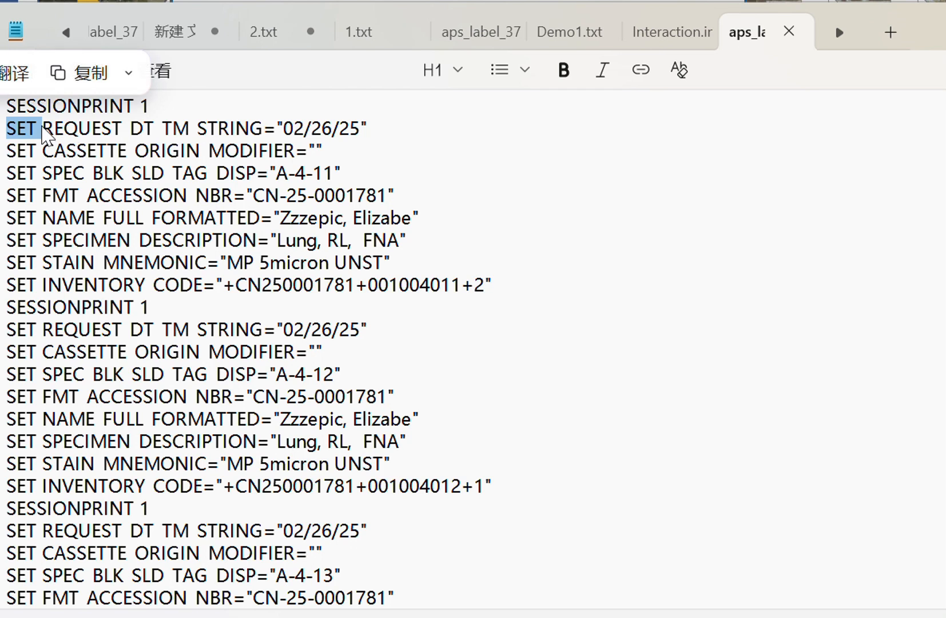
click(75, 136)
mouse_move(391, 135)
mouse_down()
mouse_move(116, 120)
mouse_move(43, 132)
mouse_move(395, 148)
mouse_up()
click(46, 150)
drag(305, 172, 27, 152)
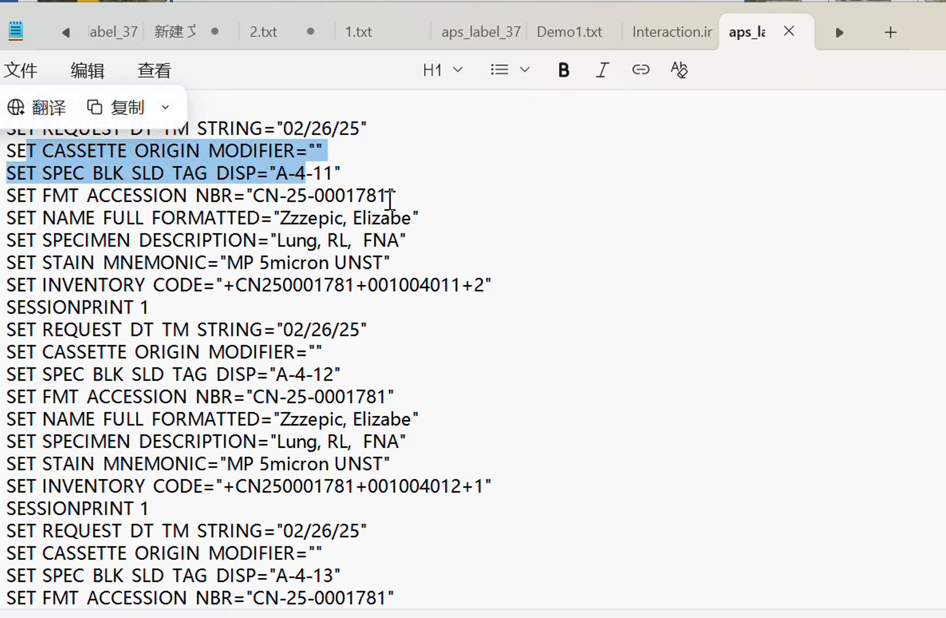
click(945, 26)
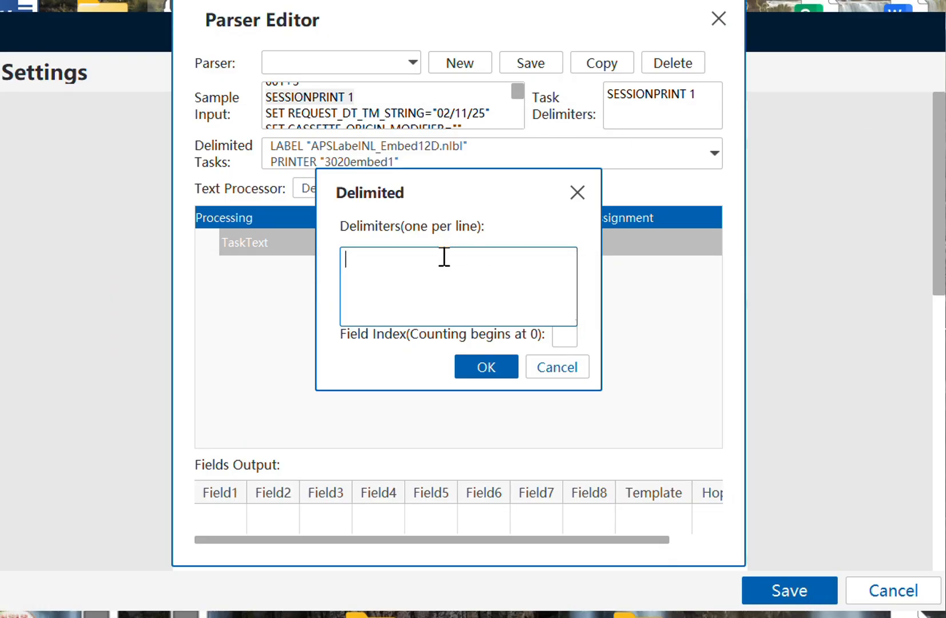
- Add a Delimited step splitting the task text on 'SET ' at field index 1
text(SET)
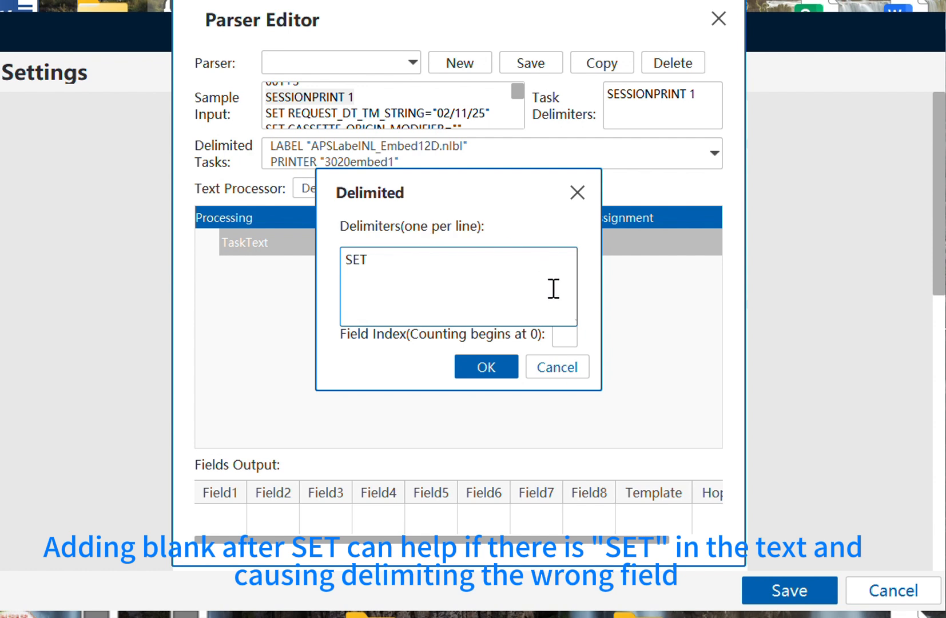
click(562, 338)
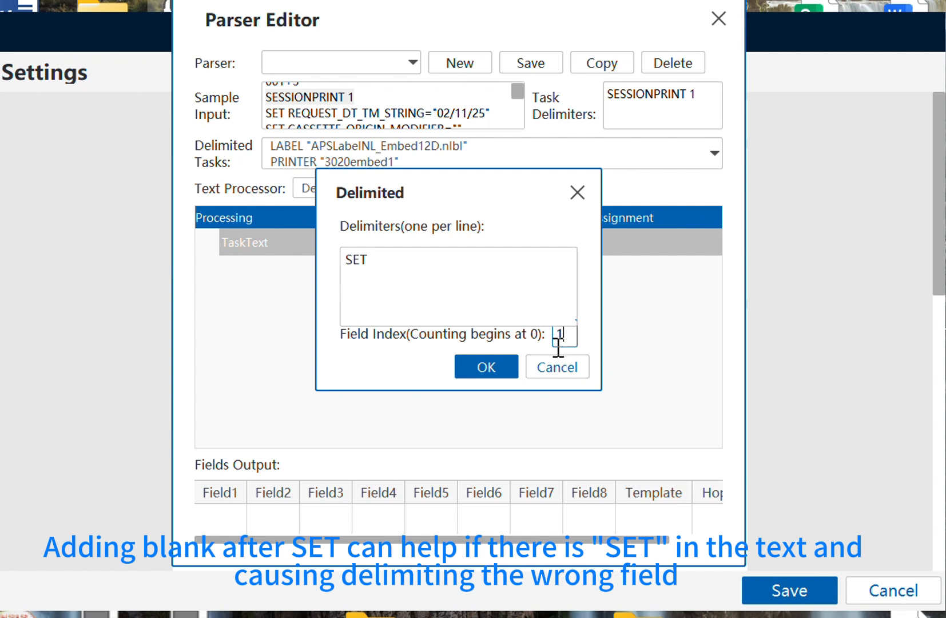
click(485, 367)
click(461, 241)
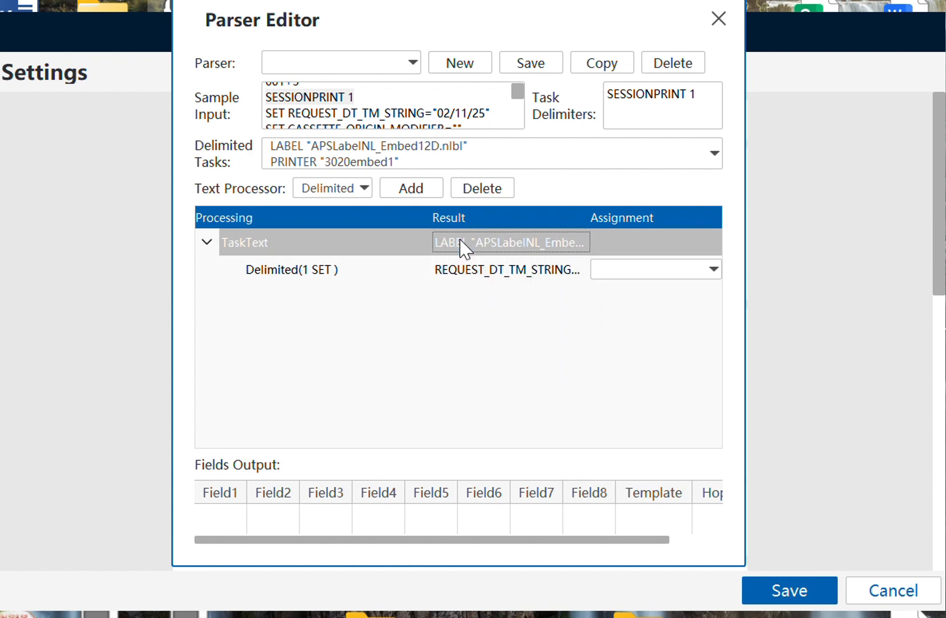
click(417, 247)
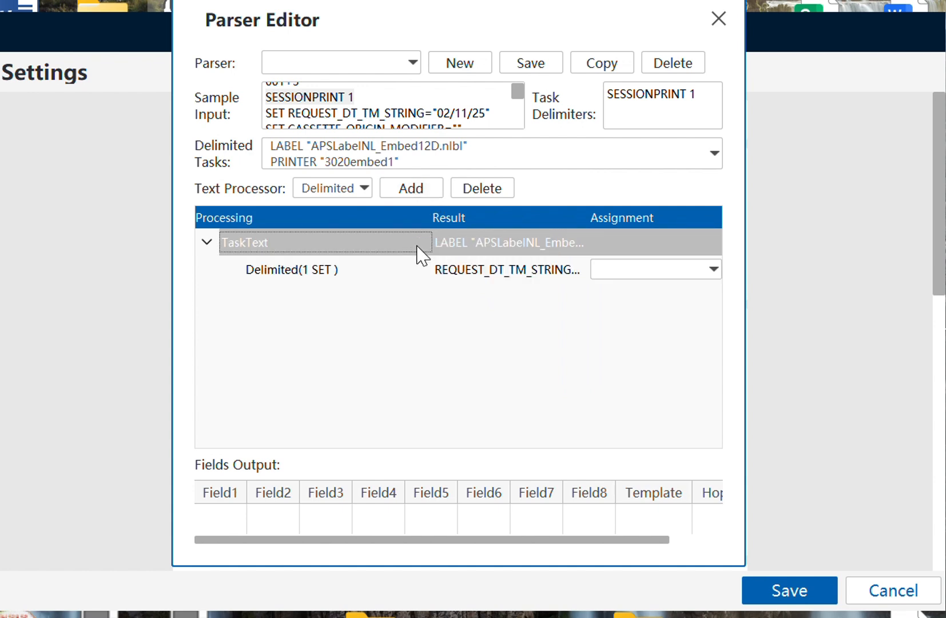
click(450, 246)
- Reopen the SET step to verify its delimiter and index, and view the delimited tasks
double_click(455, 271)
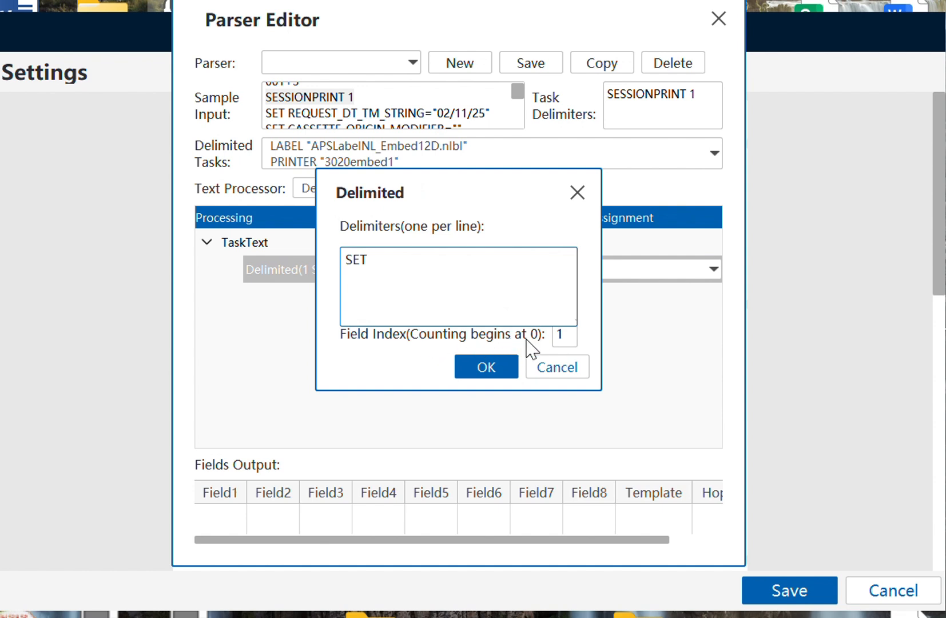
drag(416, 268, 317, 262)
click(431, 281)
mouse_move(568, 341)
mouse_down()
mouse_move(547, 333)
mouse_move(554, 335)
mouse_up()
click(516, 310)
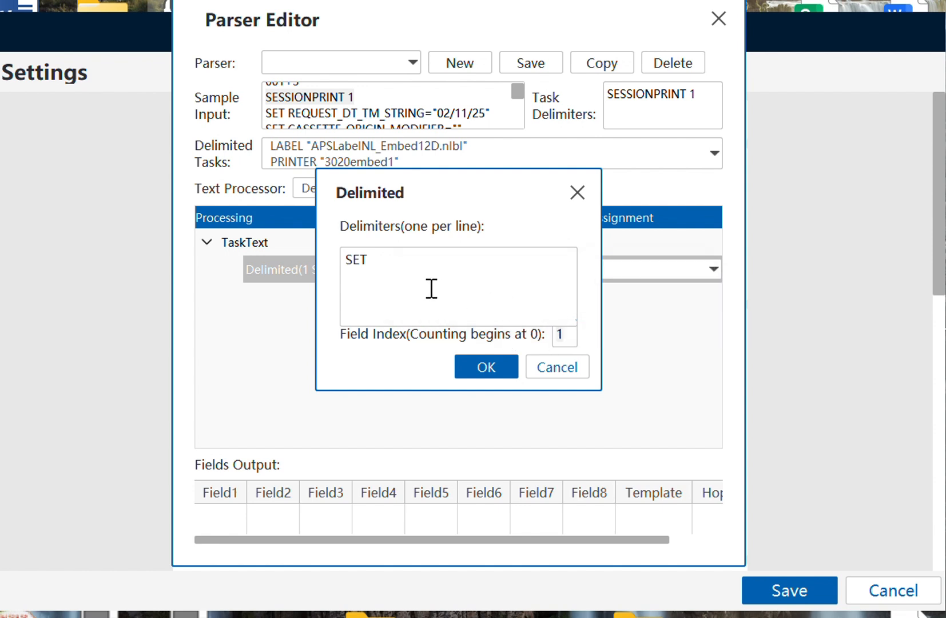
drag(564, 334, 536, 342)
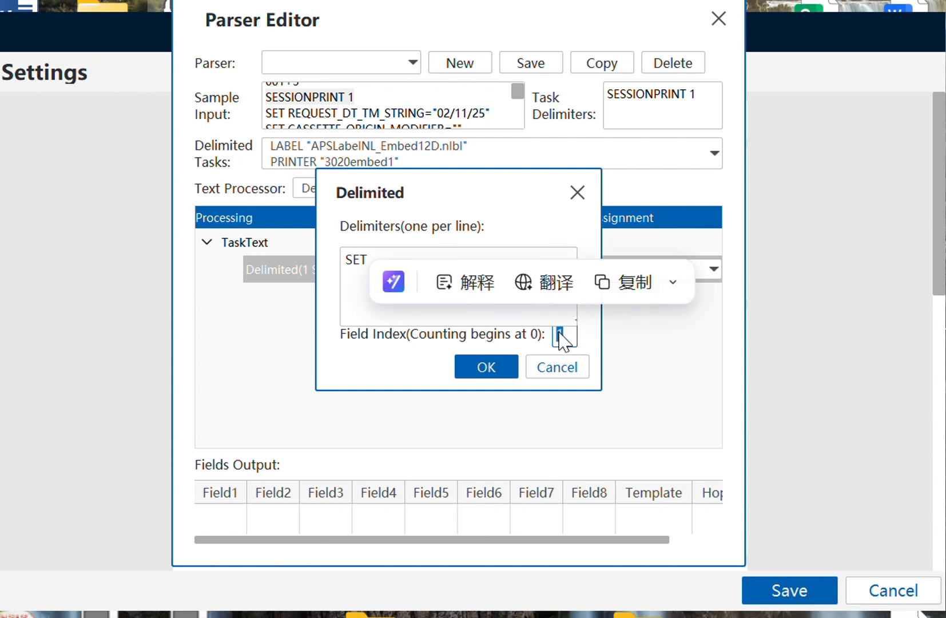
click(563, 334)
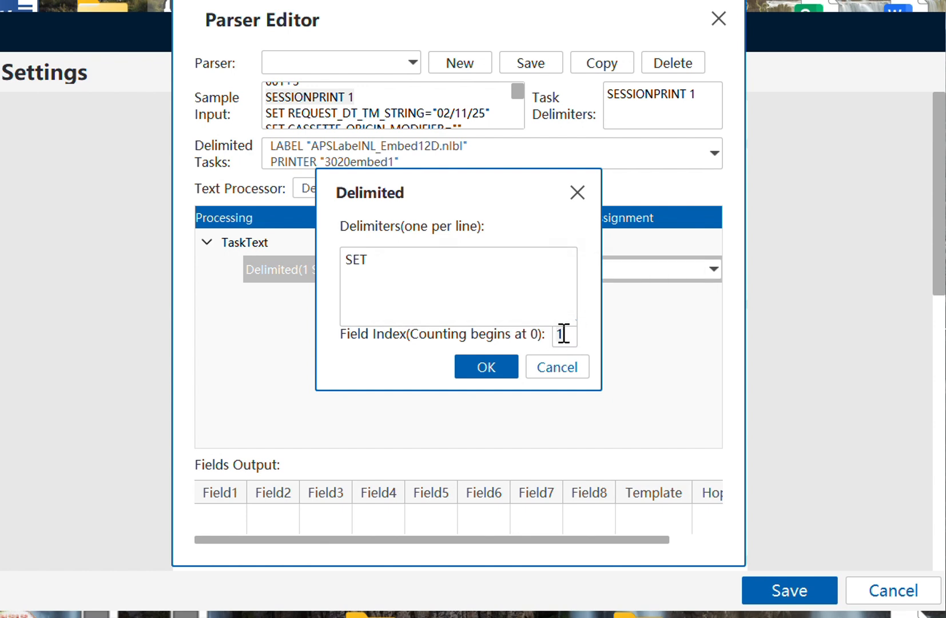
click(507, 367)
click(496, 276)
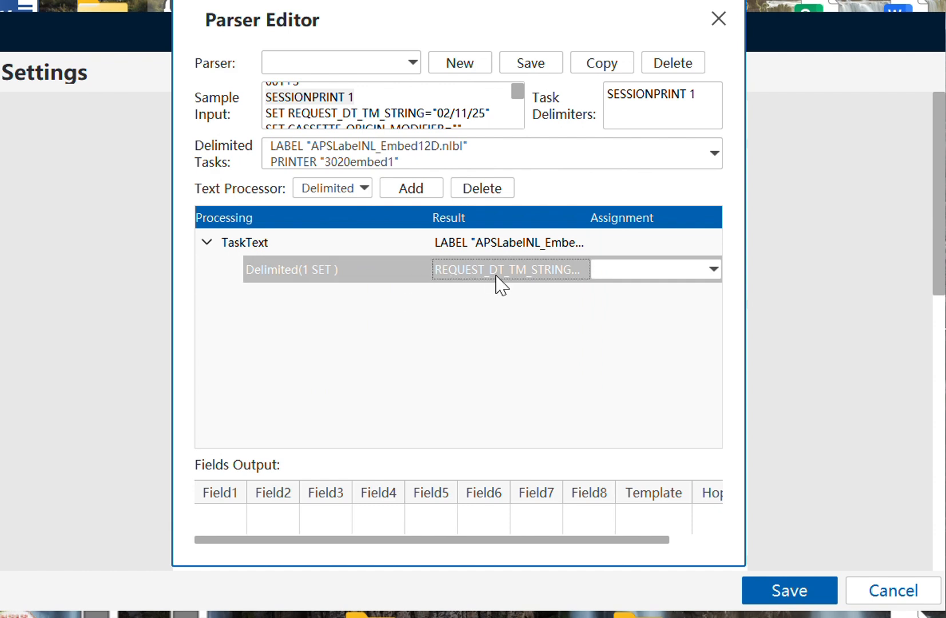
click(385, 148)
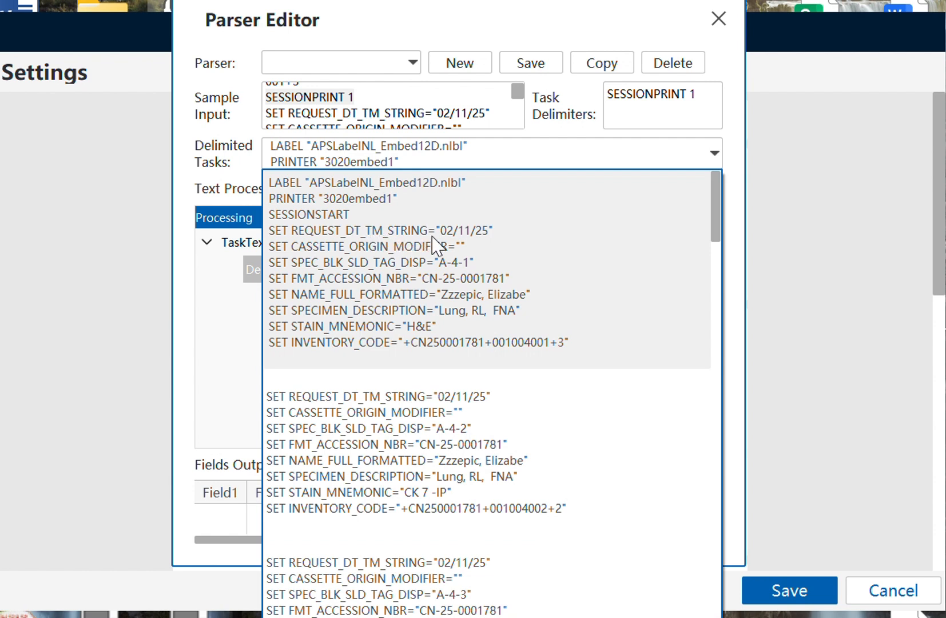
- Add a nested Delimited step under SET splitting on '=' with field index 1
click(221, 322)
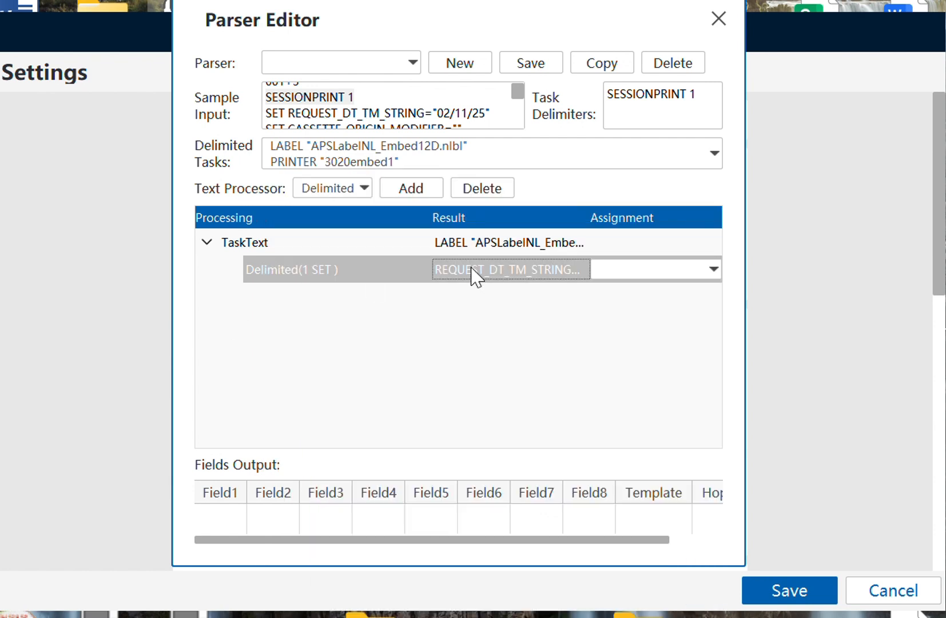
click(400, 195)
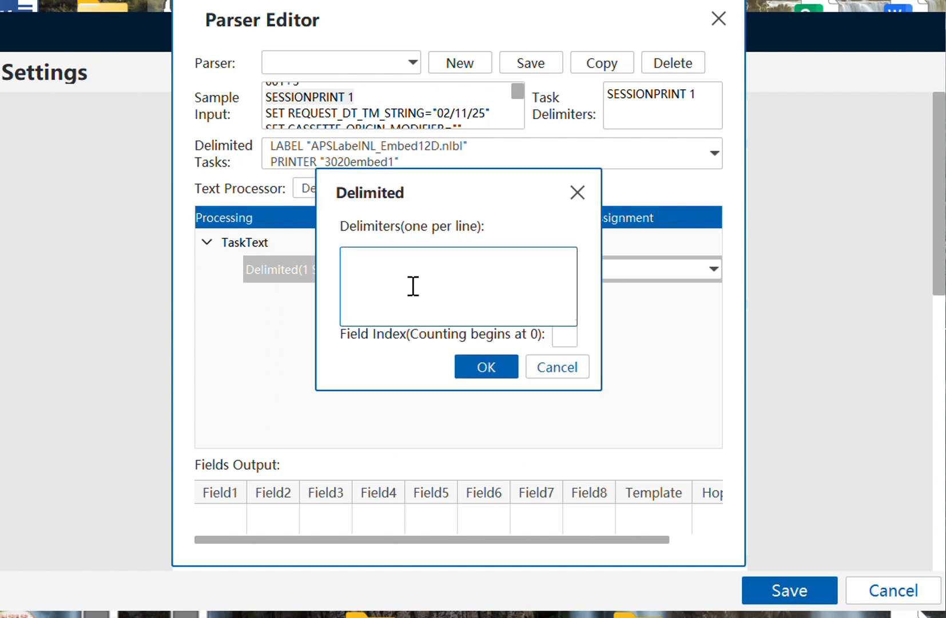
drag(466, 191, 299, 205)
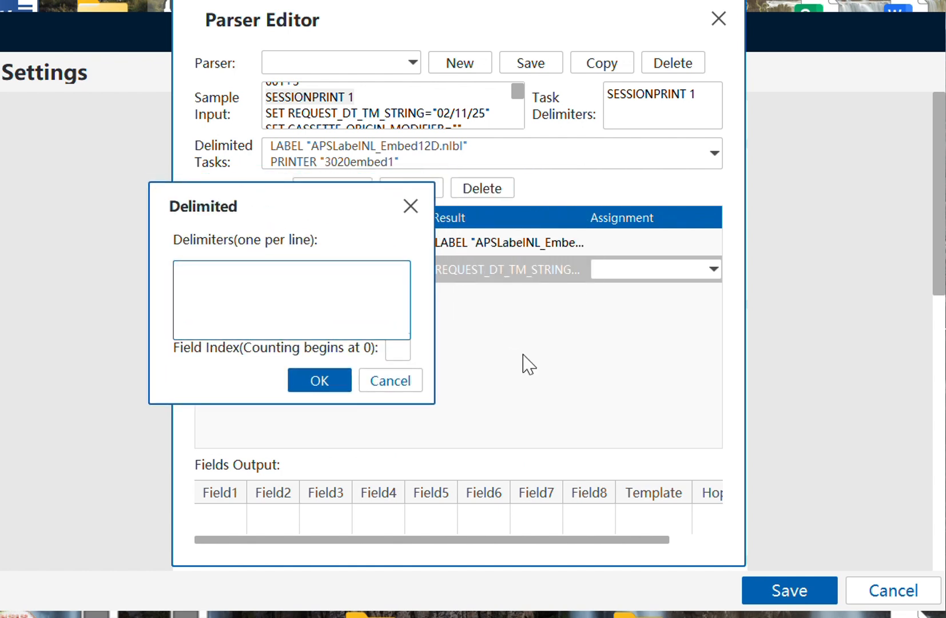
key(alt+Tab)
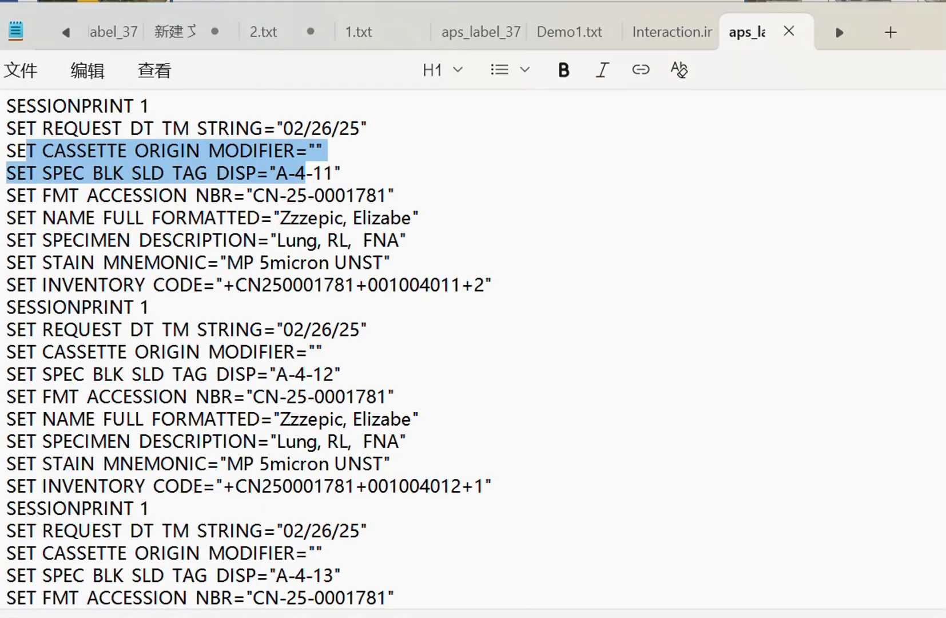
click(307, 236)
drag(264, 130, 276, 132)
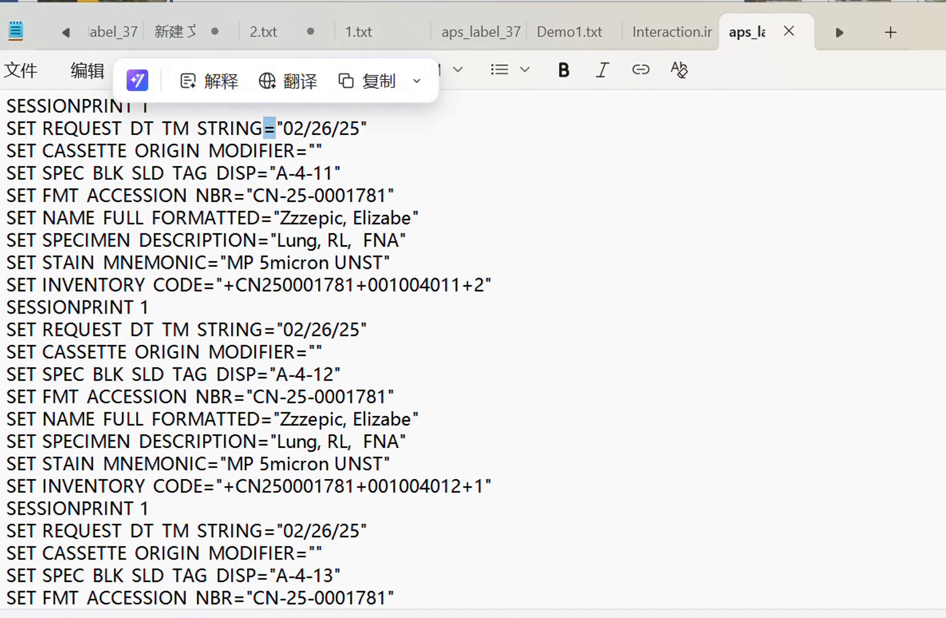
click(483, 617)
click(695, 592)
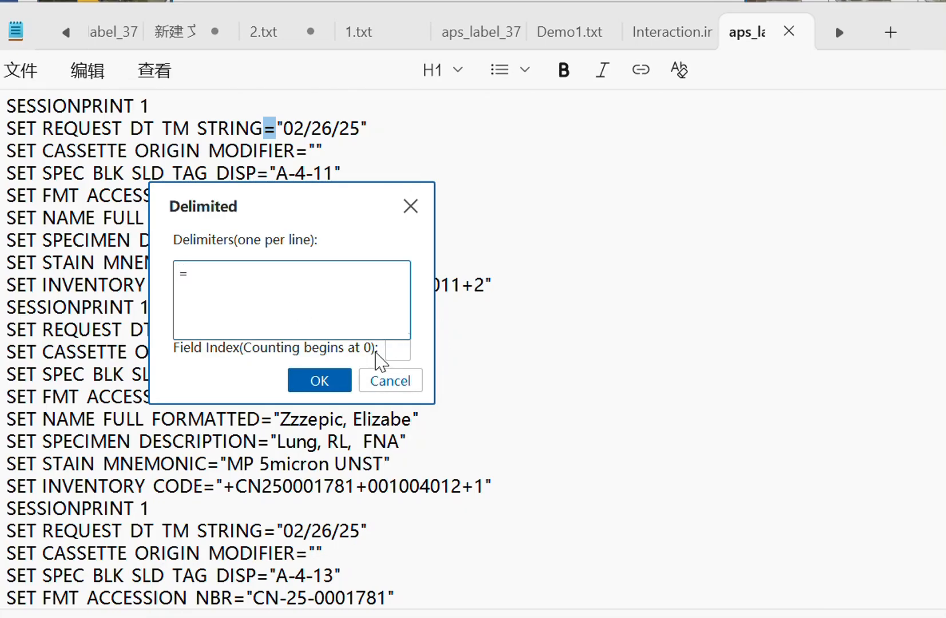
click(398, 351)
click(319, 379)
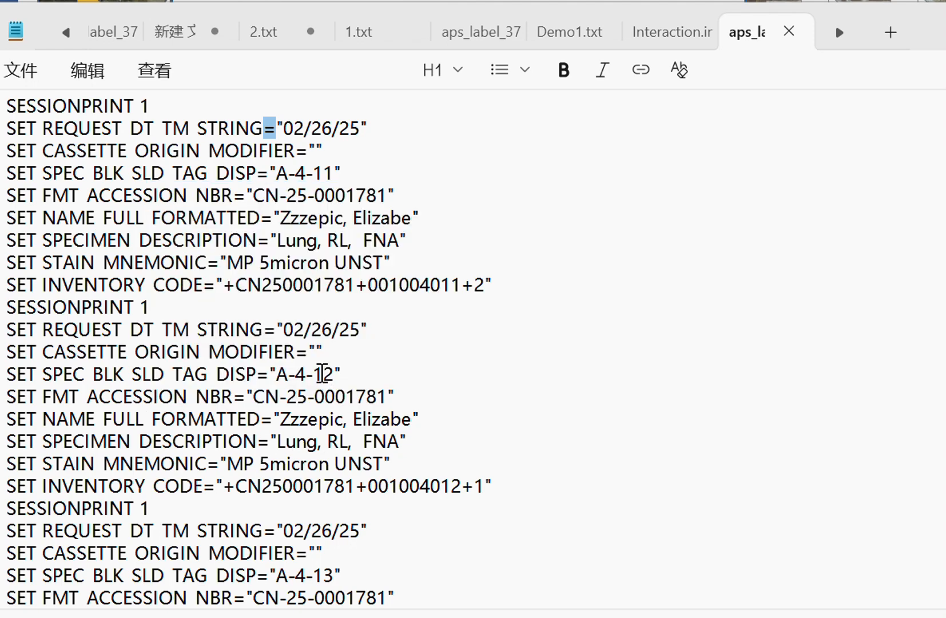
- Check the extracted "02/11/25" result and reopen the = step to verify it
mouse_move(483, 617)
click(535, 603)
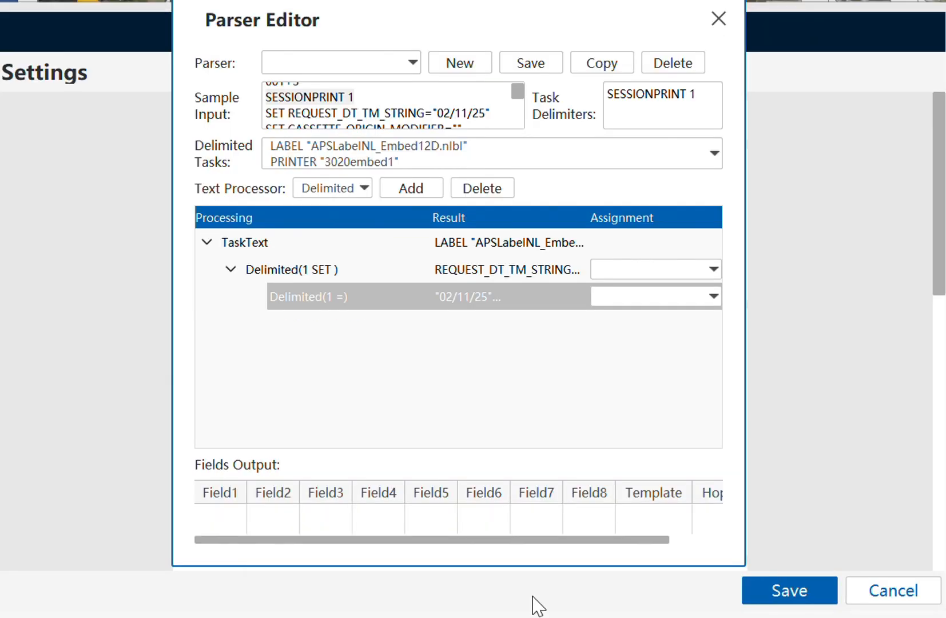
click(523, 301)
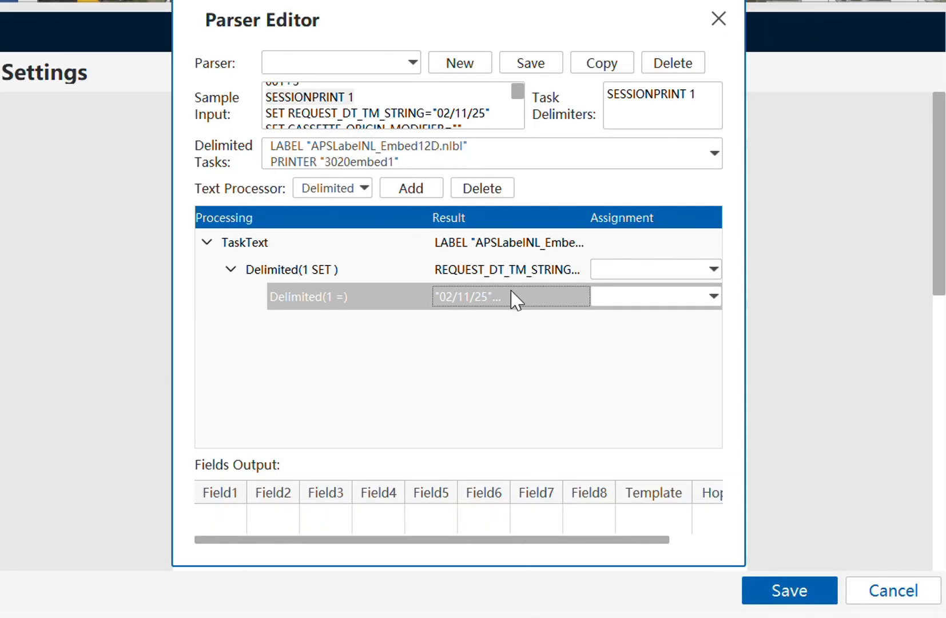
double_click(455, 300)
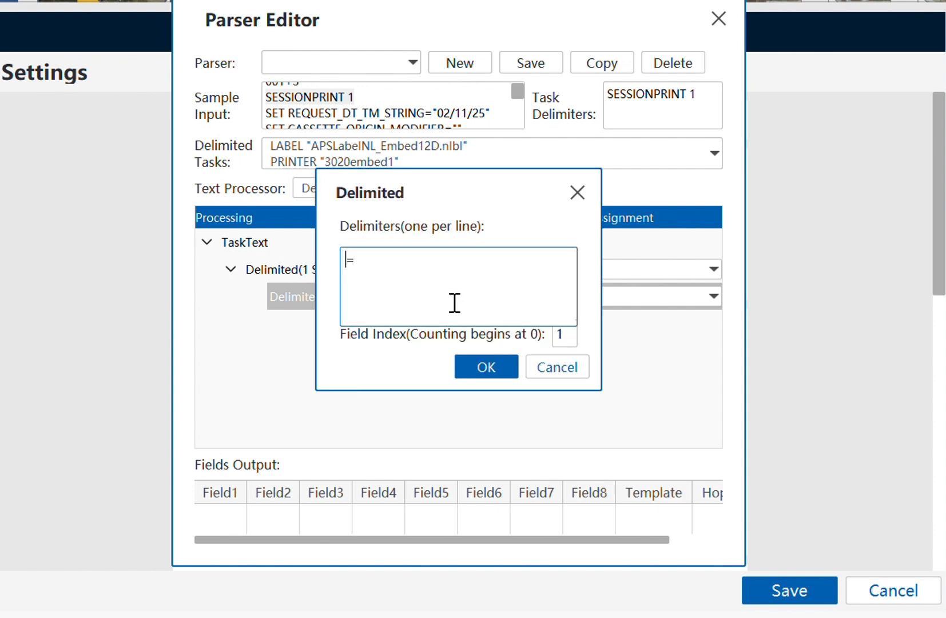
click(577, 193)
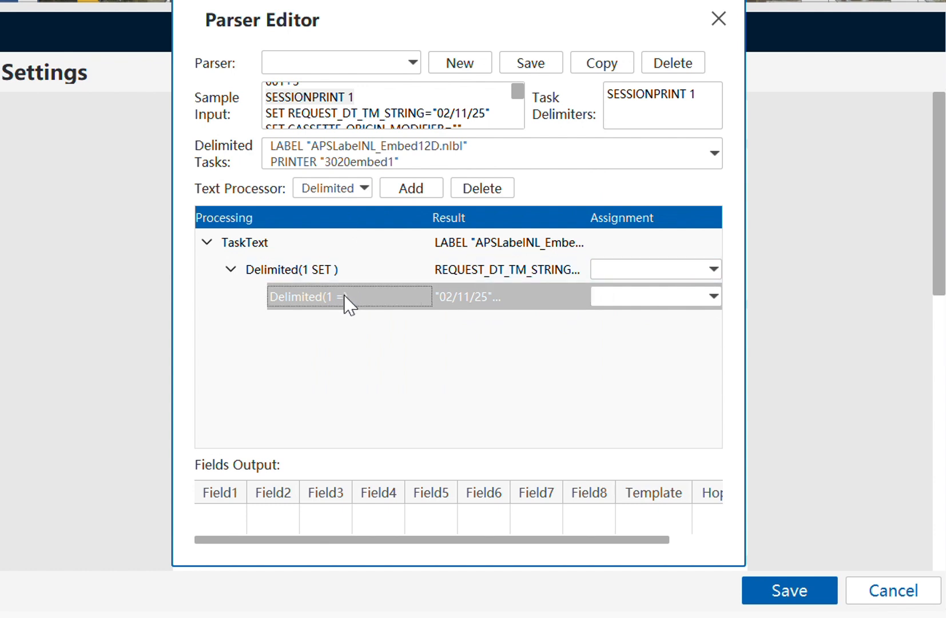
- Add a Replace step that replaces the quote marks with empty text
click(353, 191)
click(319, 227)
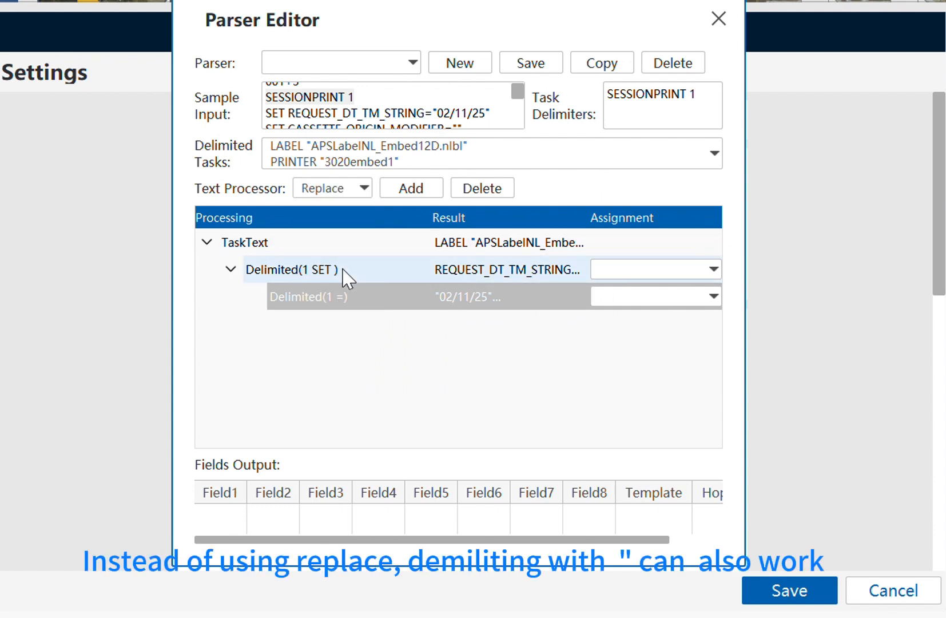
click(398, 194)
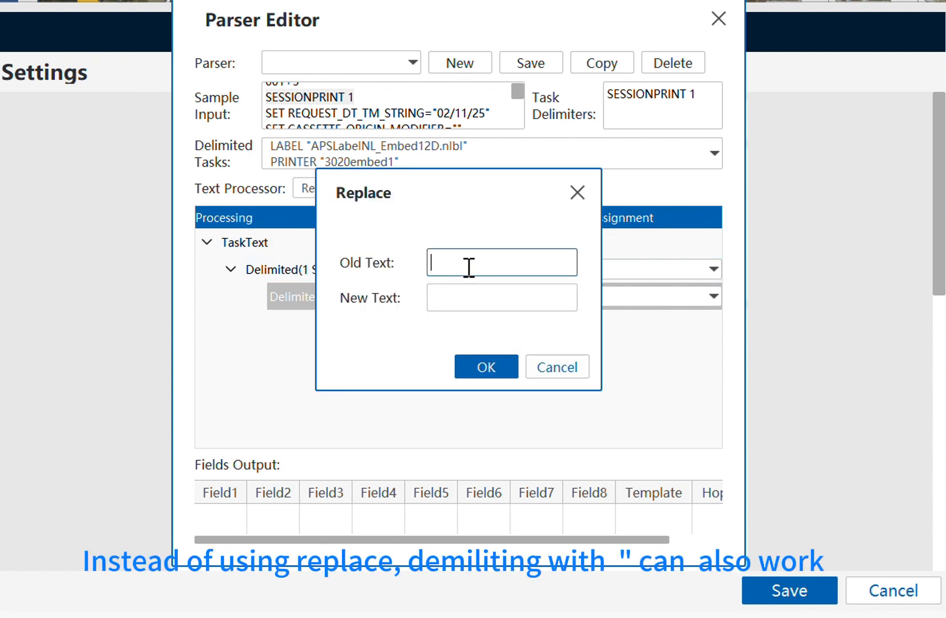
click(460, 304)
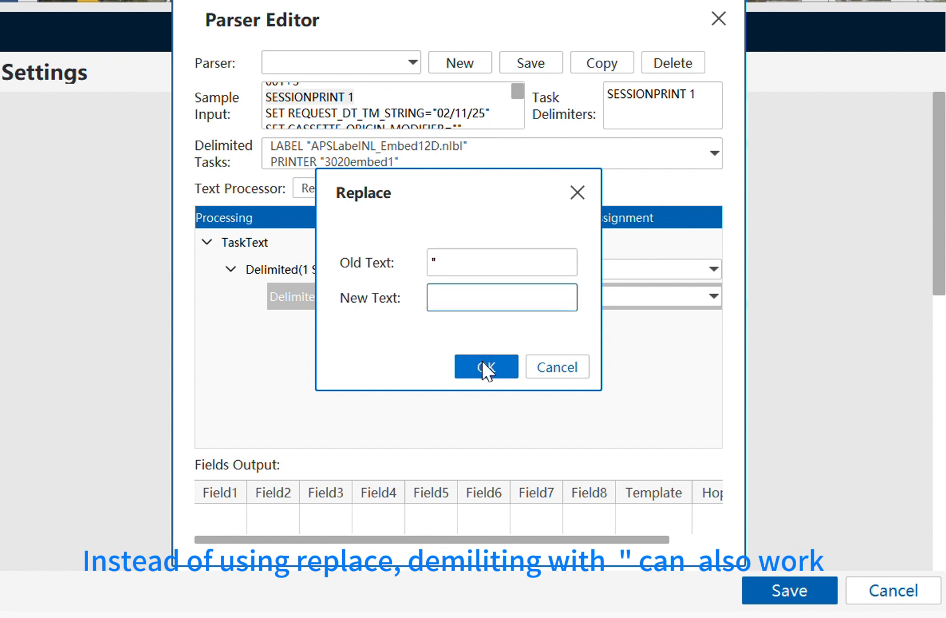
click(485, 367)
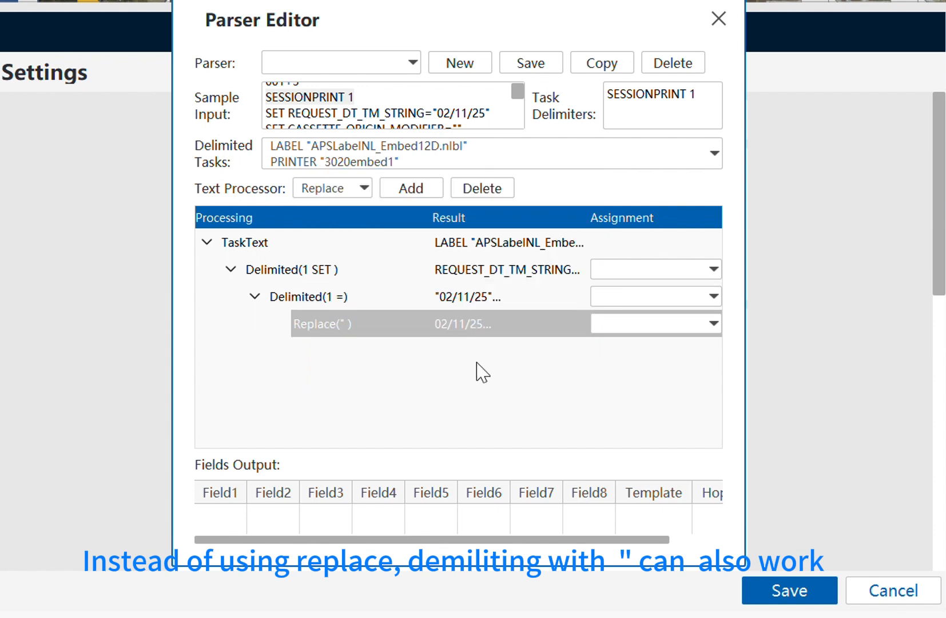
- Assign the cleaned 02/11/25 result to [1]Field1
click(461, 332)
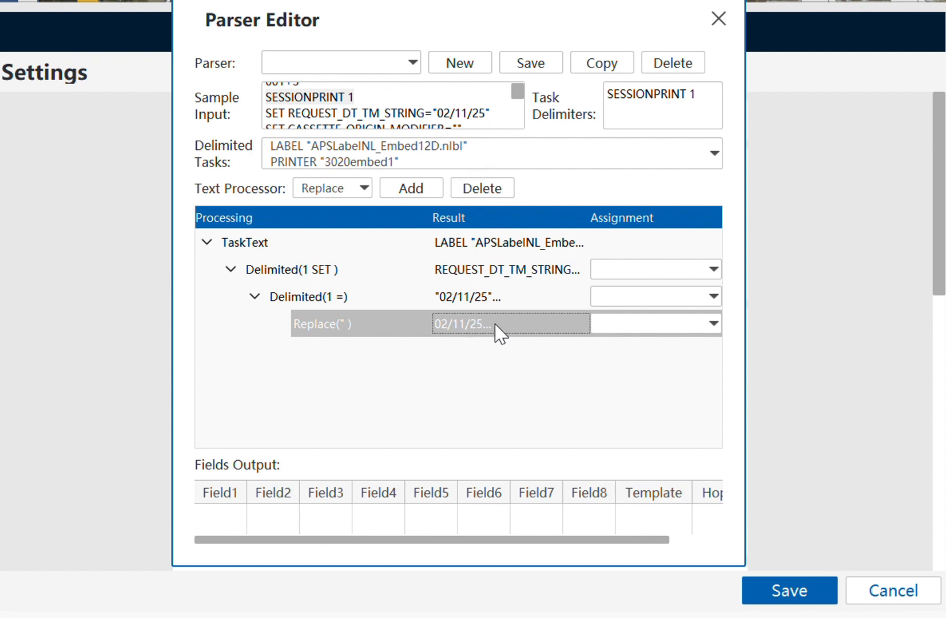
click(615, 324)
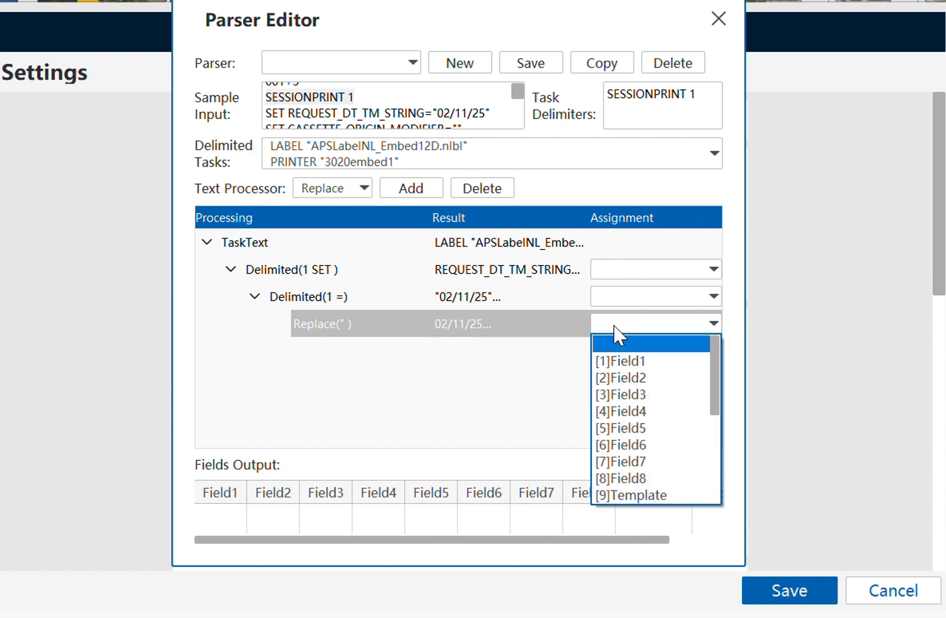
click(615, 361)
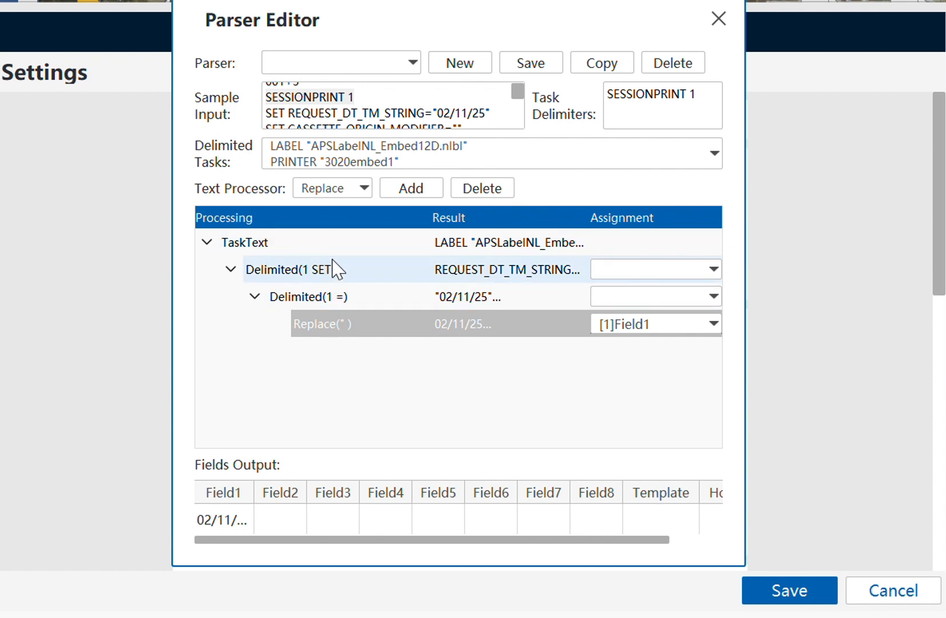
- Select TaskText as the source and choose the Delimited text processor
click(284, 252)
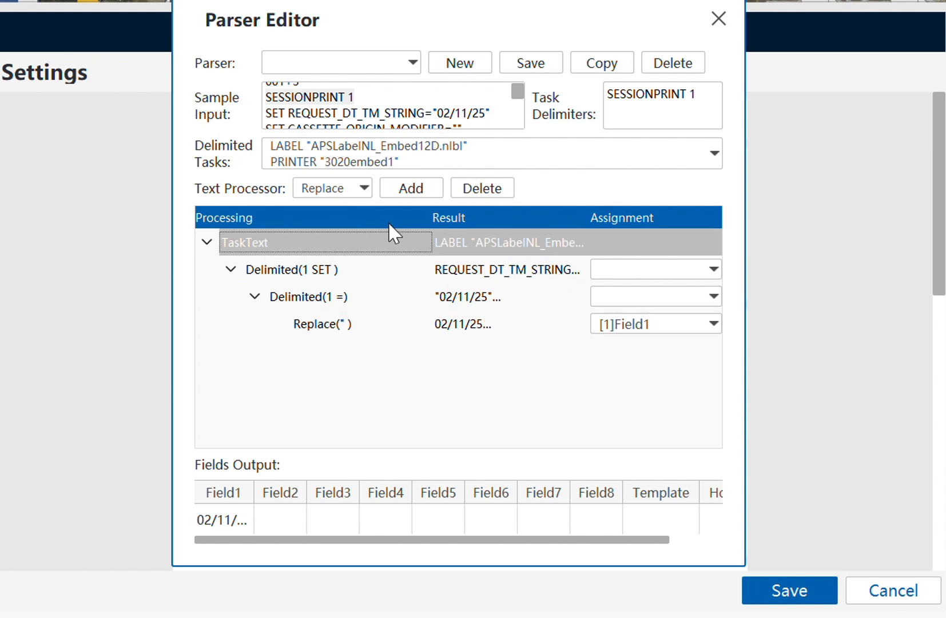
click(335, 197)
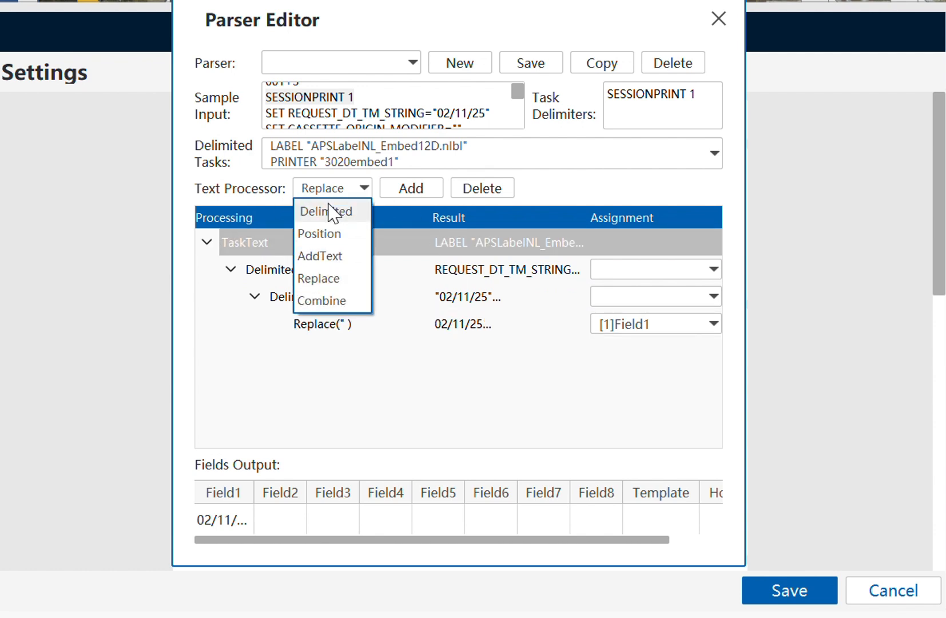
click(327, 210)
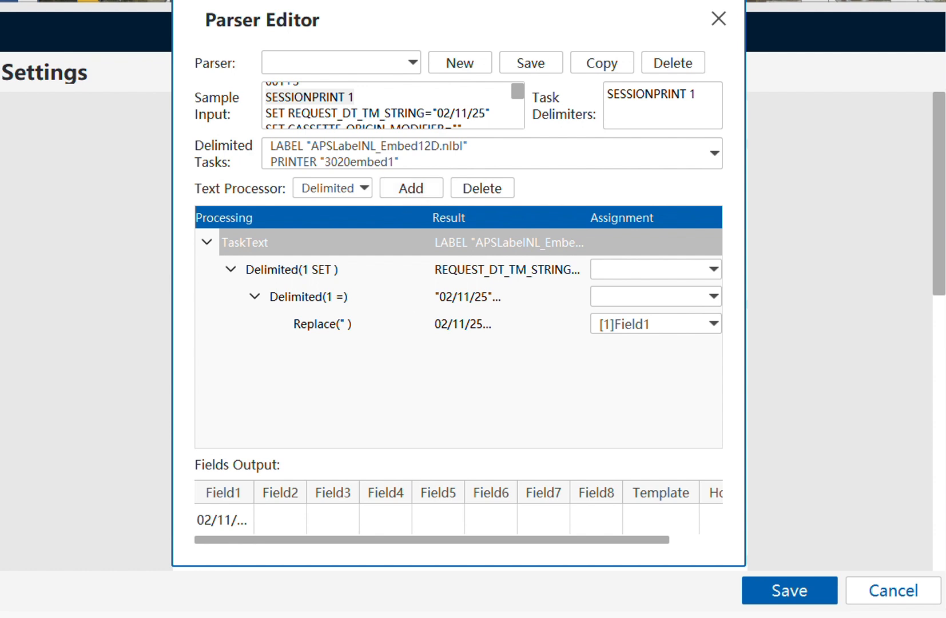
- Review the cassette origin modifier line in the label file, then reselect TaskText
click(483, 617)
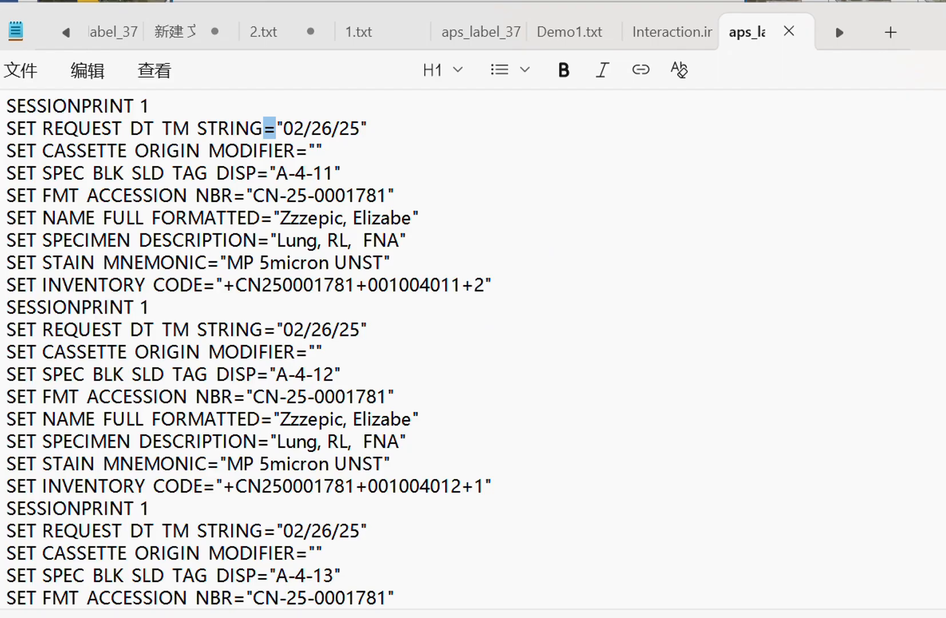
drag(340, 150, 3, 148)
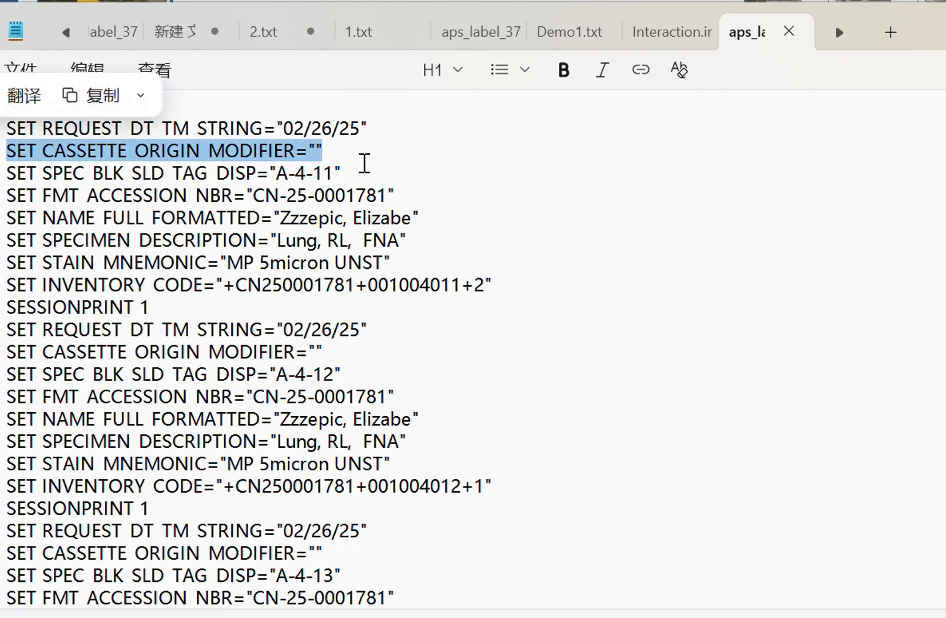
click(364, 162)
click(945, 27)
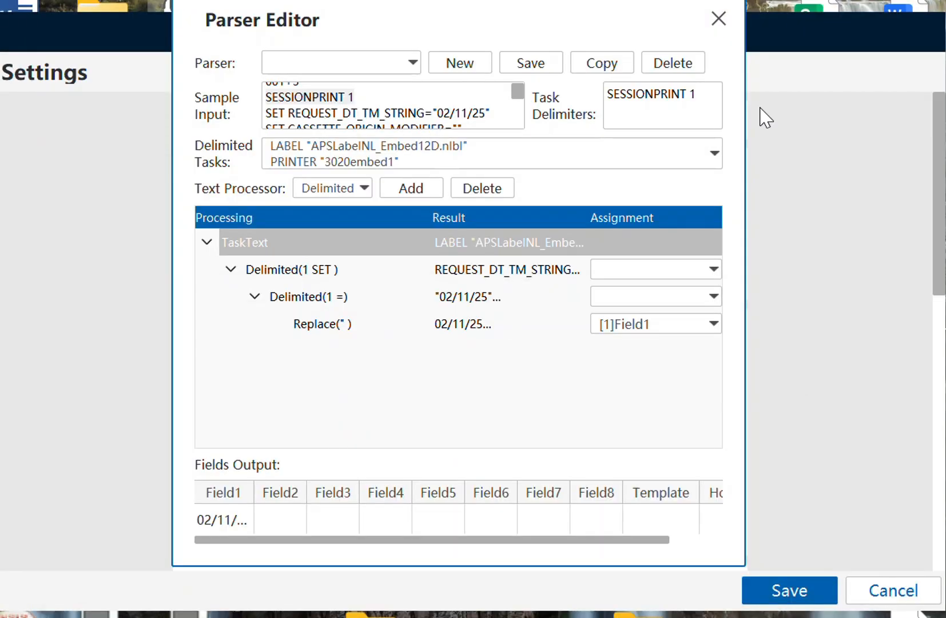
click(312, 239)
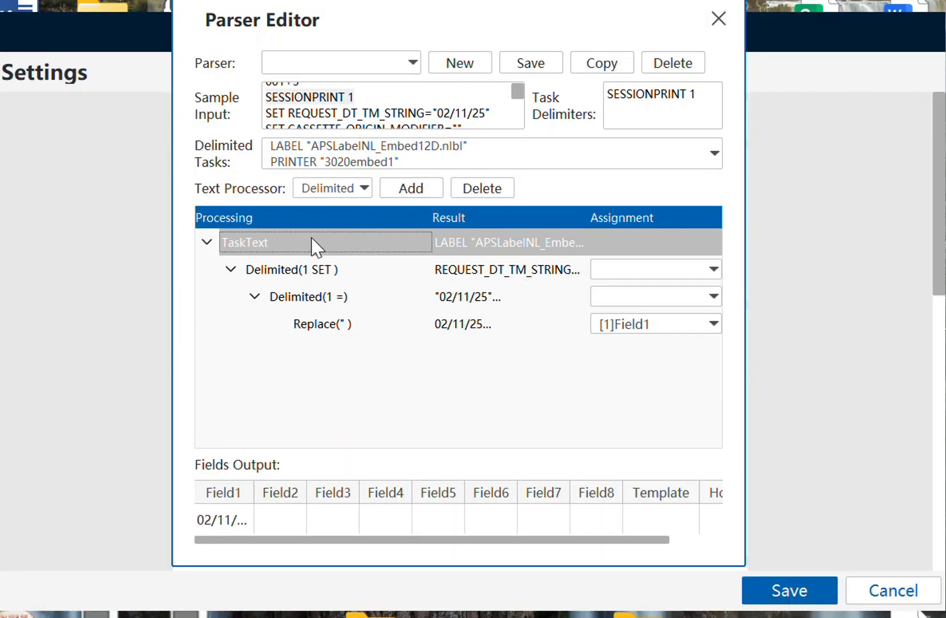
- Add a second top-level SET delimited split at field index 2, pulling out CASSETTE_ORIGIN_MODIFIER
click(402, 190)
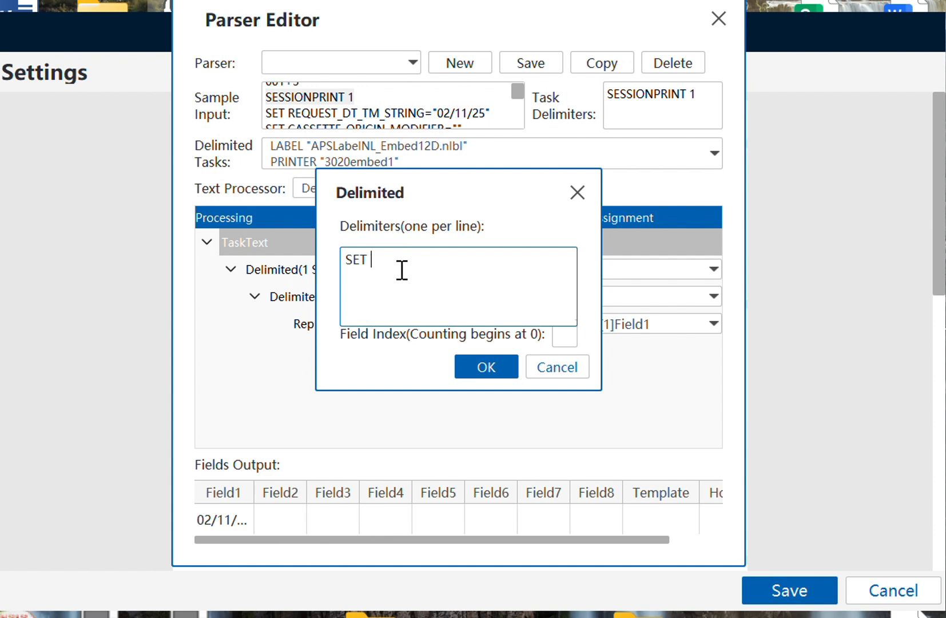
click(561, 336)
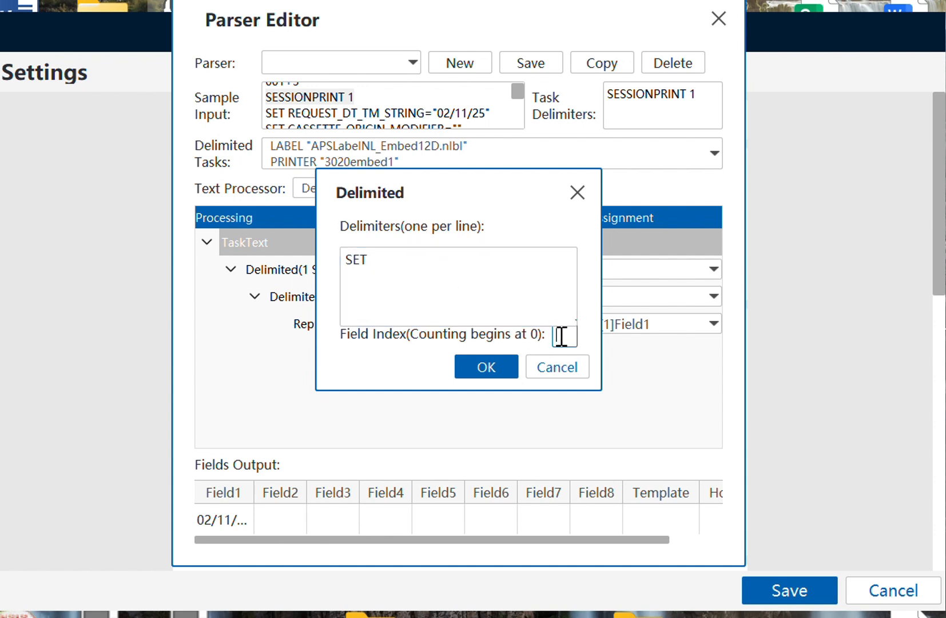
text(1)
click(487, 369)
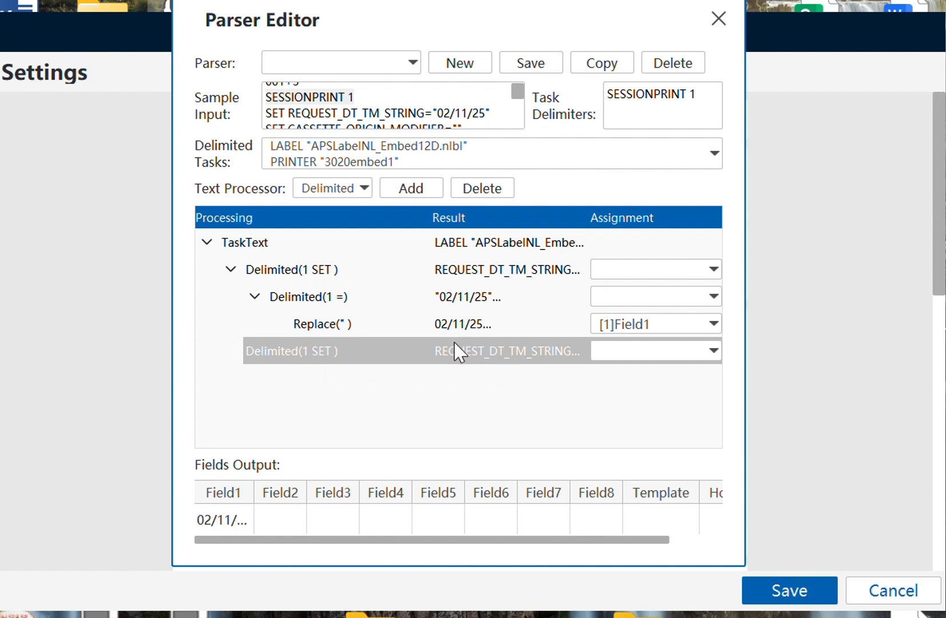
click(418, 356)
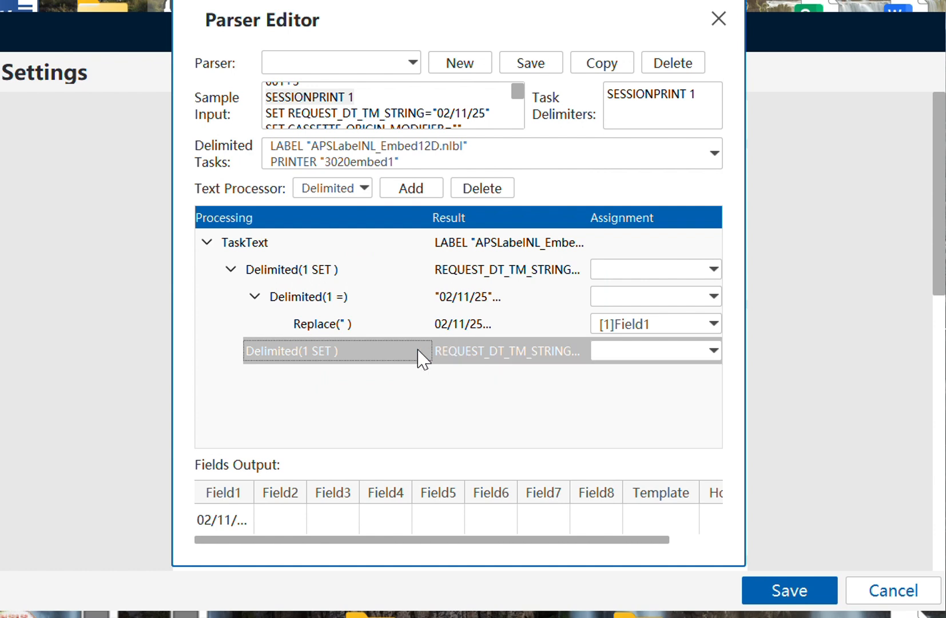
double_click(340, 356)
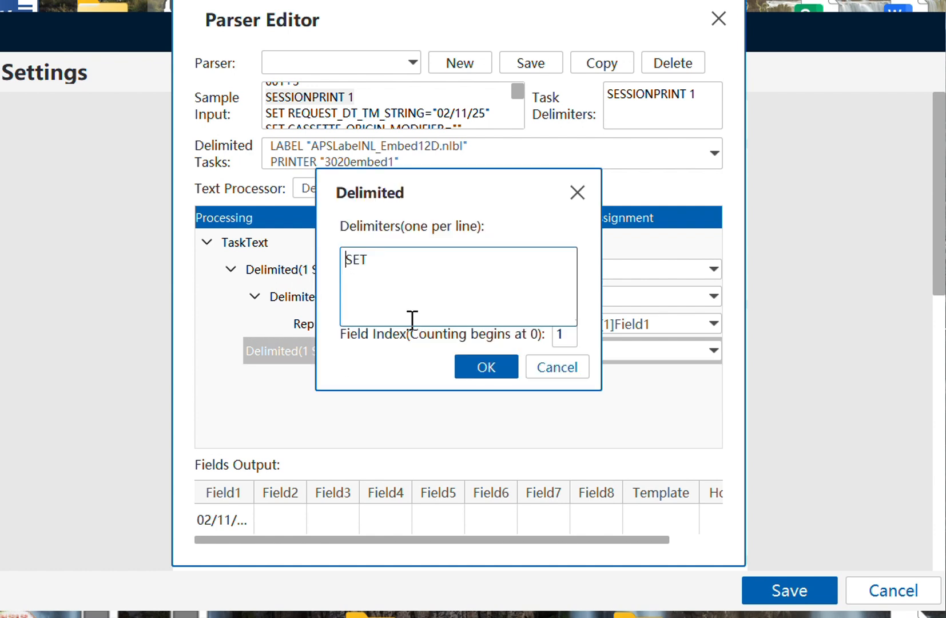
double_click(576, 336)
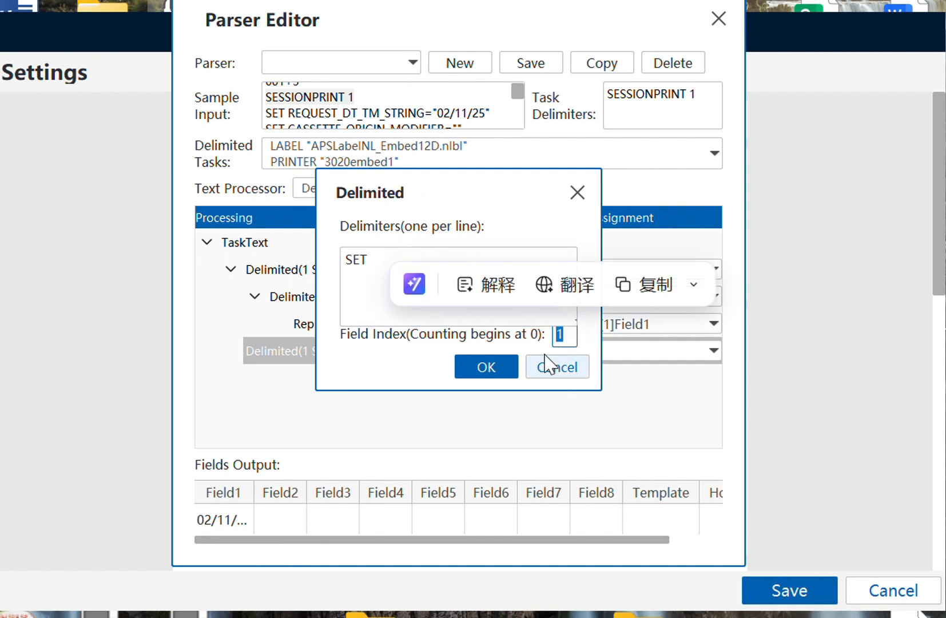
text(2)
click(511, 361)
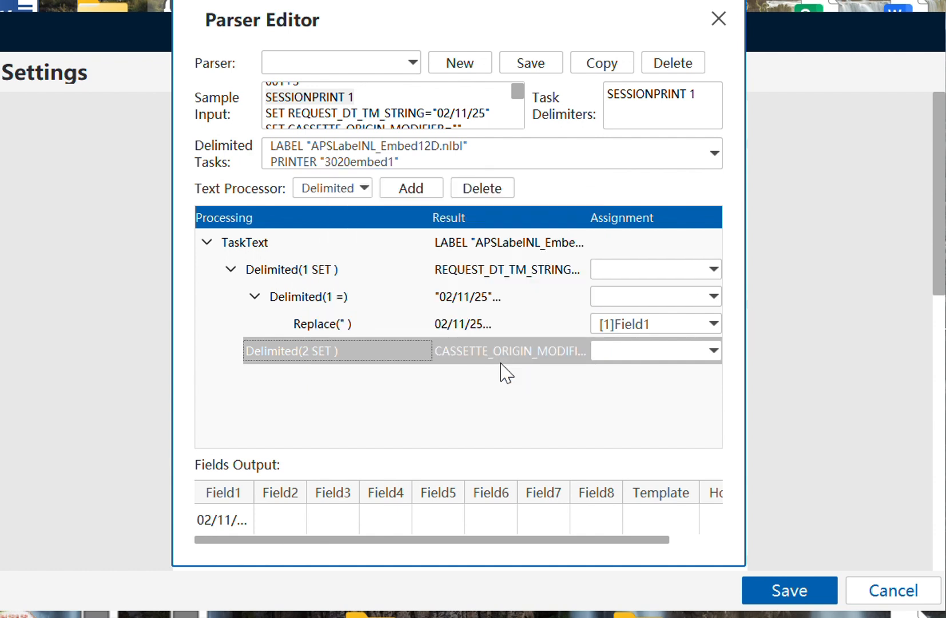
click(495, 359)
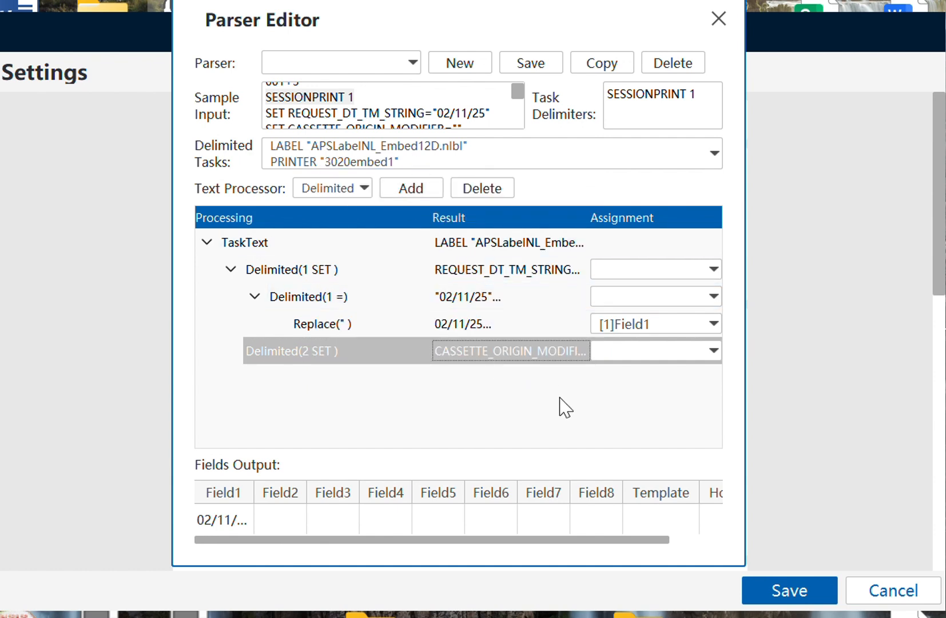
- Add an equals-sign delimited split at field index 1 under the second SET step
click(401, 192)
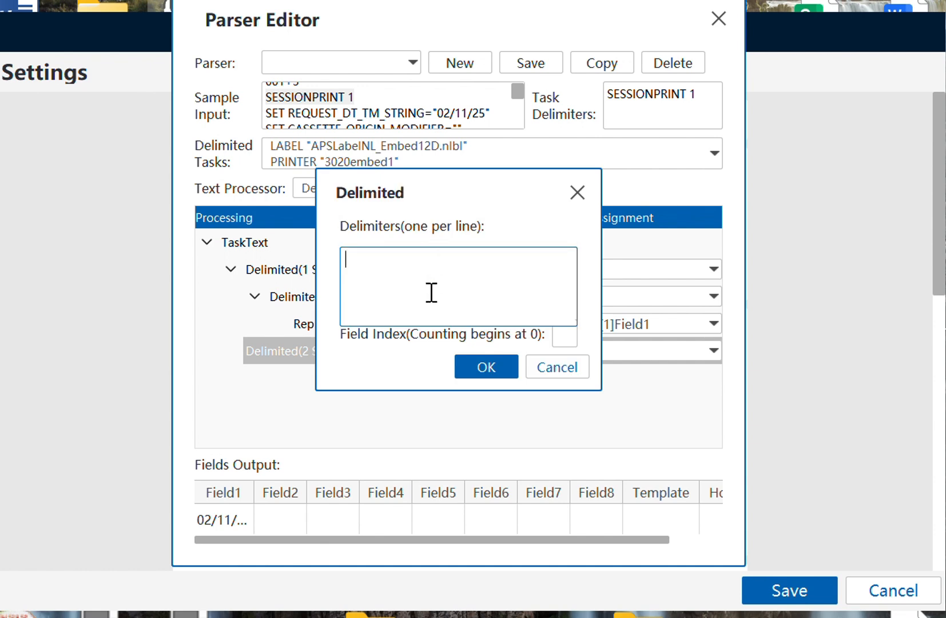
click(569, 334)
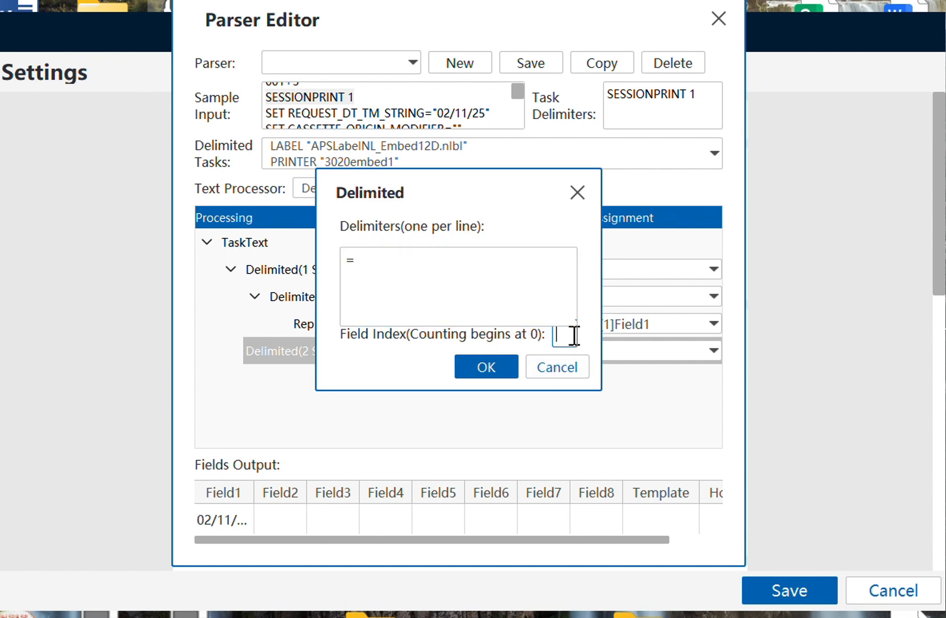
text(1)
click(484, 366)
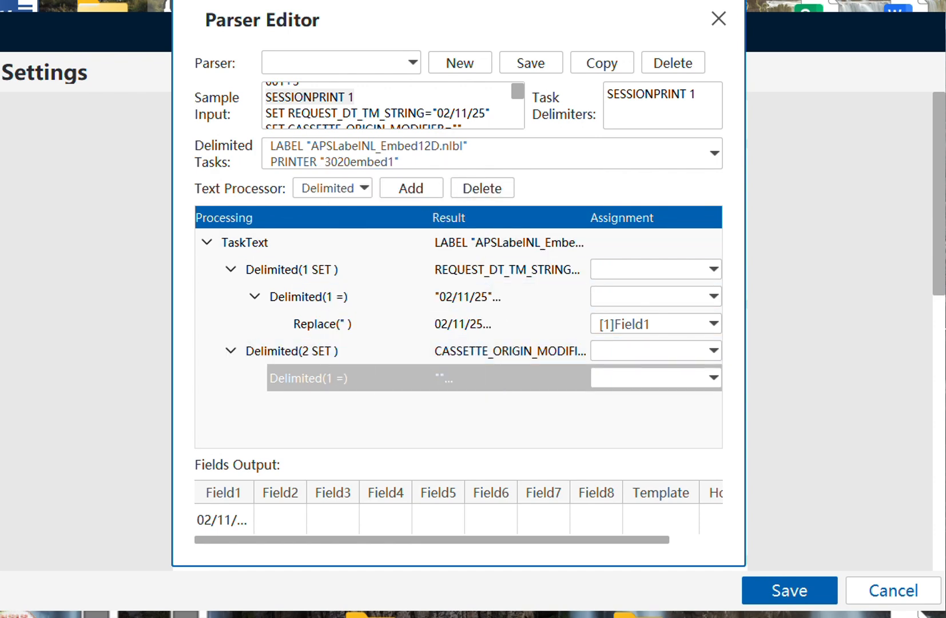
- Add a Replace step stripping the " quotes from the cassette value and assign it to Field2
key(alt+Tab)
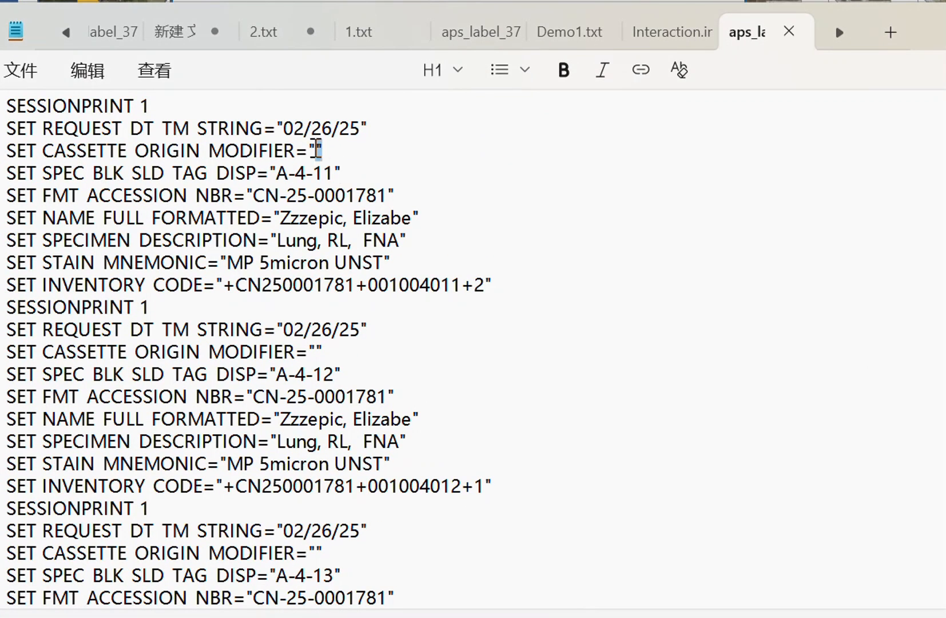
double_click(316, 150)
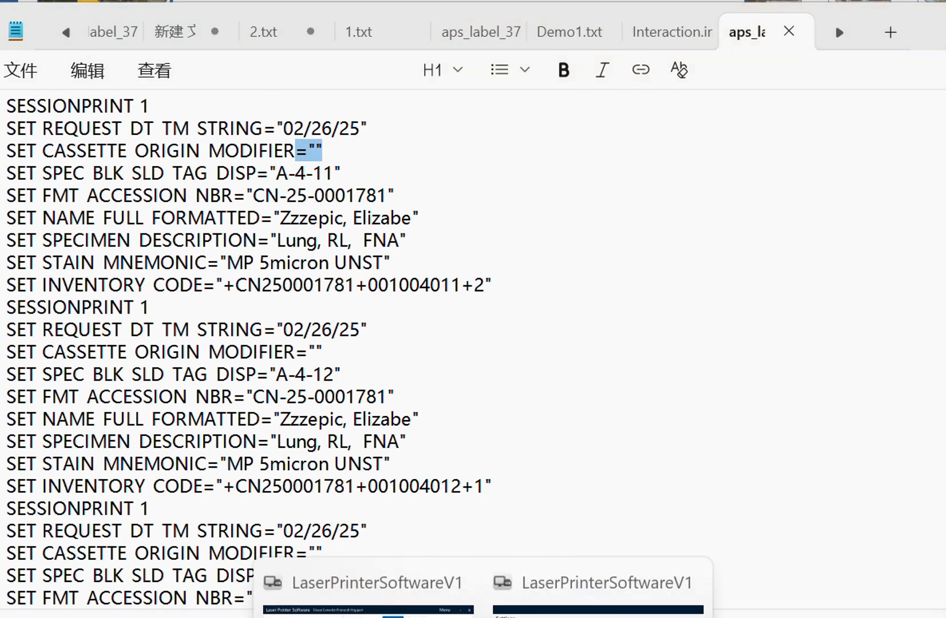
click(446, 589)
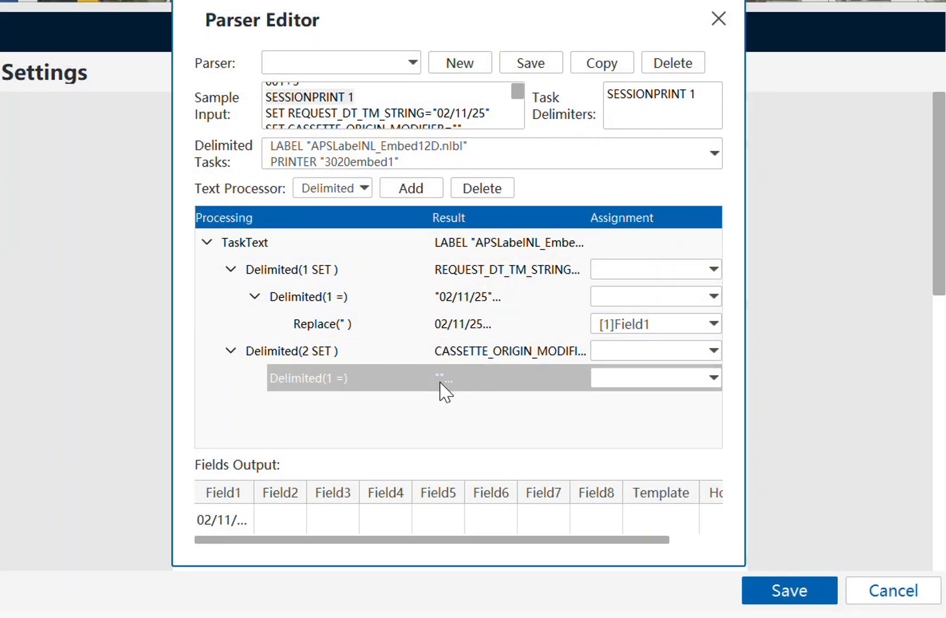
click(358, 190)
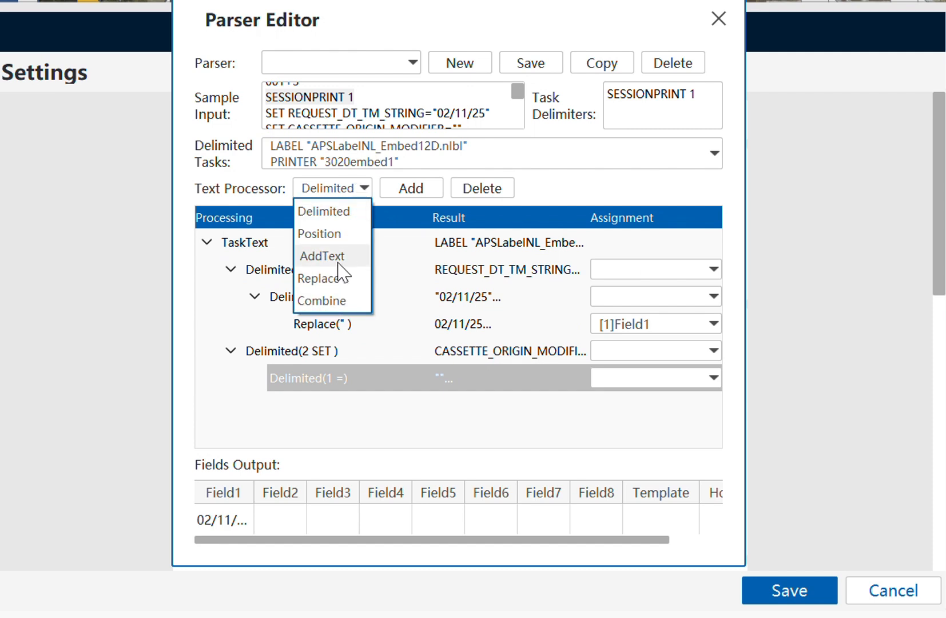
click(334, 277)
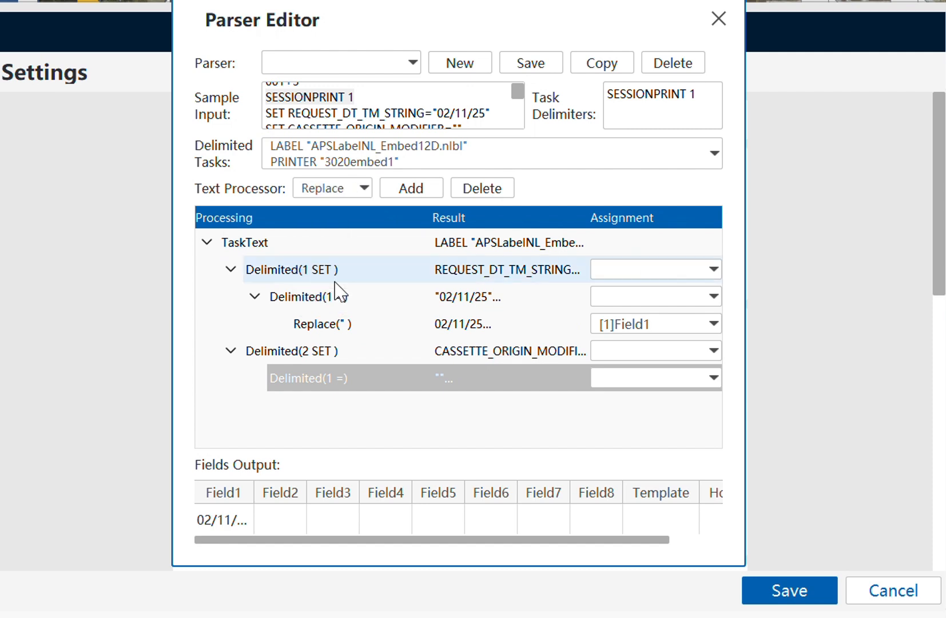
click(361, 194)
click(387, 224)
click(393, 192)
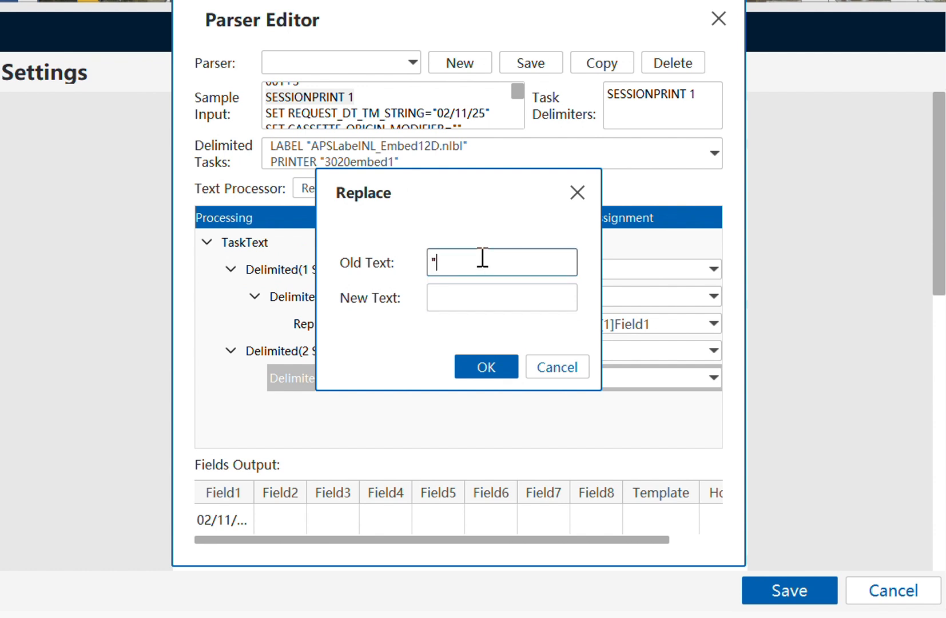
text(")
click(485, 369)
click(606, 405)
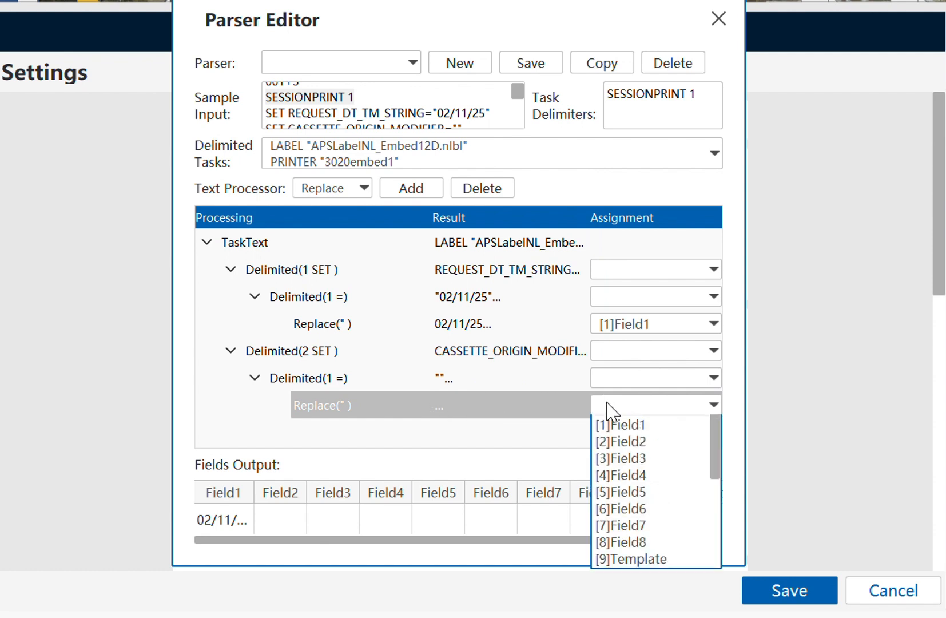
click(618, 458)
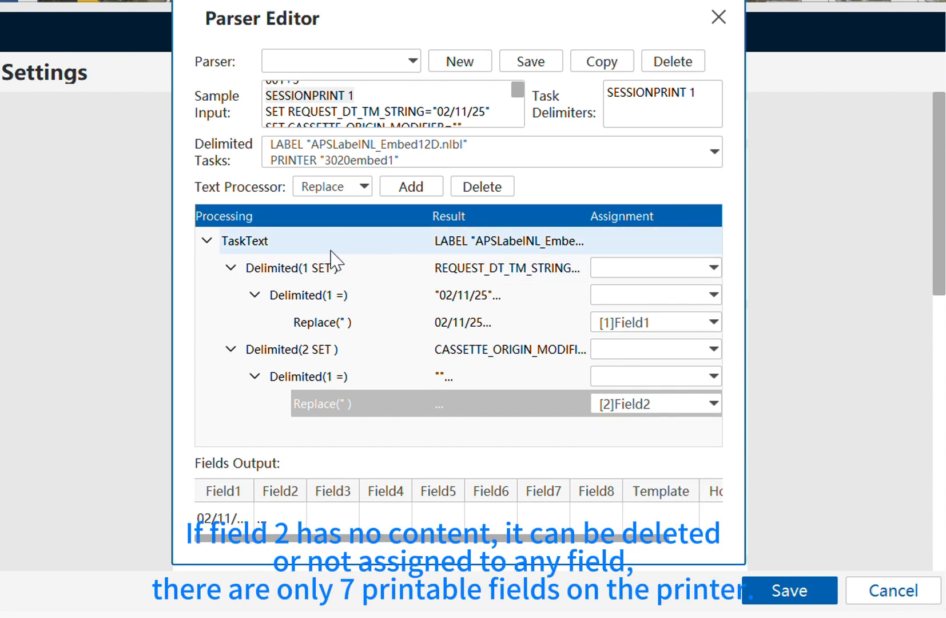
- Select the TaskText step and highlight the SPEC BLK SLD TAG DISP line in the sample text file
click(254, 241)
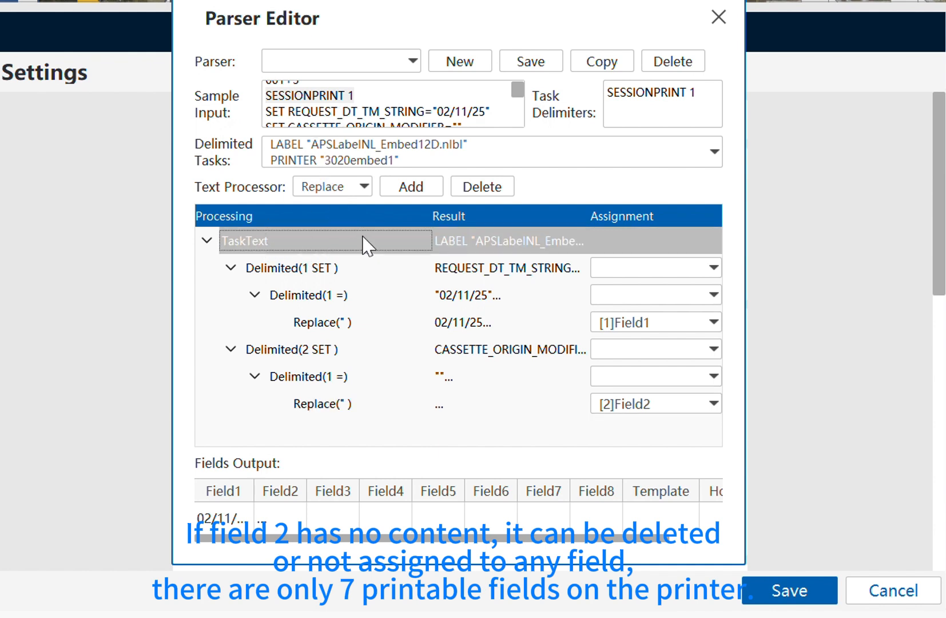
click(483, 617)
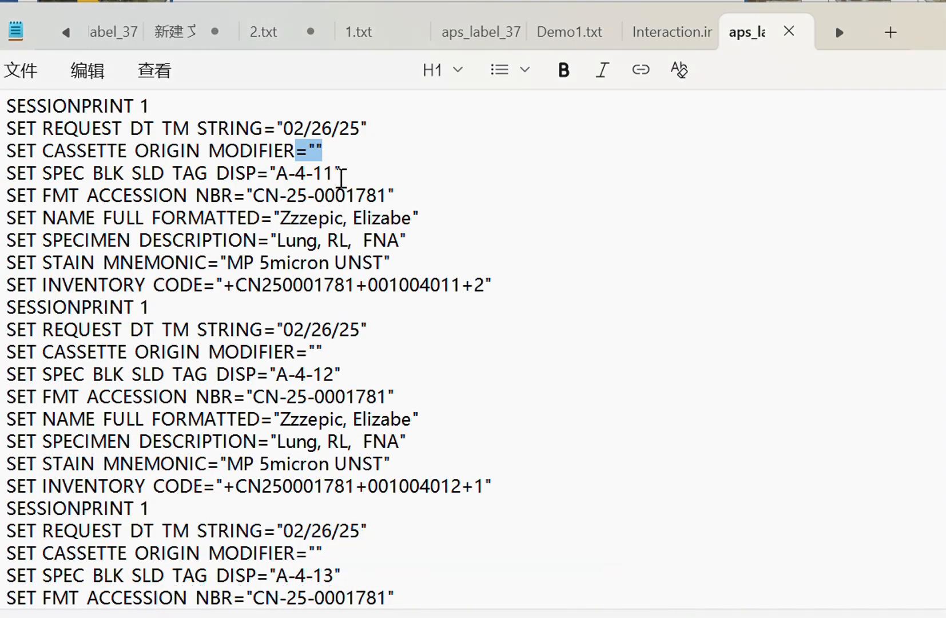
drag(341, 178, 42, 172)
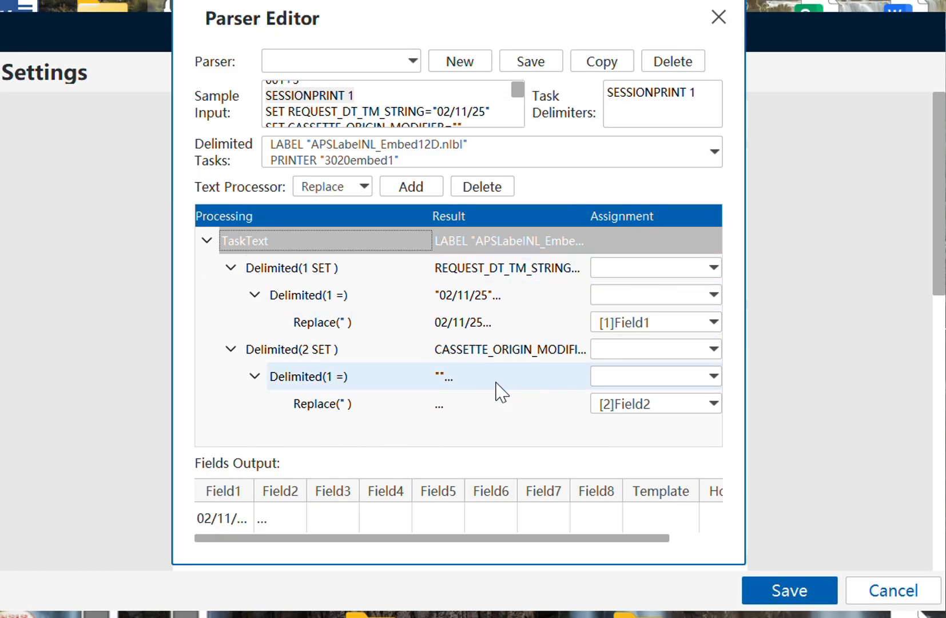
- Add a Delimited step splitting the task text on SET at field index 3
click(345, 193)
click(321, 211)
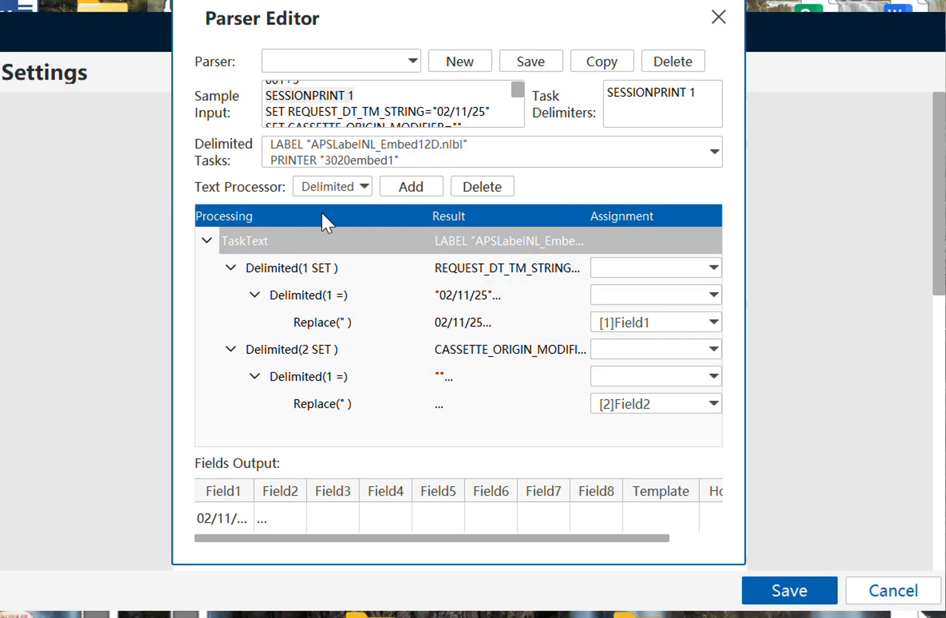
click(386, 193)
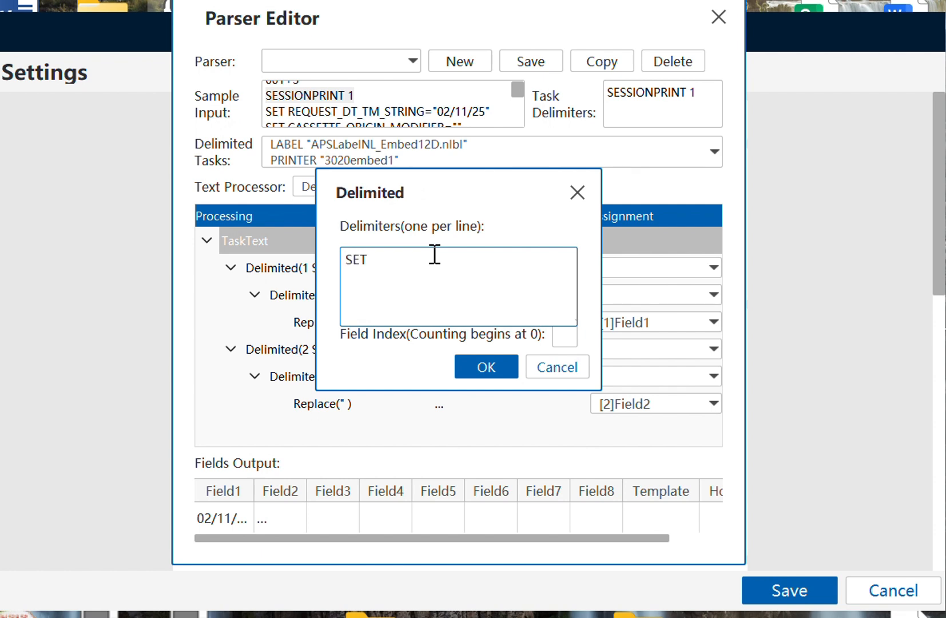
click(569, 337)
click(451, 280)
click(564, 335)
text(3)
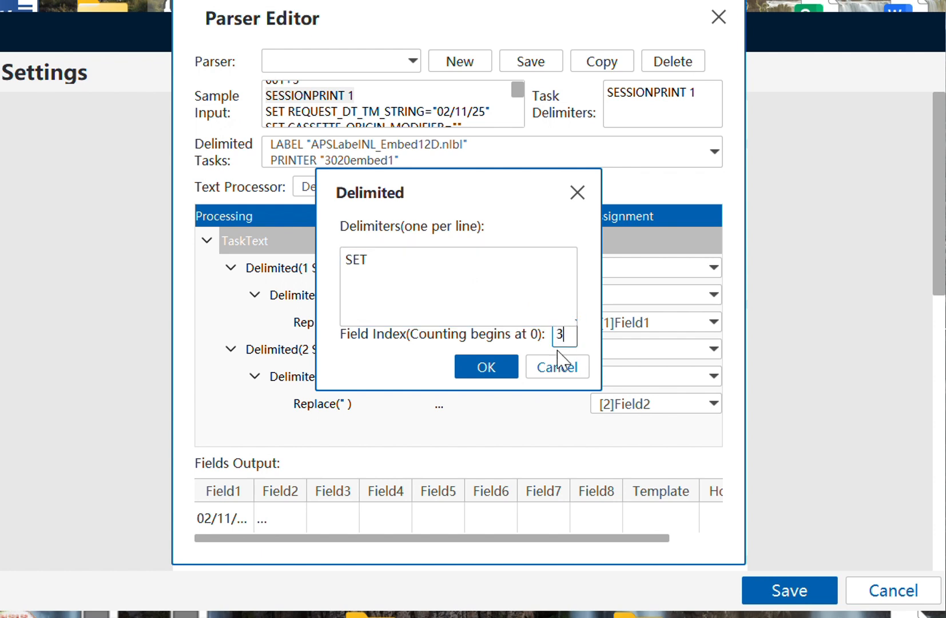
click(499, 371)
click(478, 430)
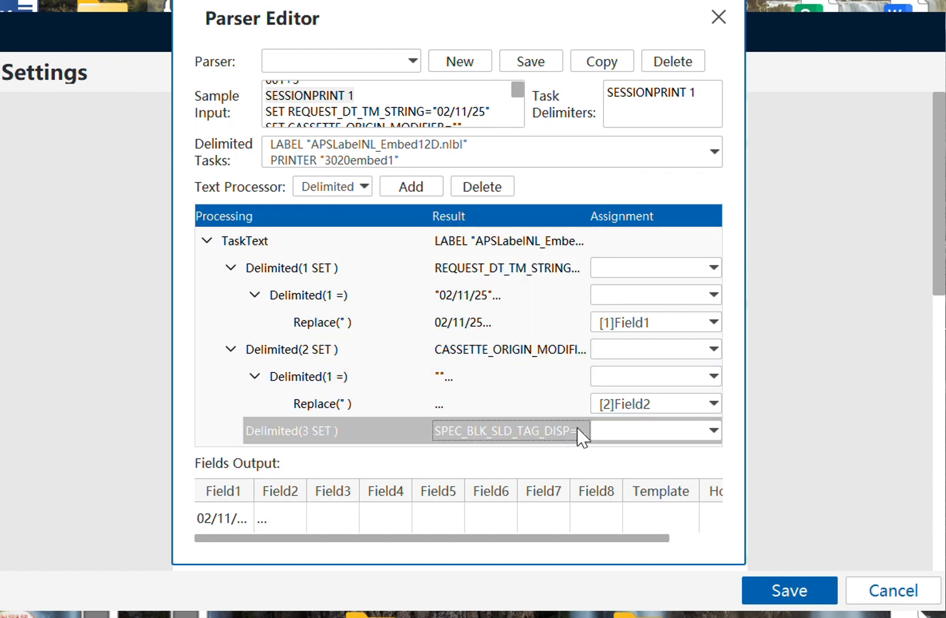
- Add a nested Delimited step splitting on = at field index 1
click(407, 192)
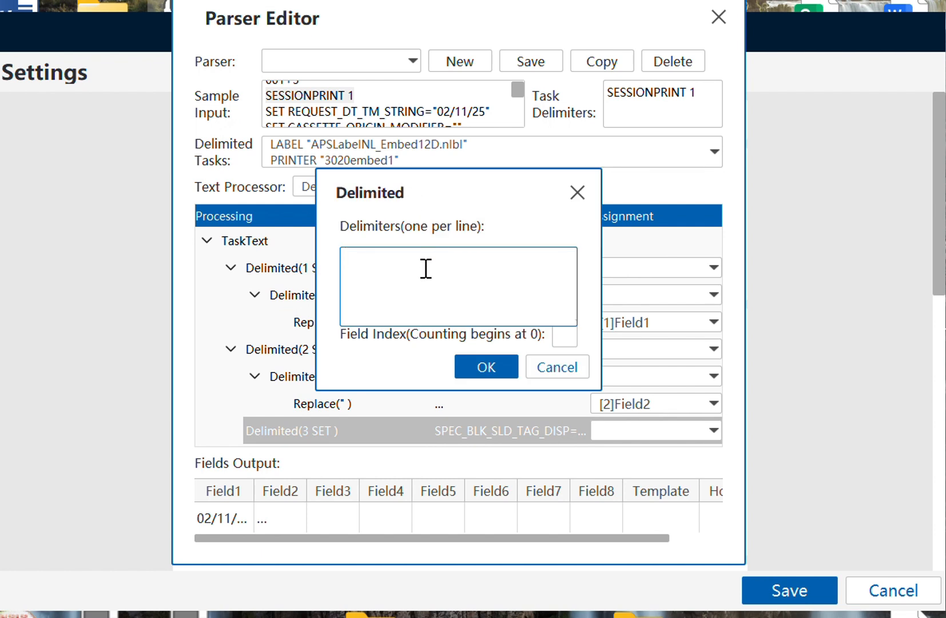
click(564, 335)
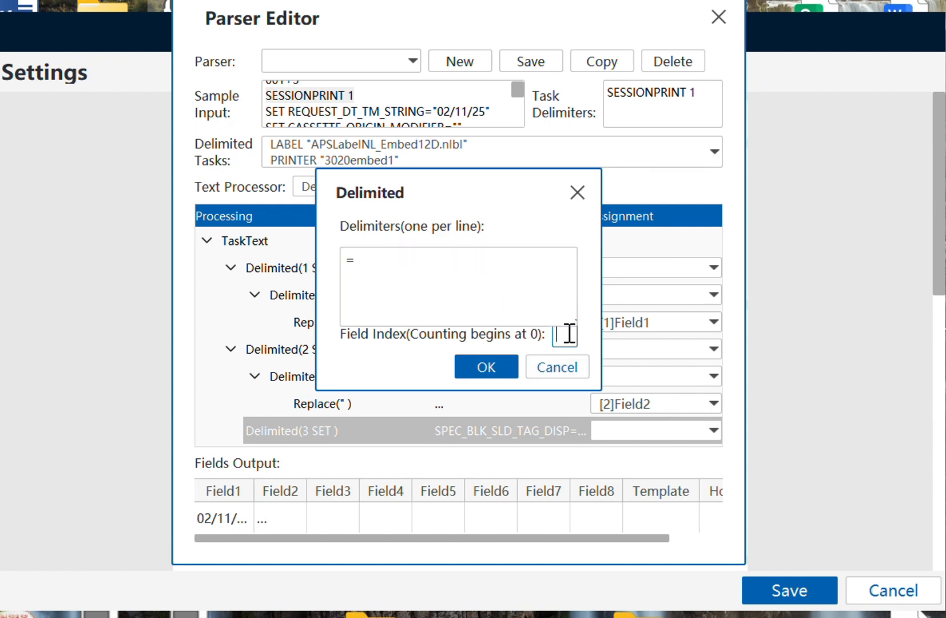
text(1)
click(487, 366)
click(457, 435)
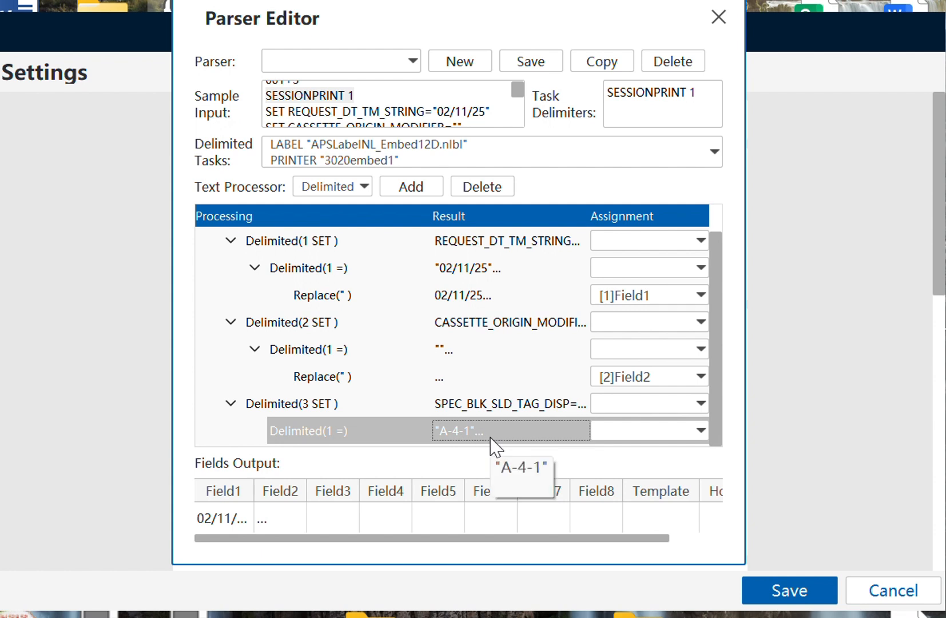
- Add a Replace step removing the " quotes and assign the A-4-1 value to Field3
click(364, 187)
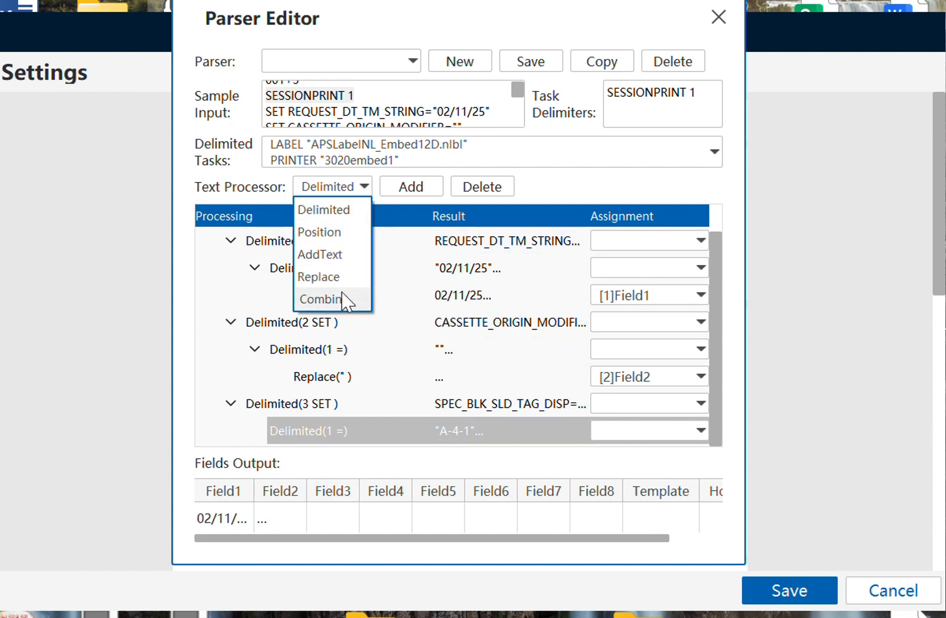
click(343, 278)
click(401, 189)
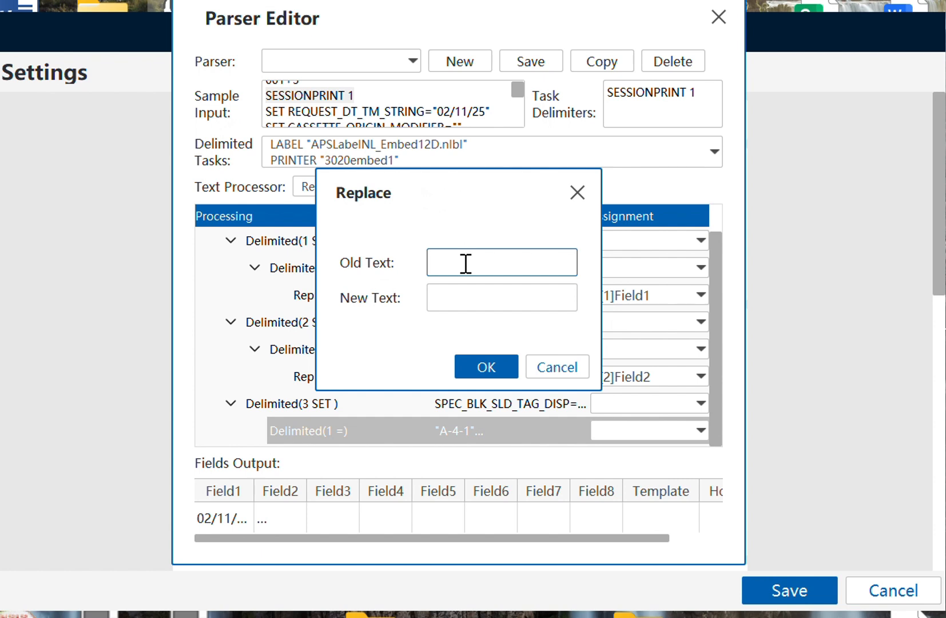
click(496, 368)
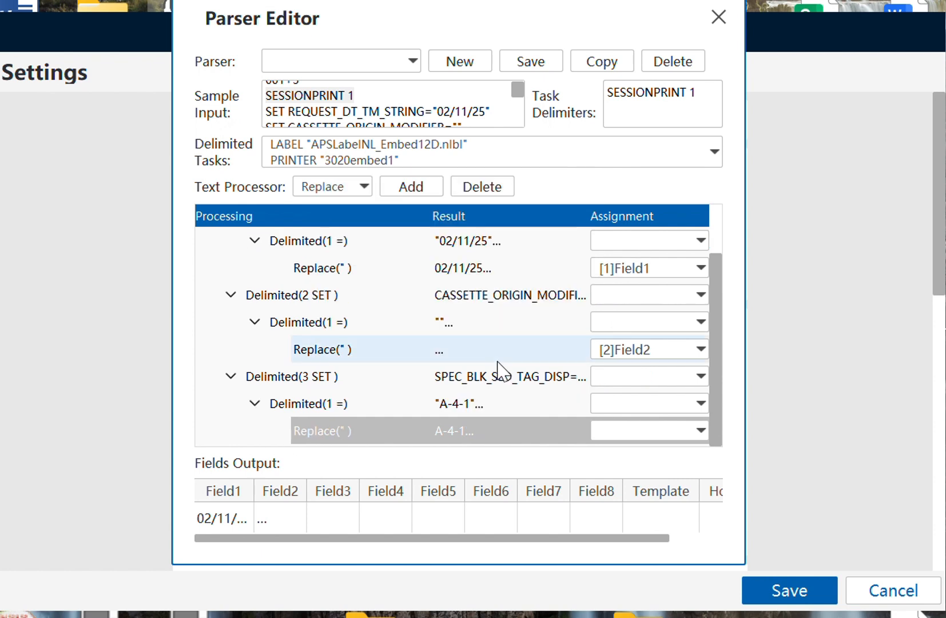
click(546, 435)
click(606, 430)
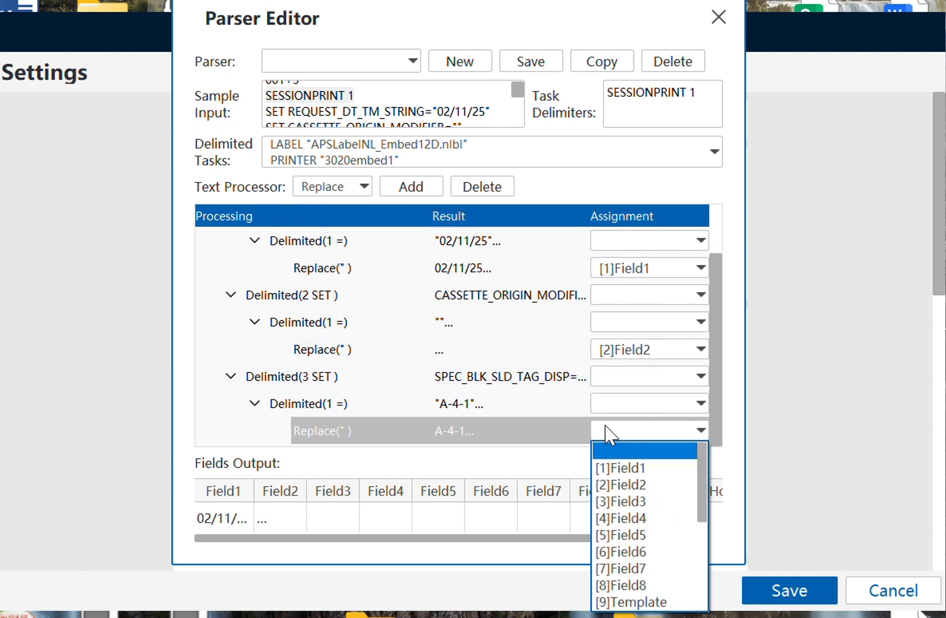
click(622, 499)
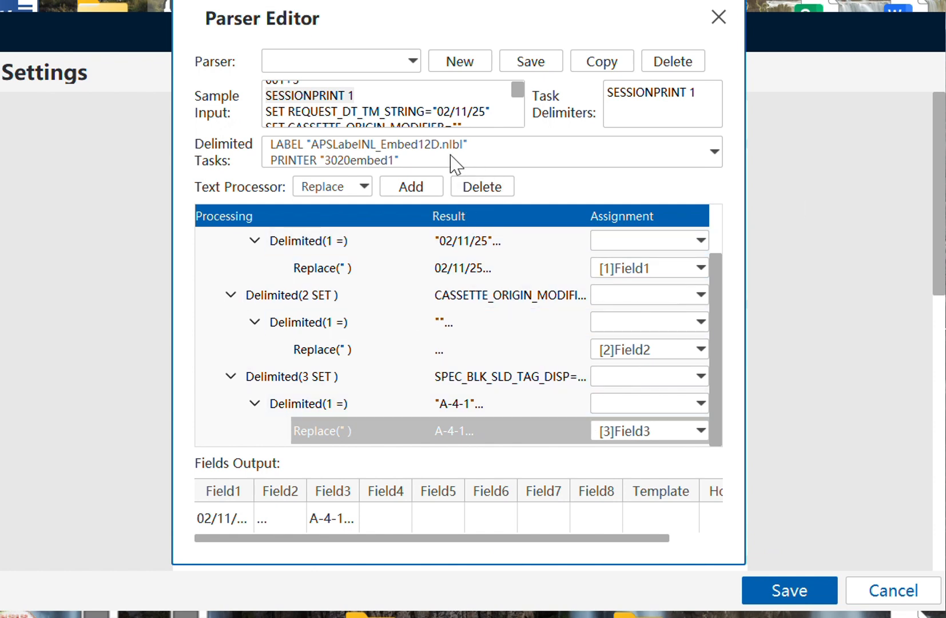
click(344, 57)
- Save the current parser steps as a new parser named 1234
click(403, 29)
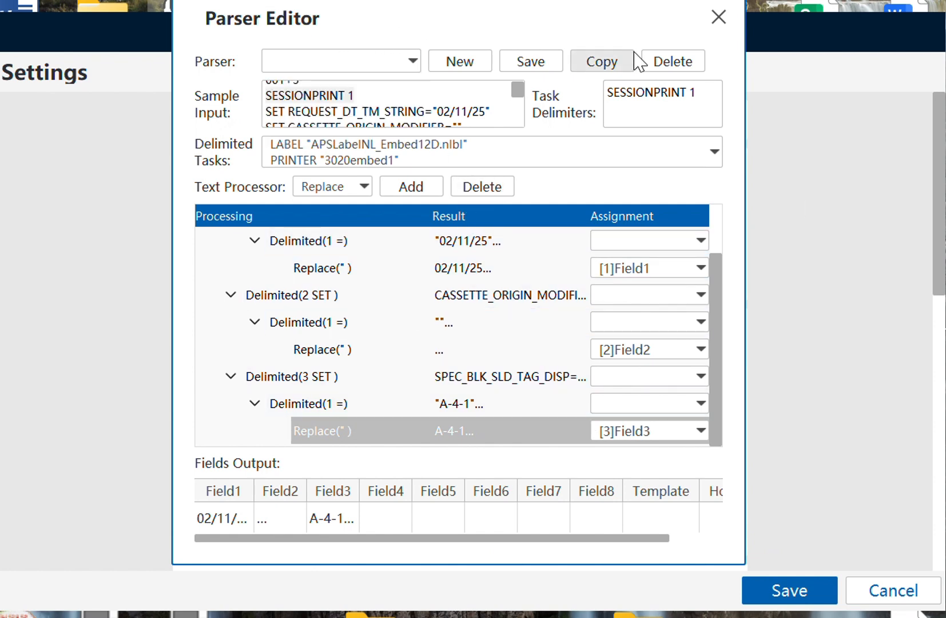
click(528, 66)
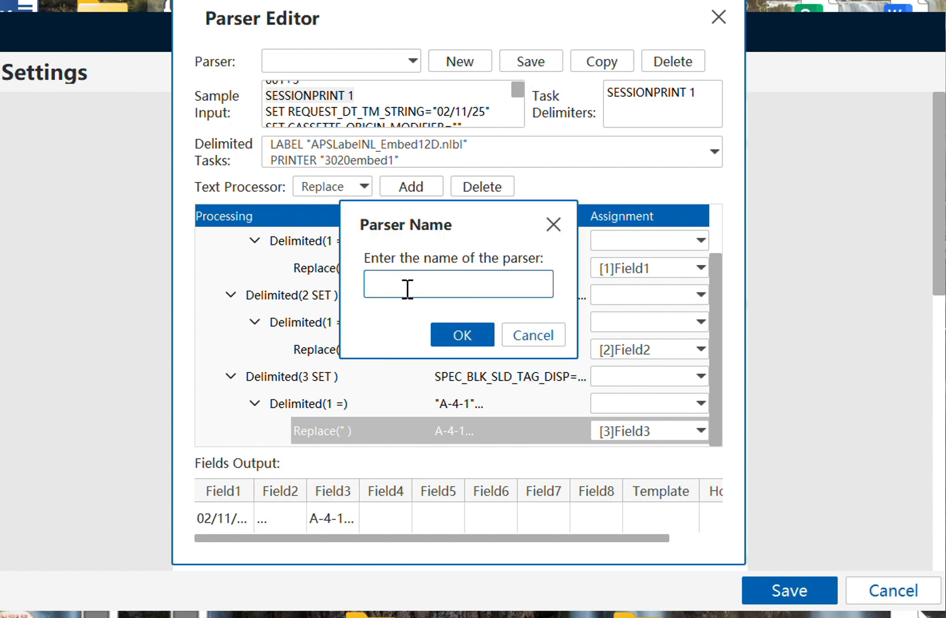
text(1234)
click(462, 336)
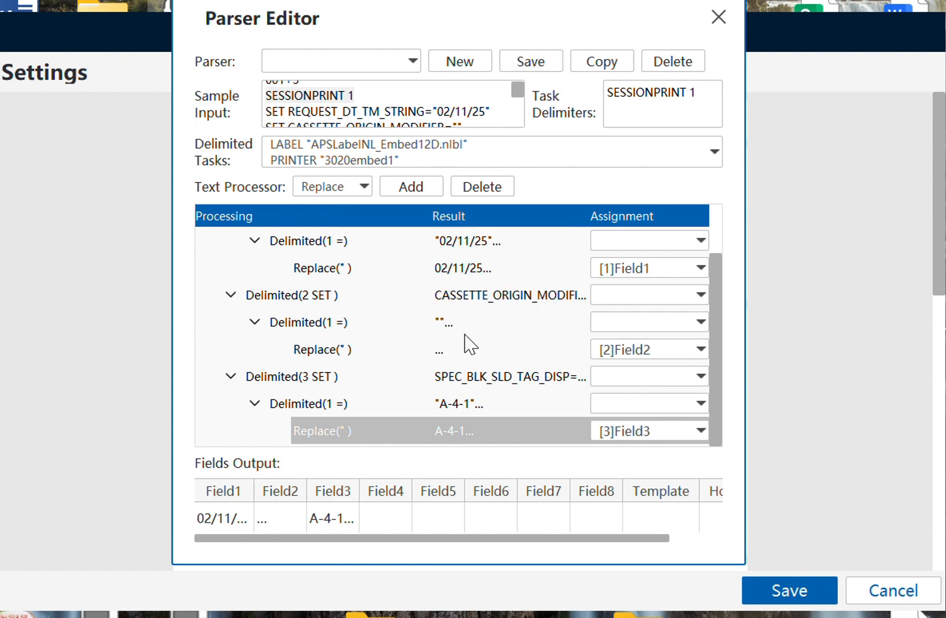
- Switch to the LIS batch parser, review and save it, then close the Parser Editor
click(351, 66)
click(306, 153)
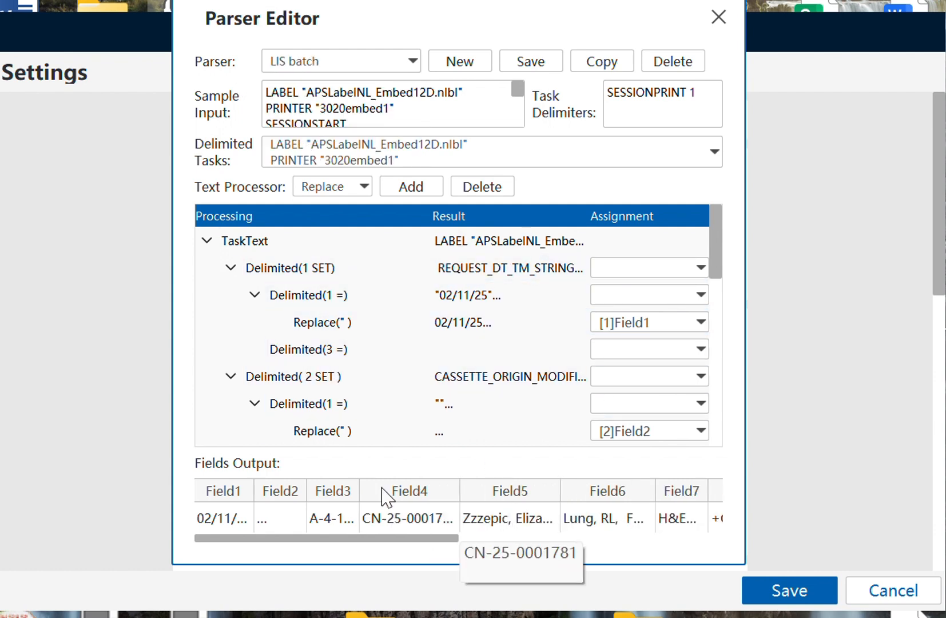
scroll(342, 353, down, 3)
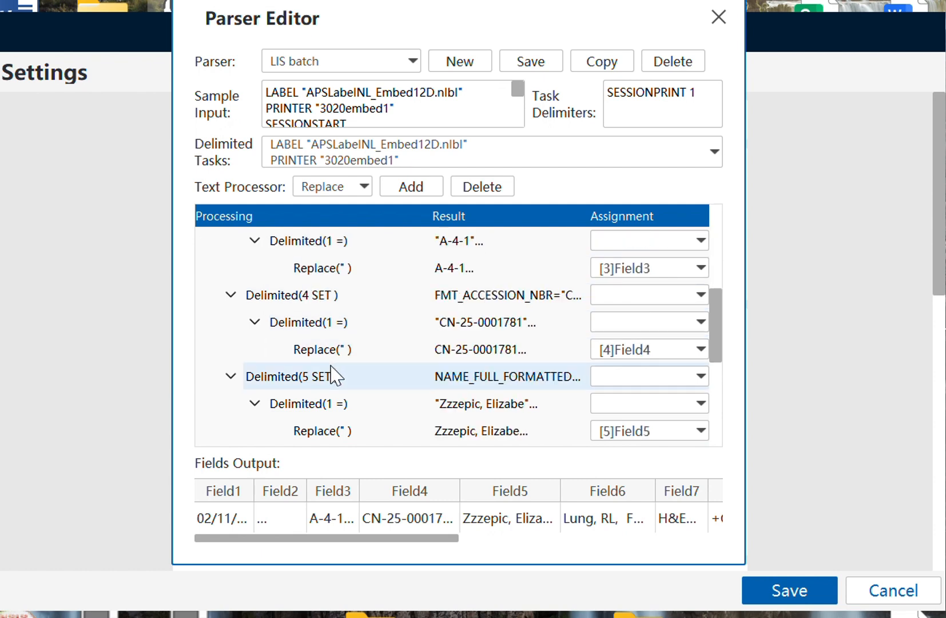
scroll(332, 375, down, 3)
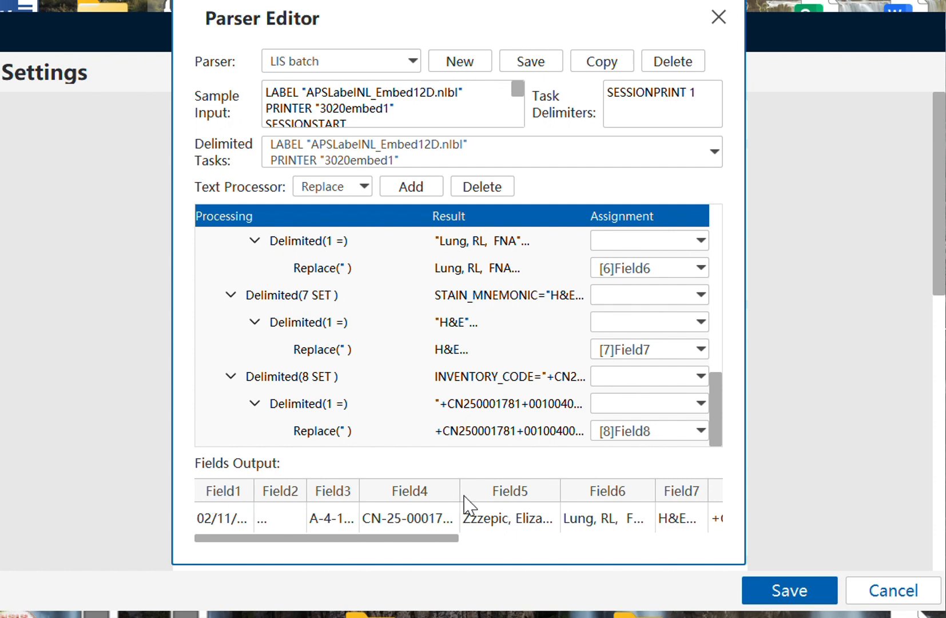
drag(407, 539, 675, 540)
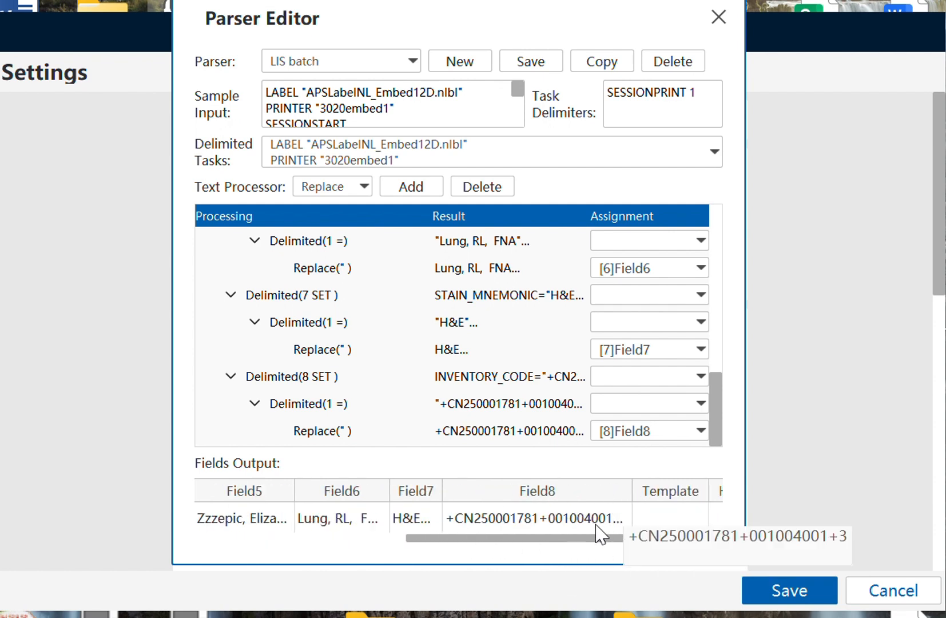
scroll(661, 267, down, 2)
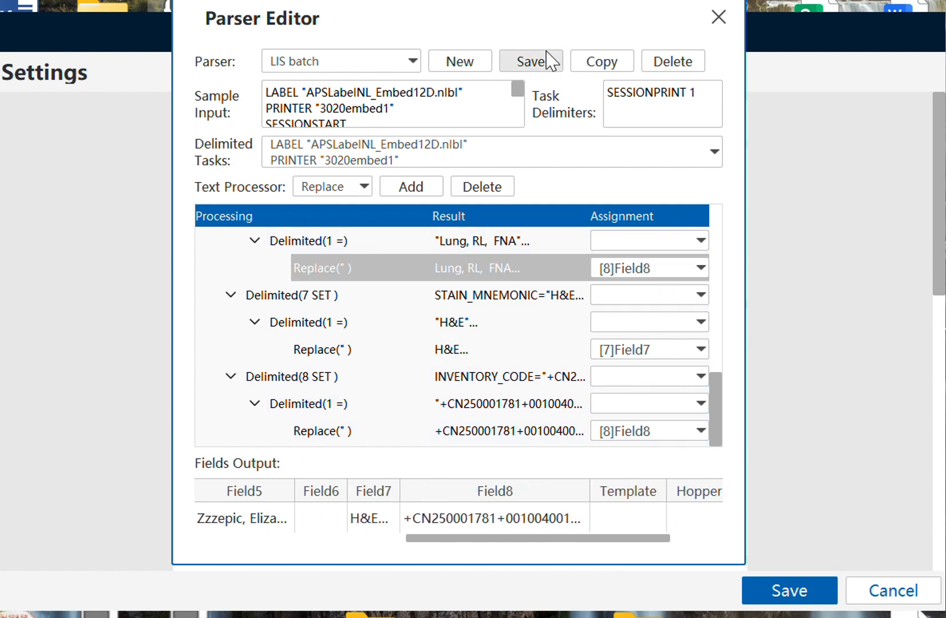
click(540, 58)
click(529, 324)
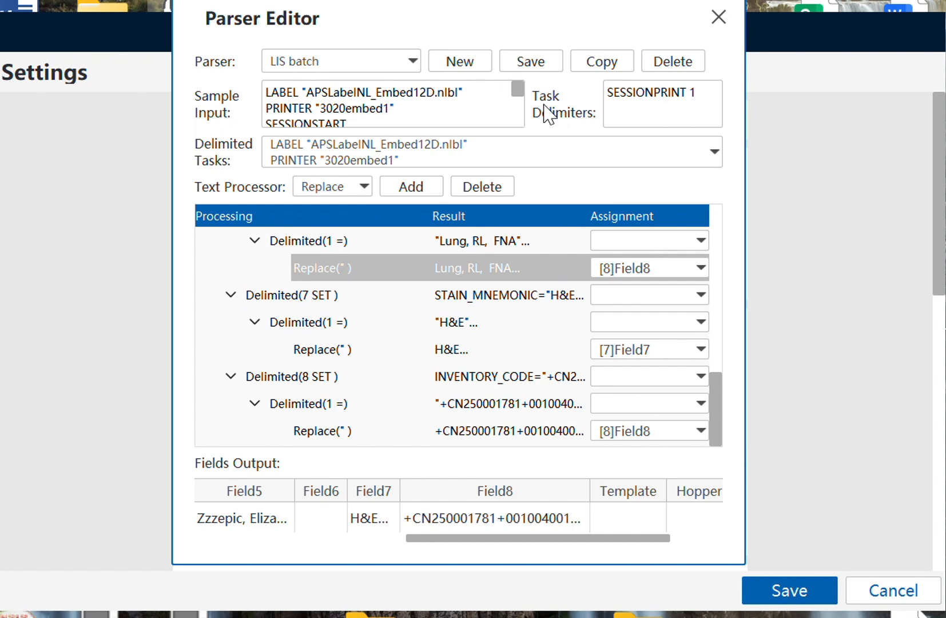
click(717, 17)
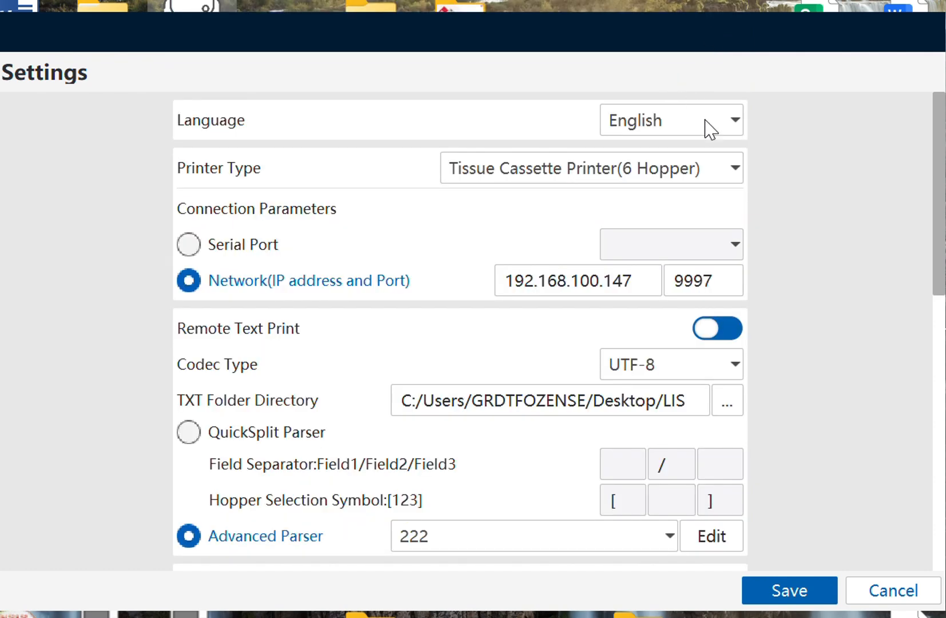
- Cancel the Settings window without saving, back to the empty main window
click(884, 594)
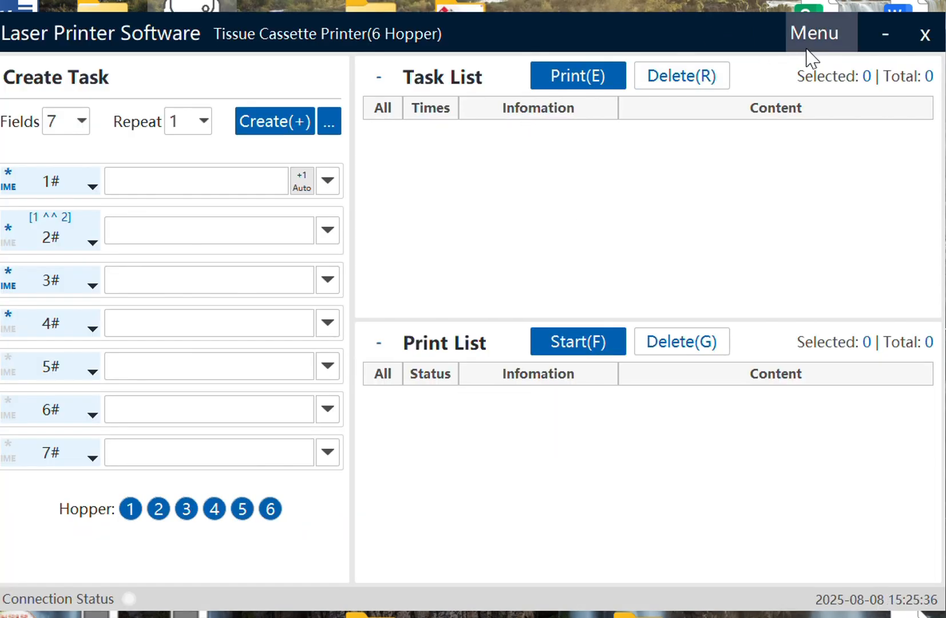
mouse_move(172, 617)
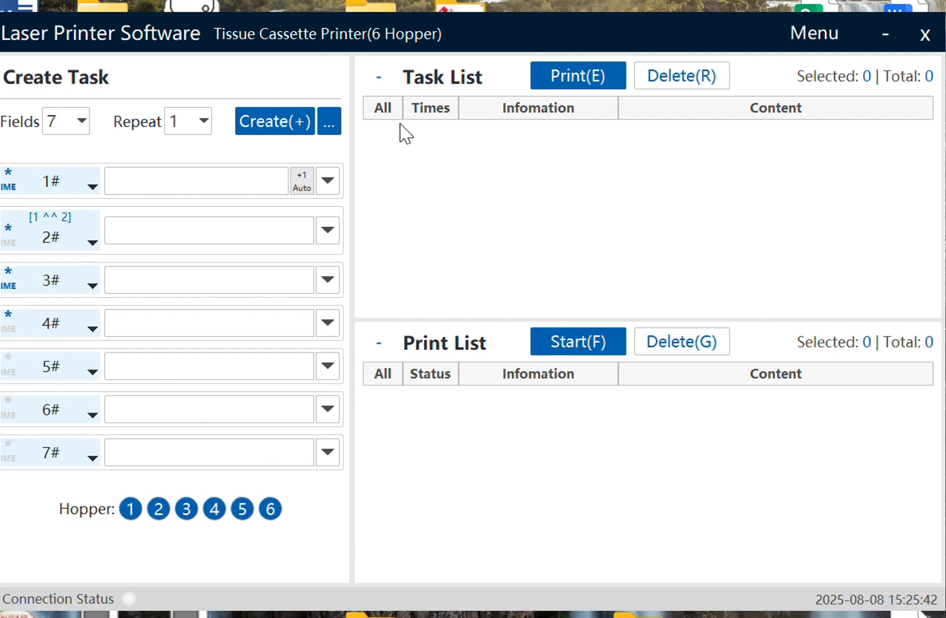
key(alt+Tab)
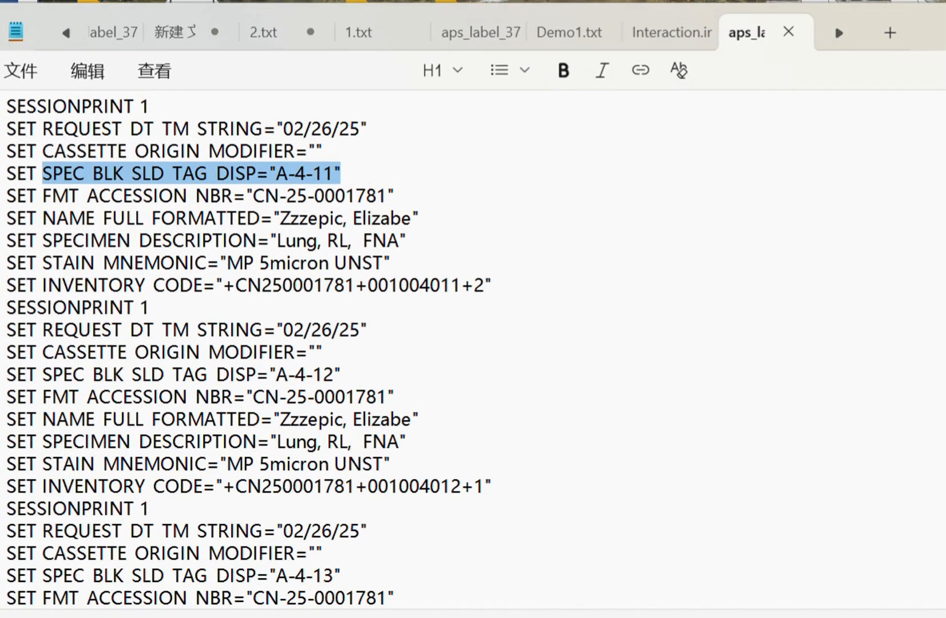
scroll(312, 217, up, 15)
scroll(307, 204, up, 10)
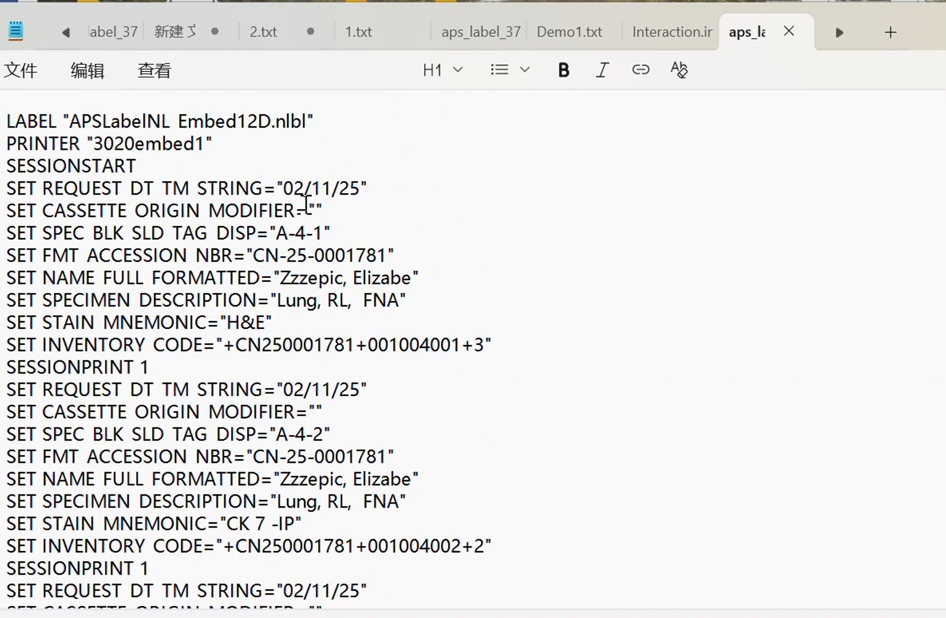
drag(11, 359, 632, 583)
click(602, 234)
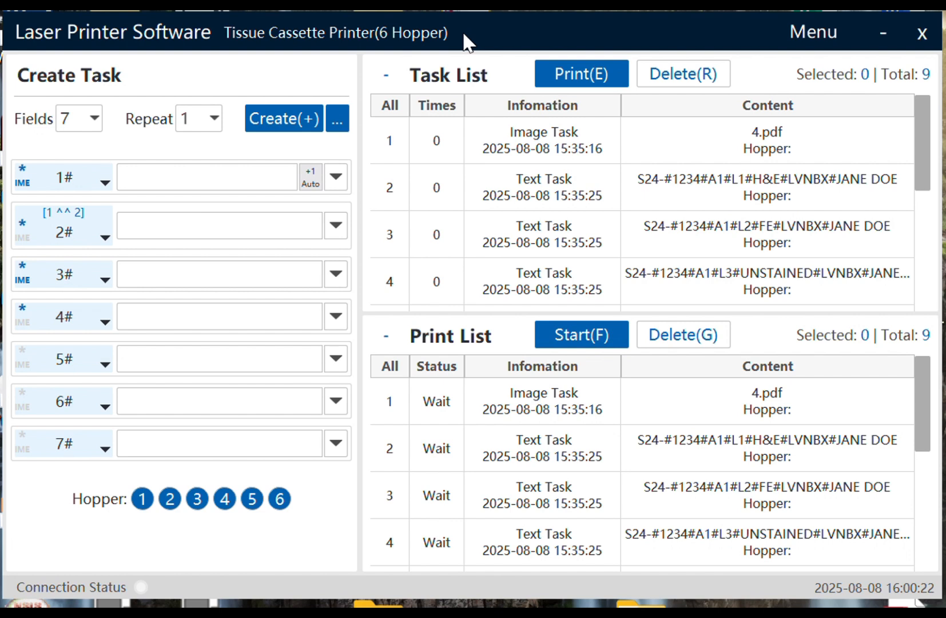
- Close the Laser Printer Software window from its title bar
click(921, 35)
- Confirm the LIS batch parser file sits in the LaserPrint install folder's parsers subfolder
right_click(192, 33)
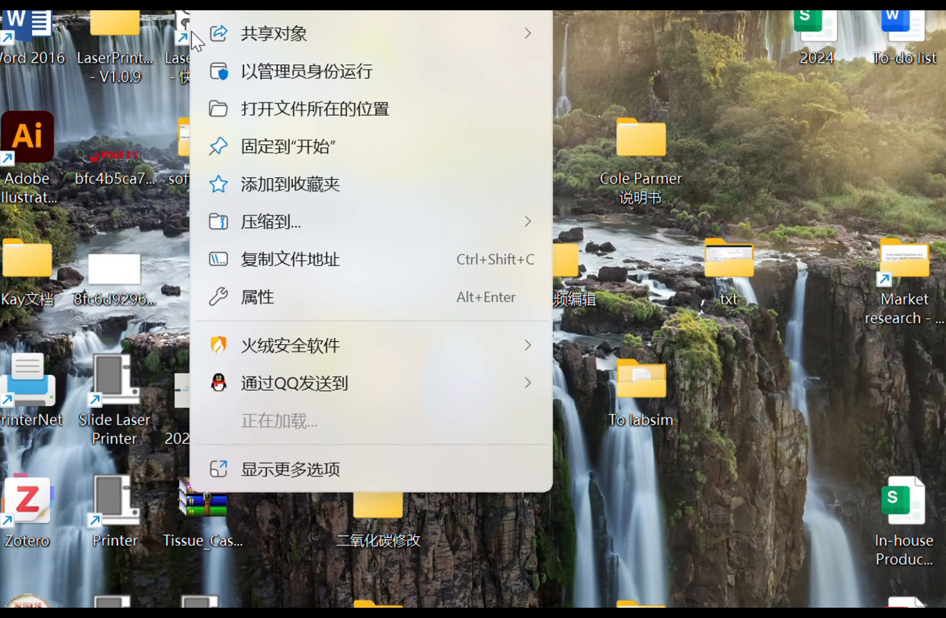
click(304, 114)
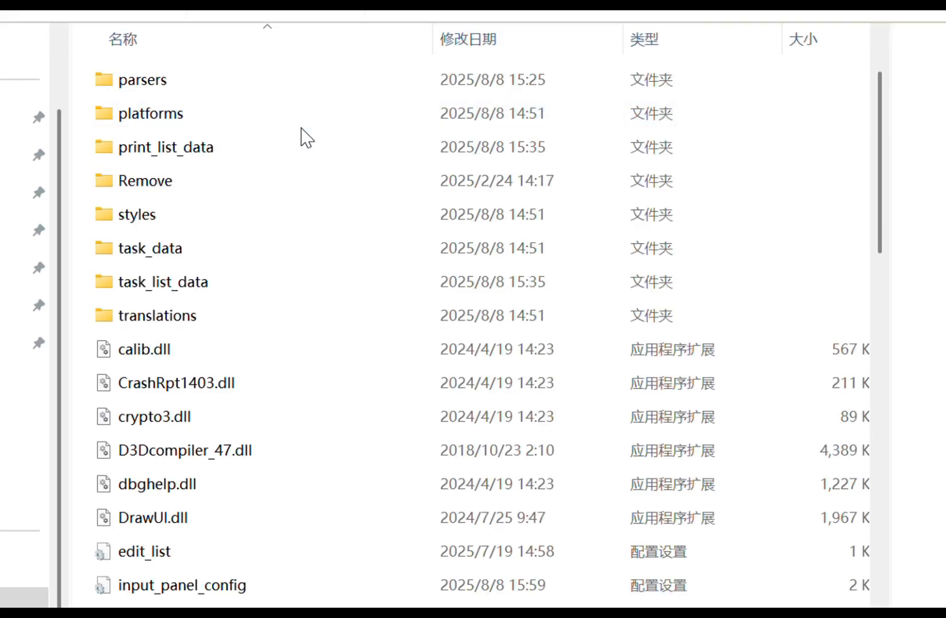
double_click(129, 89)
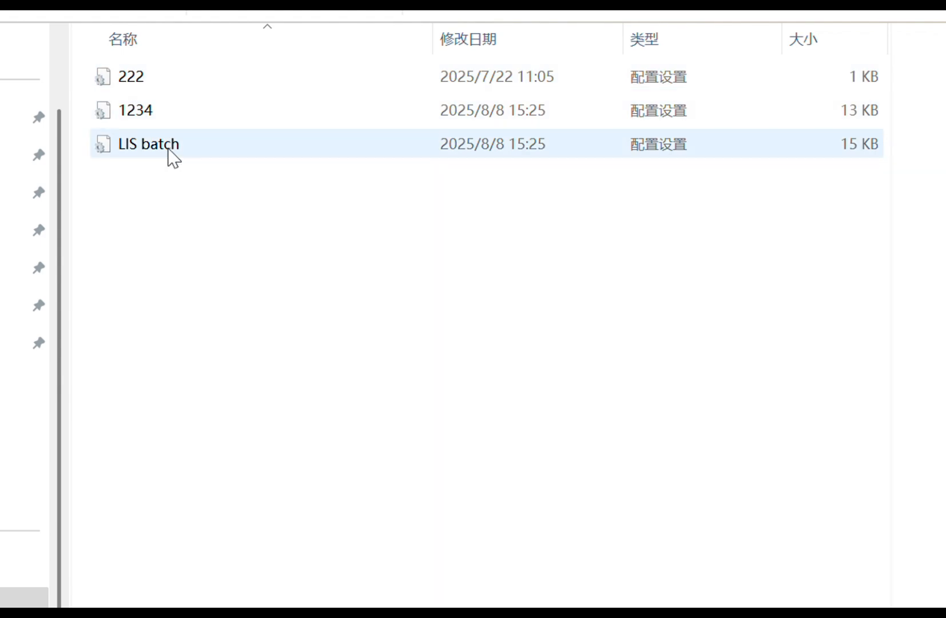
click(168, 150)
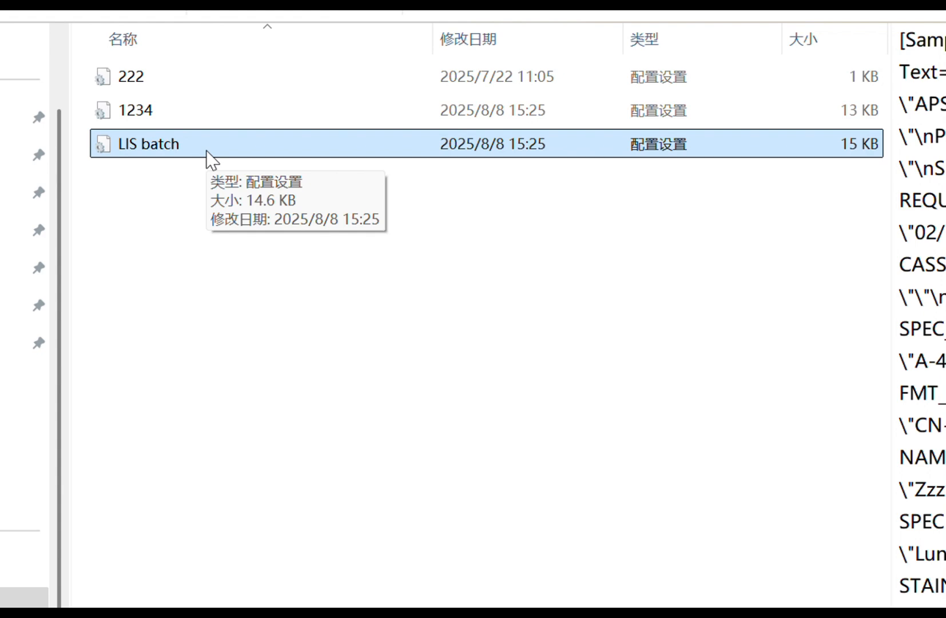
click(229, 250)
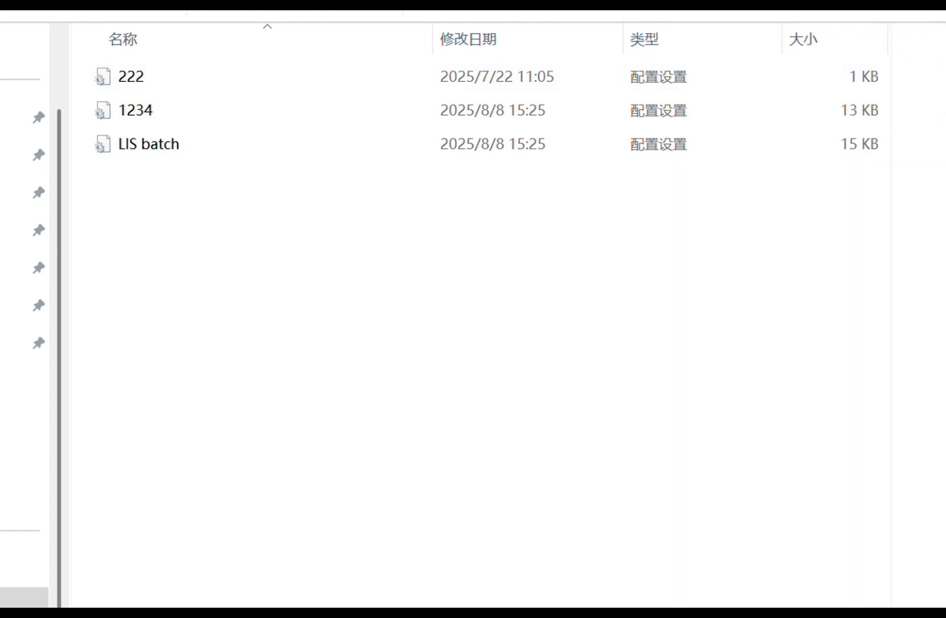
key(alt+Left)
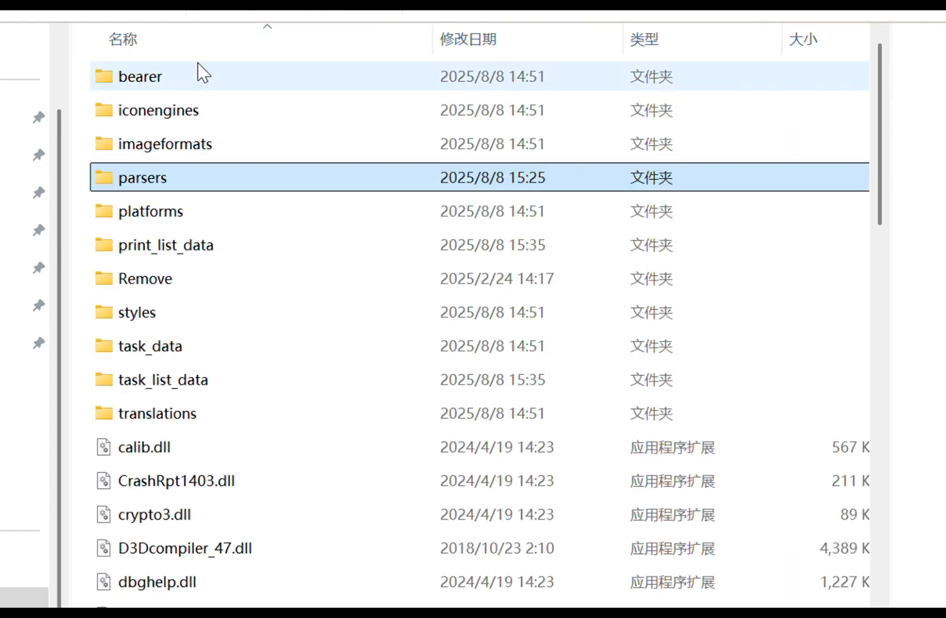
double_click(183, 182)
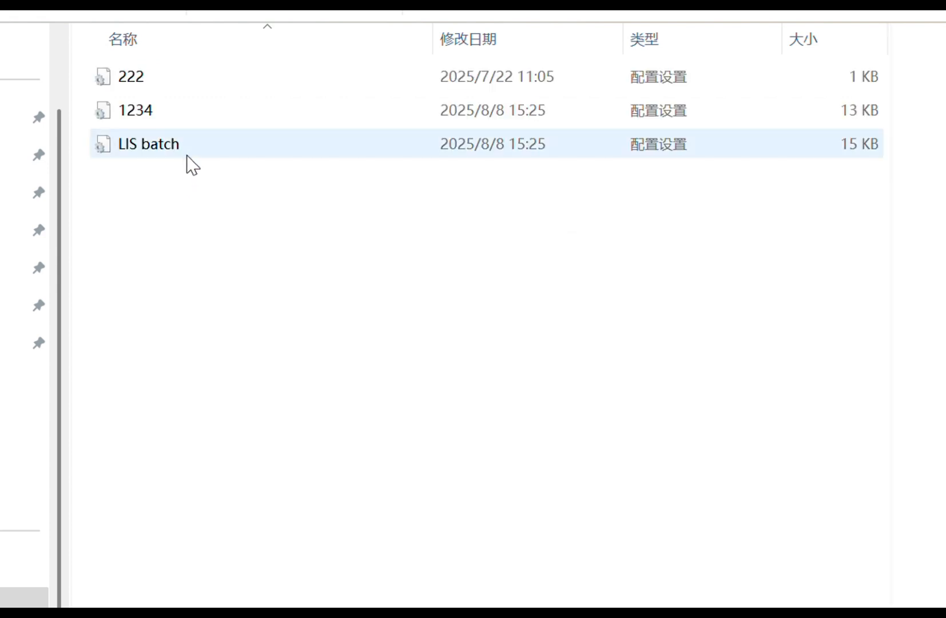
click(186, 154)
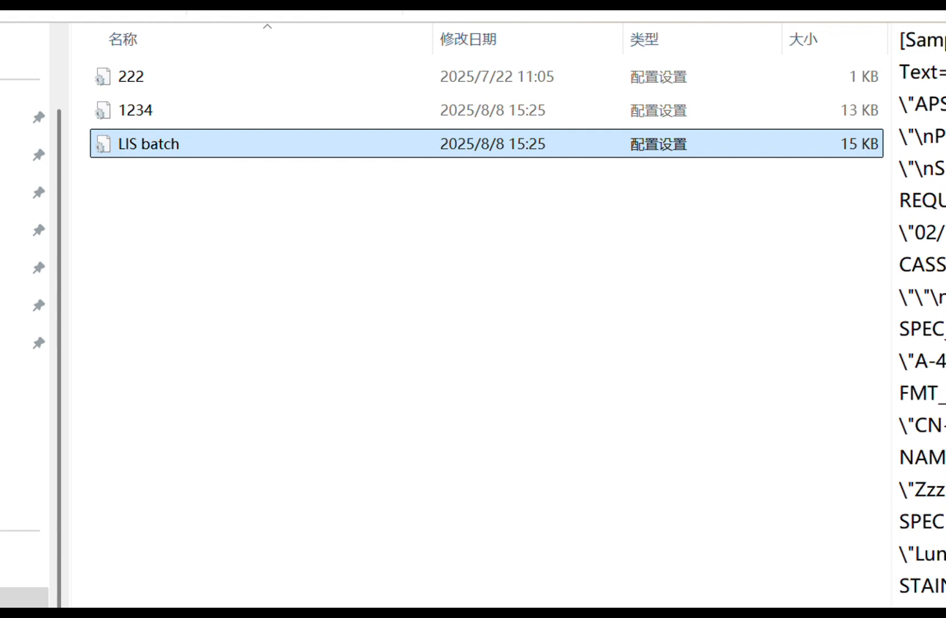
- Show the desktop, relaunch Laser Printer Software and open its menu
key(super+d)
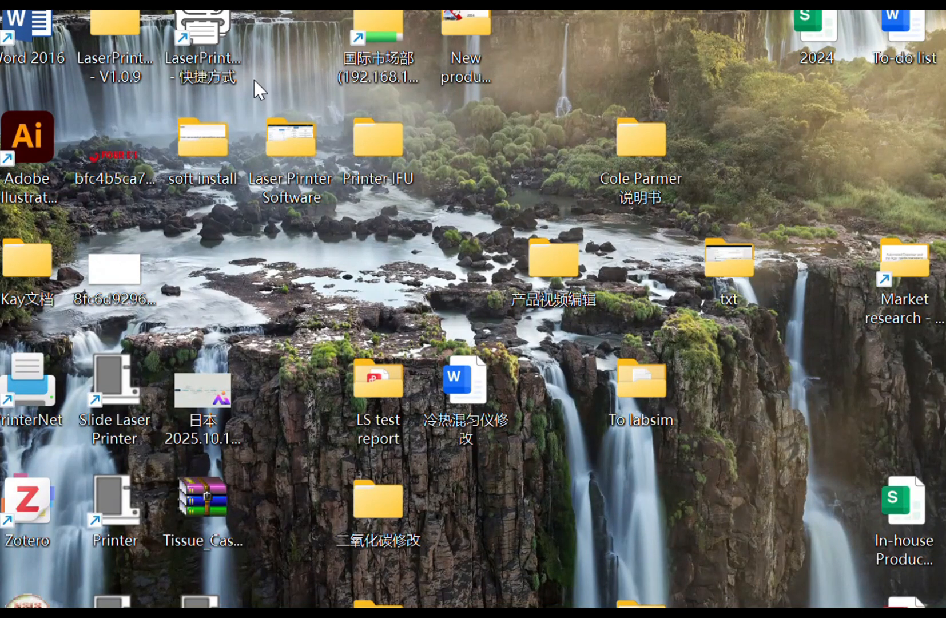
double_click(220, 45)
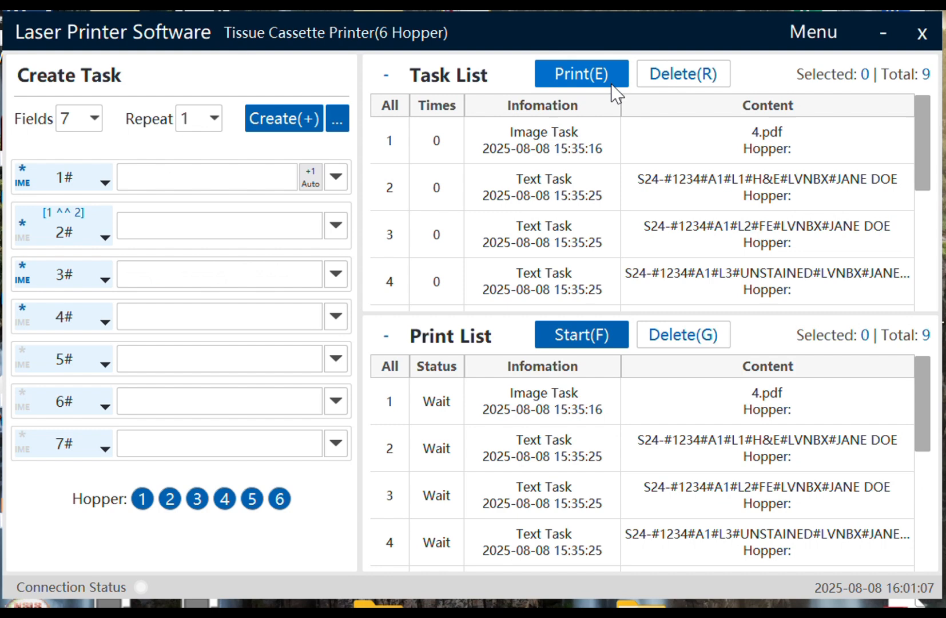
click(838, 40)
- Open Settings, inspect the LIS batch parser in the Parser Editor, then close the editor
click(846, 91)
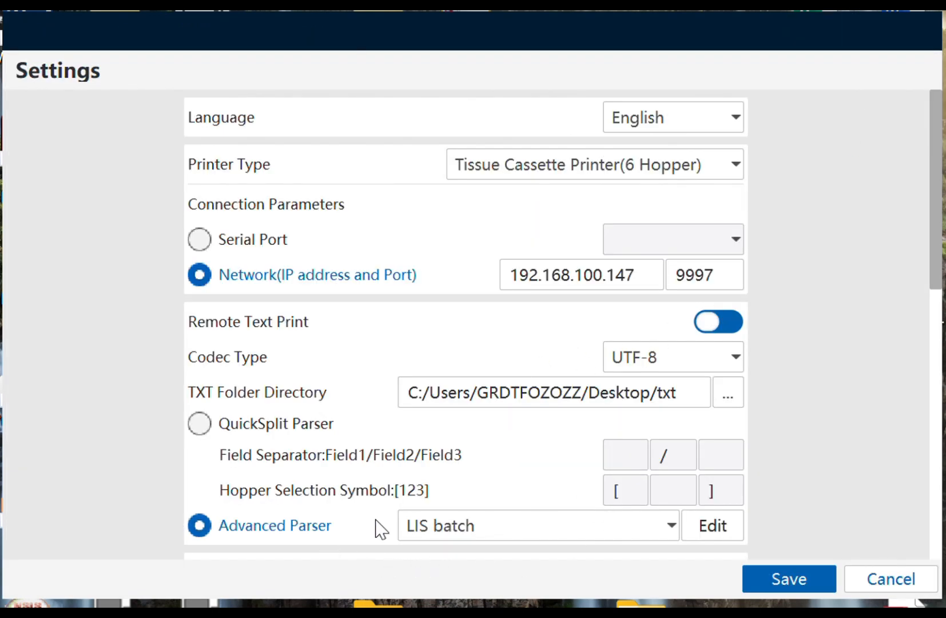
click(730, 536)
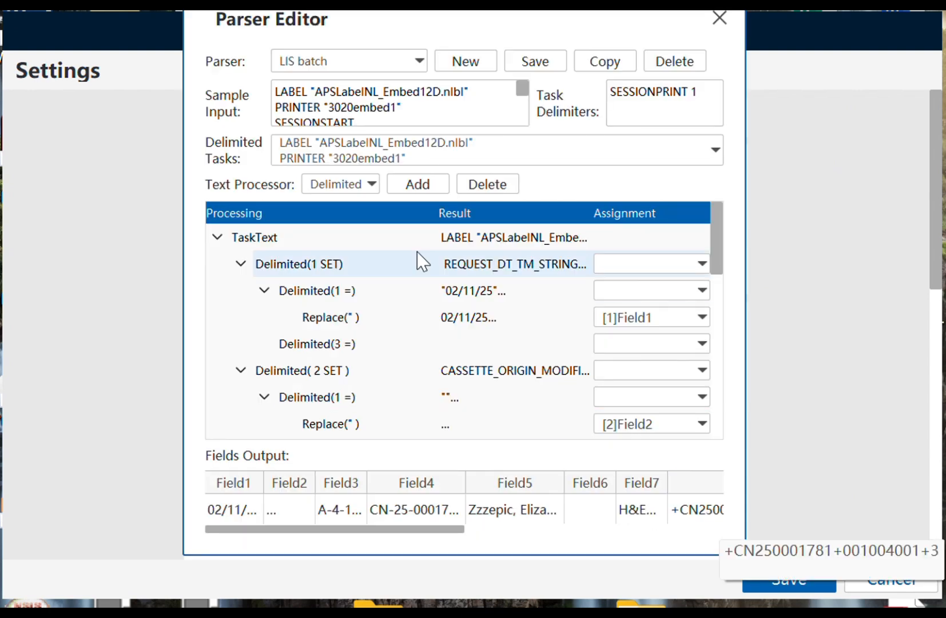
click(366, 62)
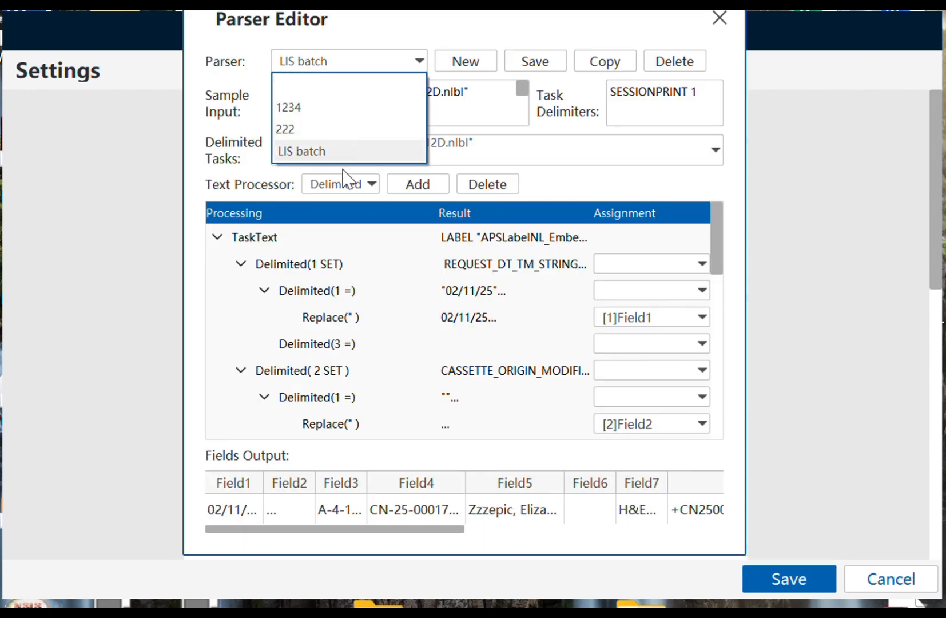
click(321, 152)
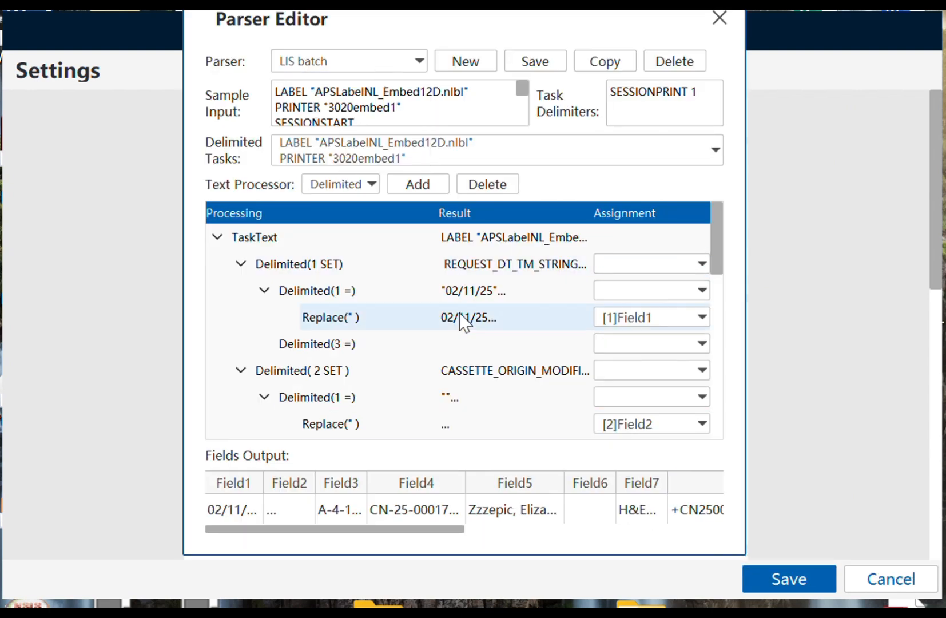
click(720, 19)
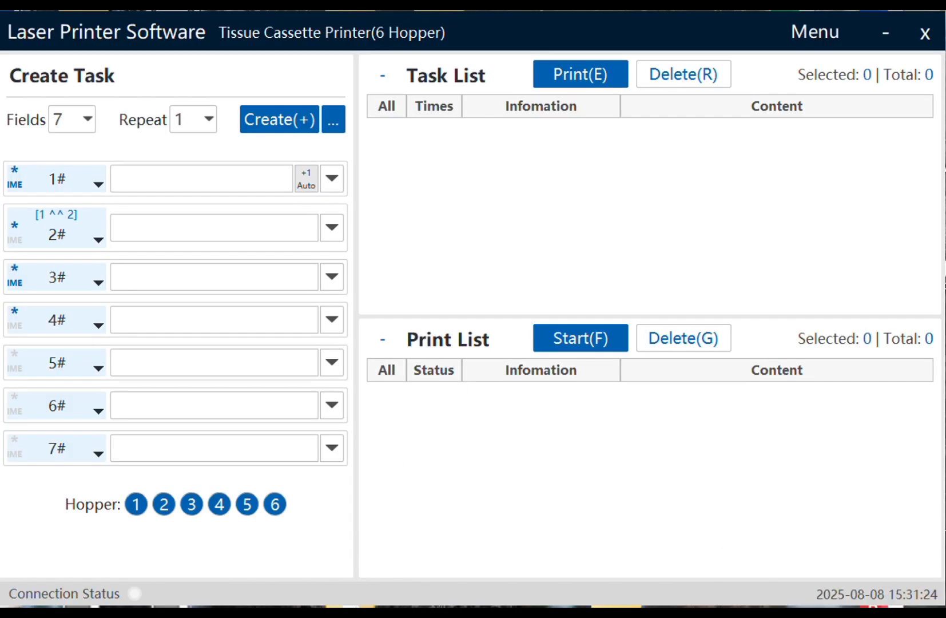
- Select the aps_label_37372501 and aps_label_37372576 files to move them into the txt folder
mouse_move(150, 613)
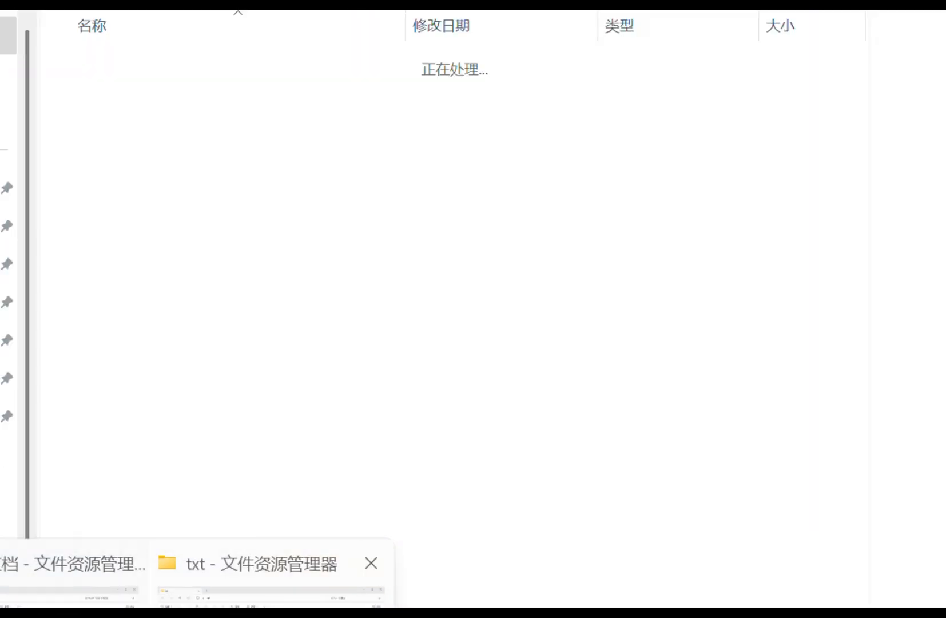
click(269, 603)
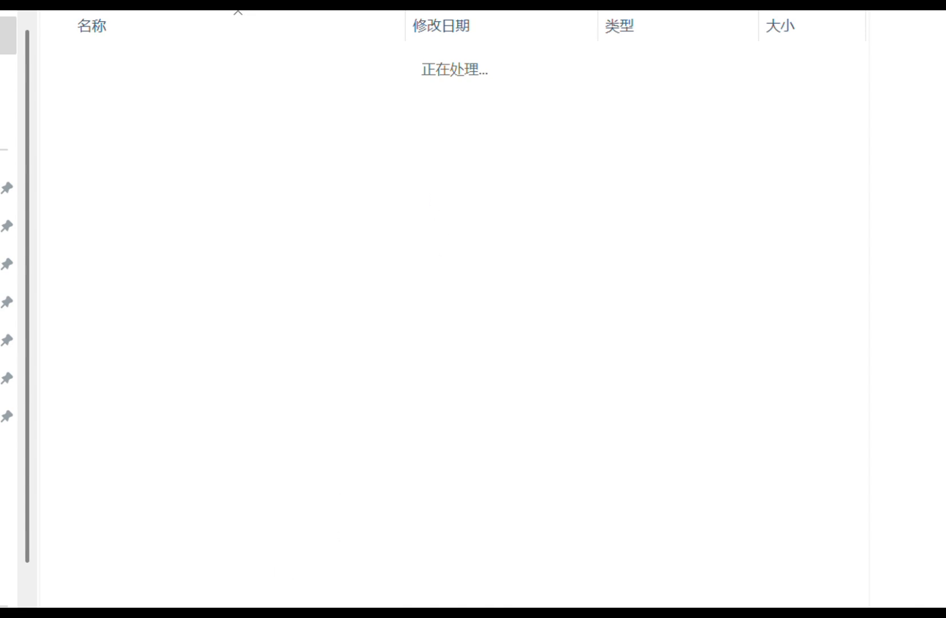
mouse_move(150, 613)
click(62, 603)
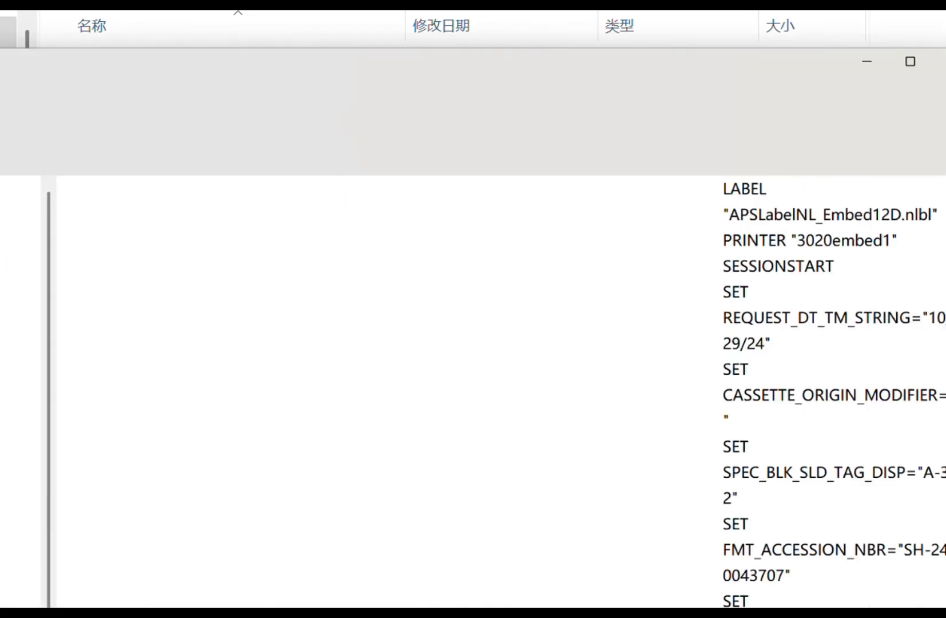
click(194, 85)
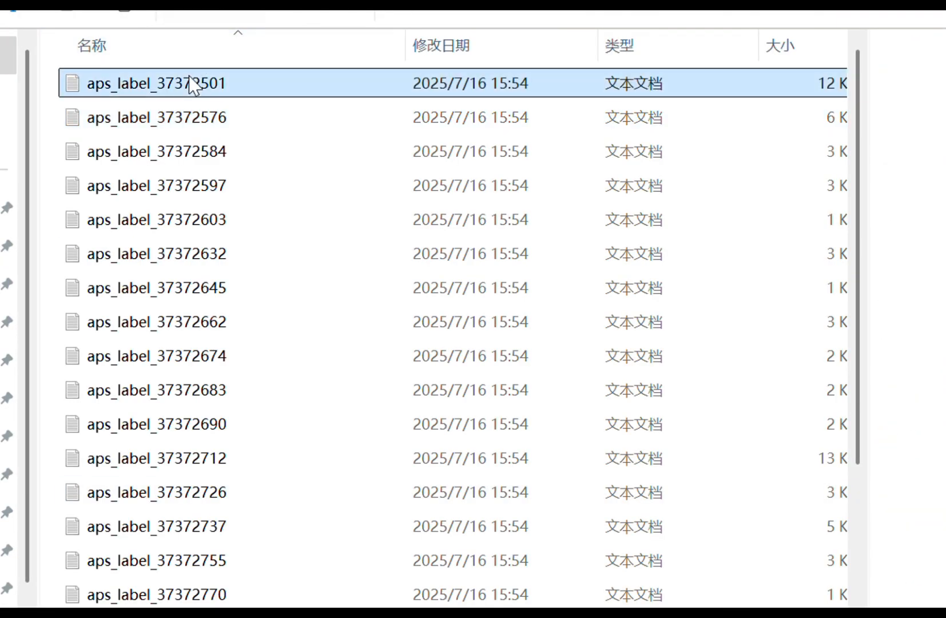
click(193, 117)
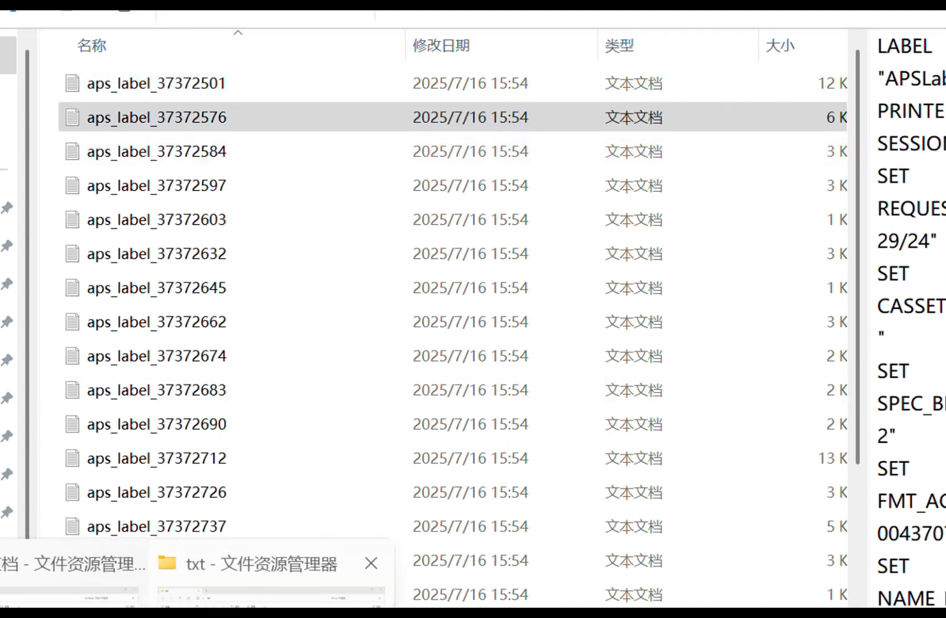
click(320, 563)
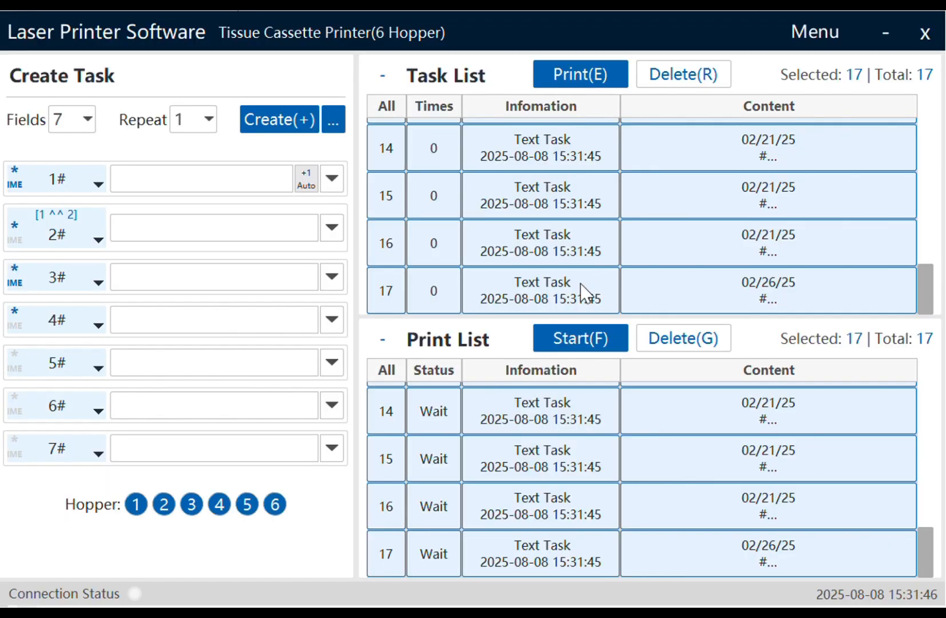
click(488, 131)
scroll(547, 192, up, 5)
scroll(418, 148, down, 5)
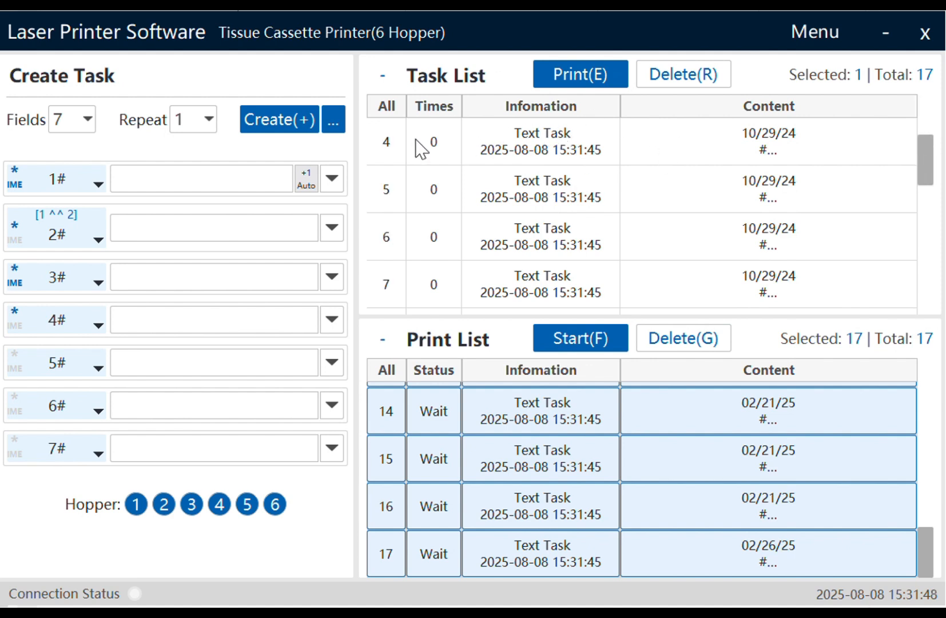
click(388, 285)
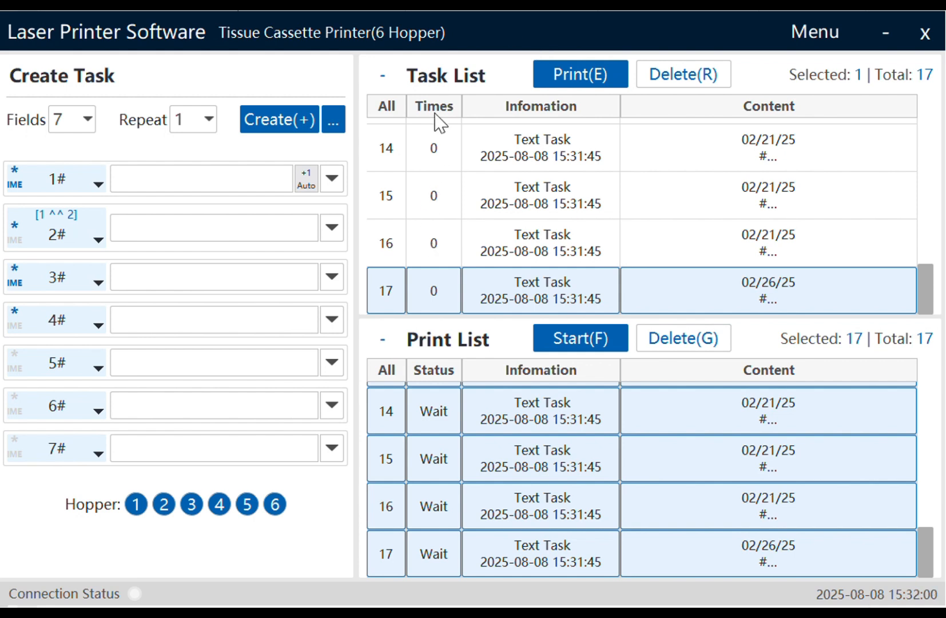
mouse_move(154, 607)
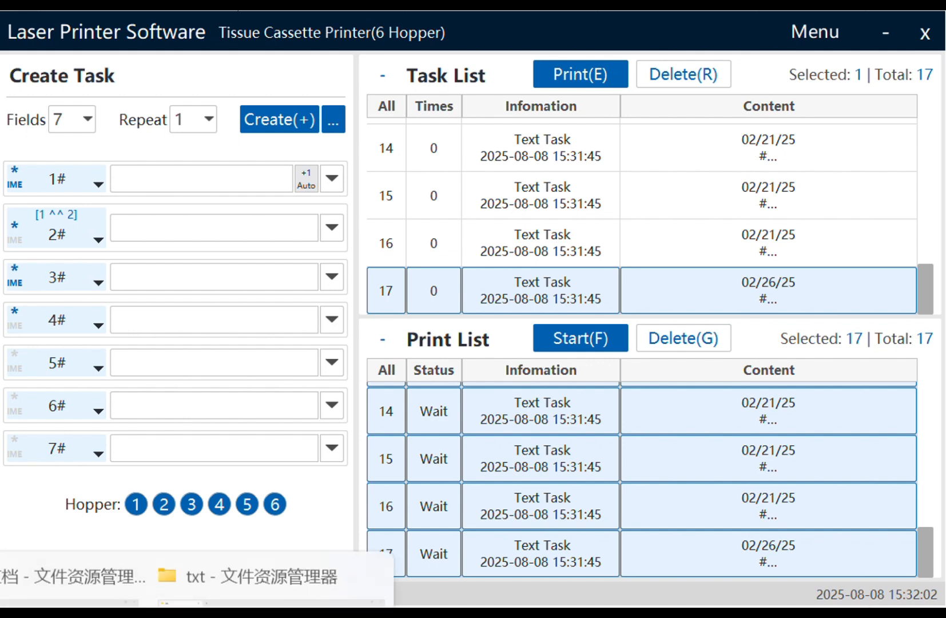
click(263, 600)
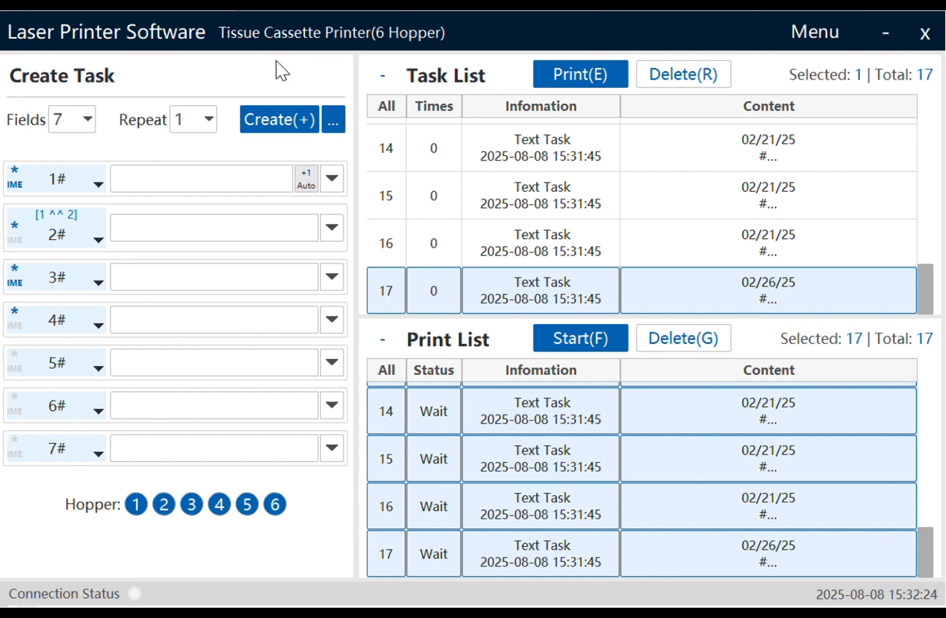
- Cancel the file selection and delete all 17 tasks from the Task List
click(335, 123)
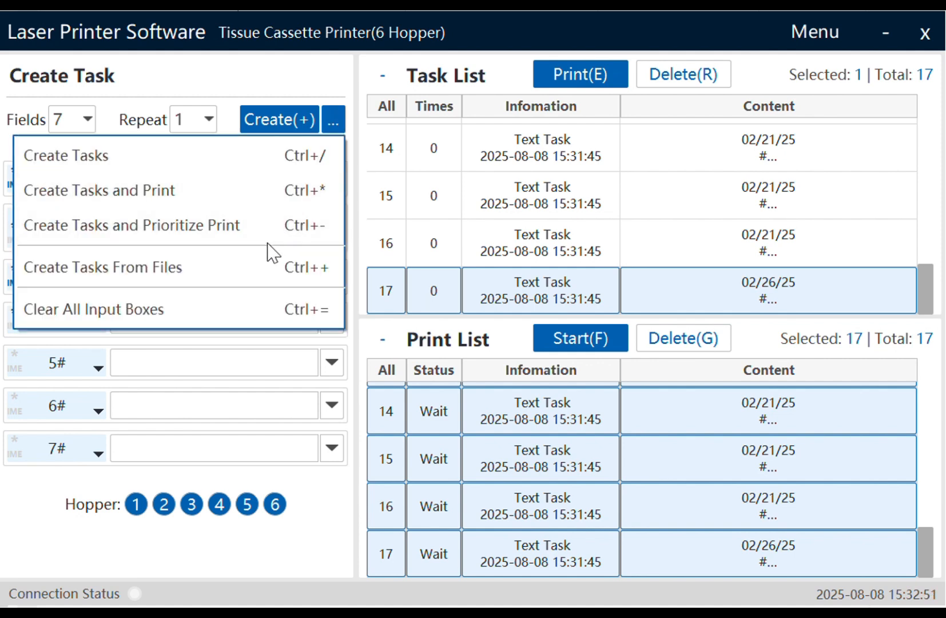
click(94, 275)
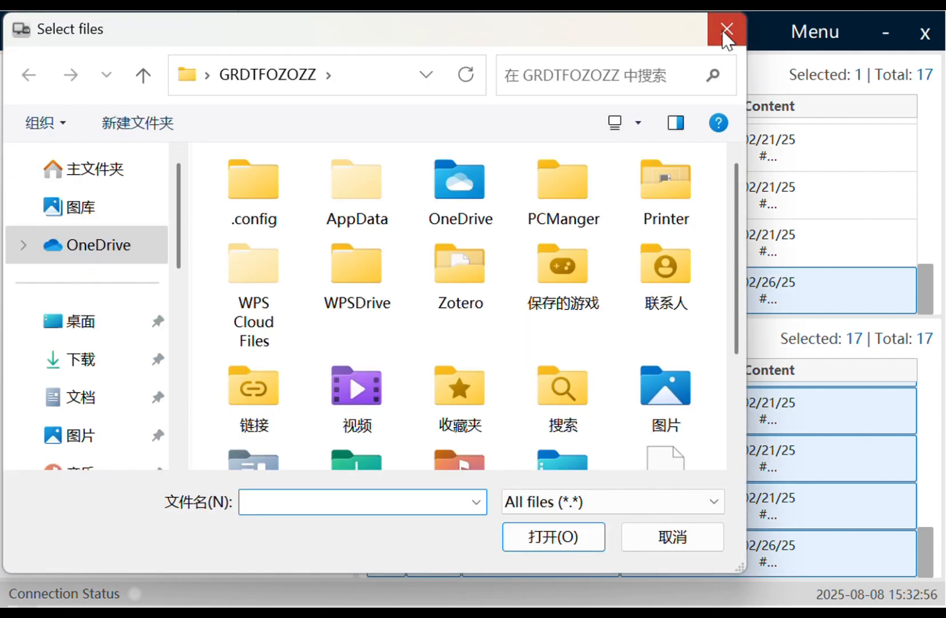
click(727, 39)
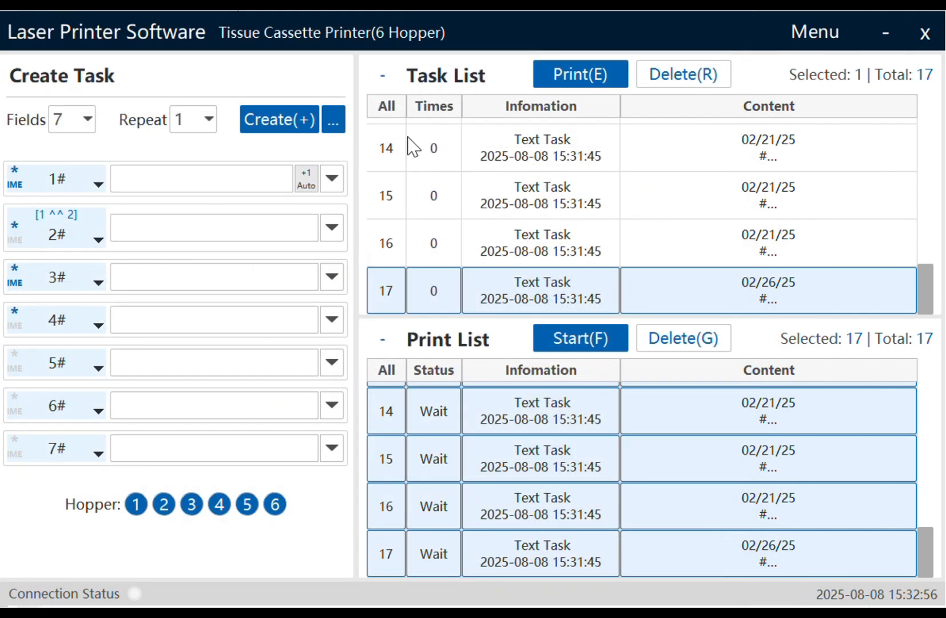
click(391, 106)
click(677, 76)
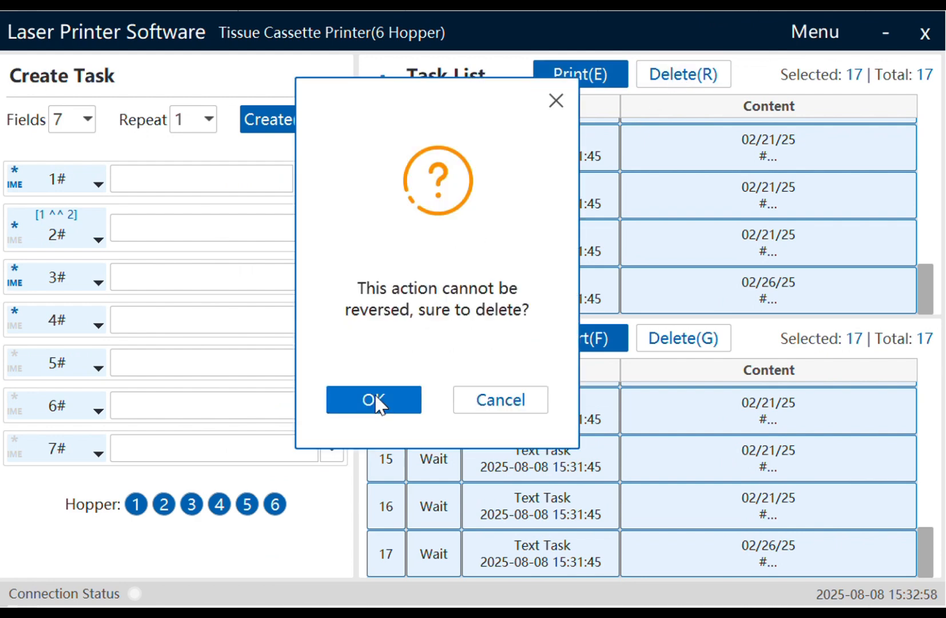
click(379, 399)
- Select every job in the Print List and delete them after confirming
click(378, 372)
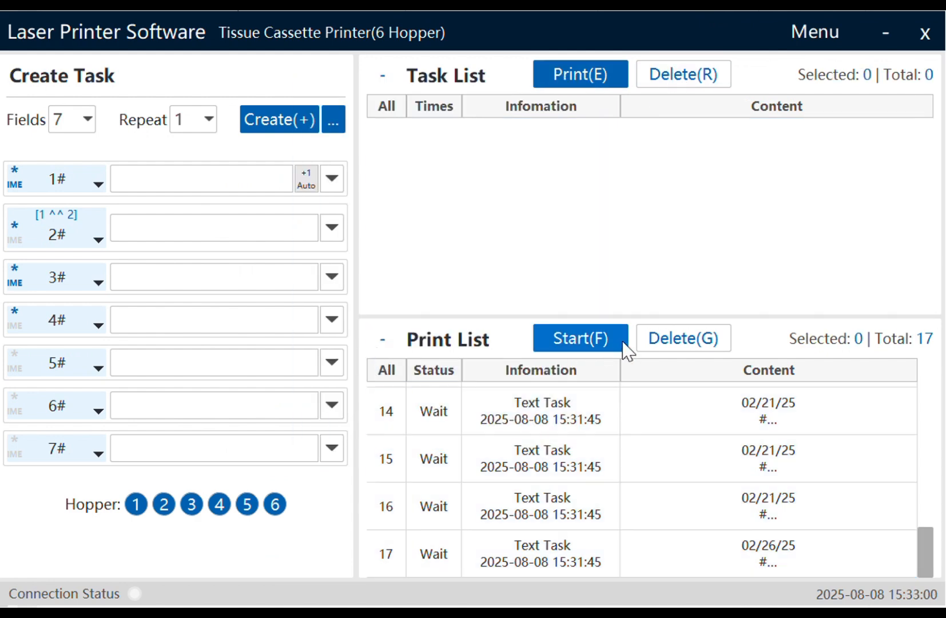
click(383, 371)
click(689, 343)
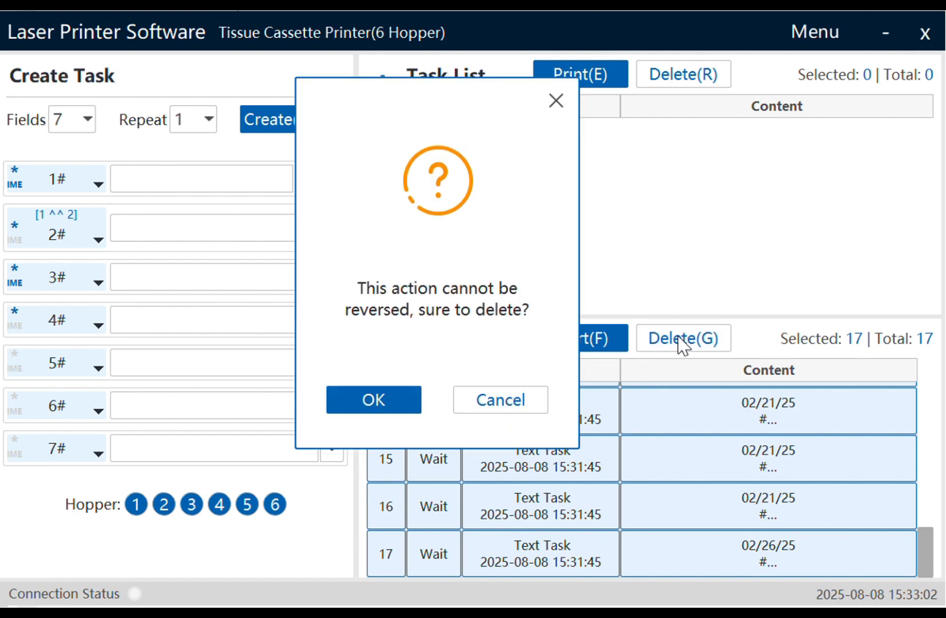
click(369, 401)
click(332, 119)
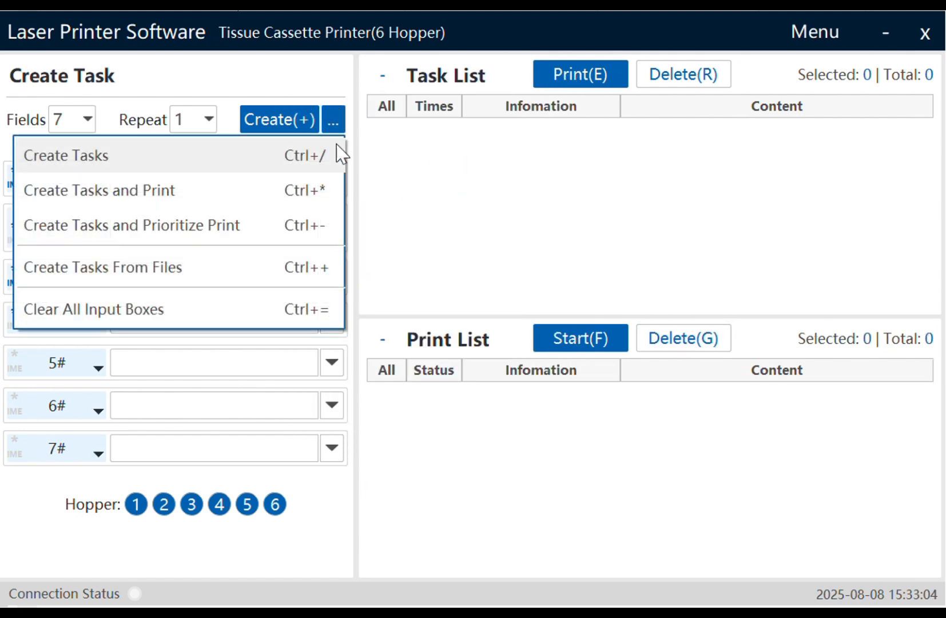
- Create tasks from file aps_label_37372576 in the desktop's Batch 文档 folder
click(191, 265)
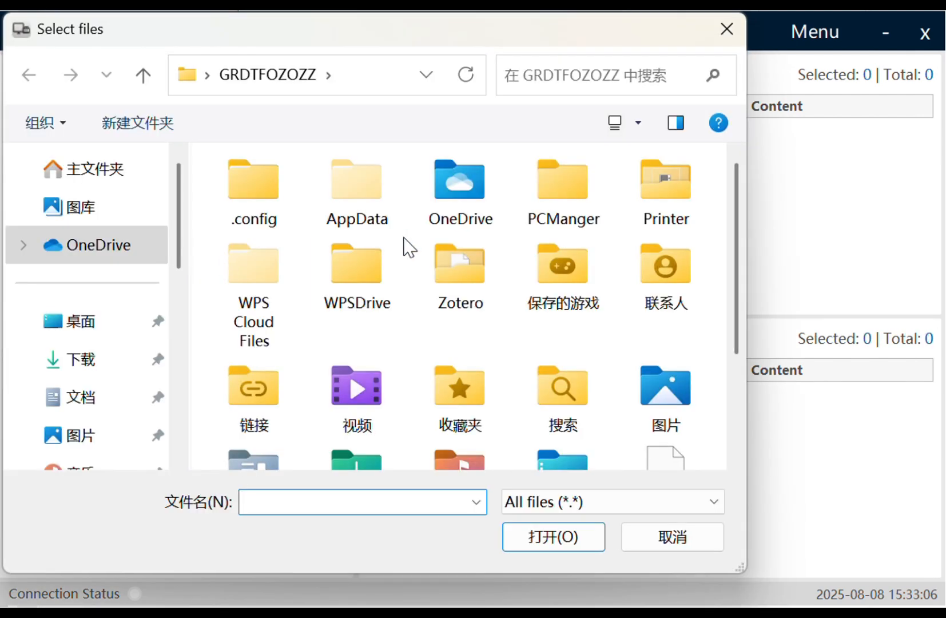
click(80, 322)
scroll(448, 268, down, 5)
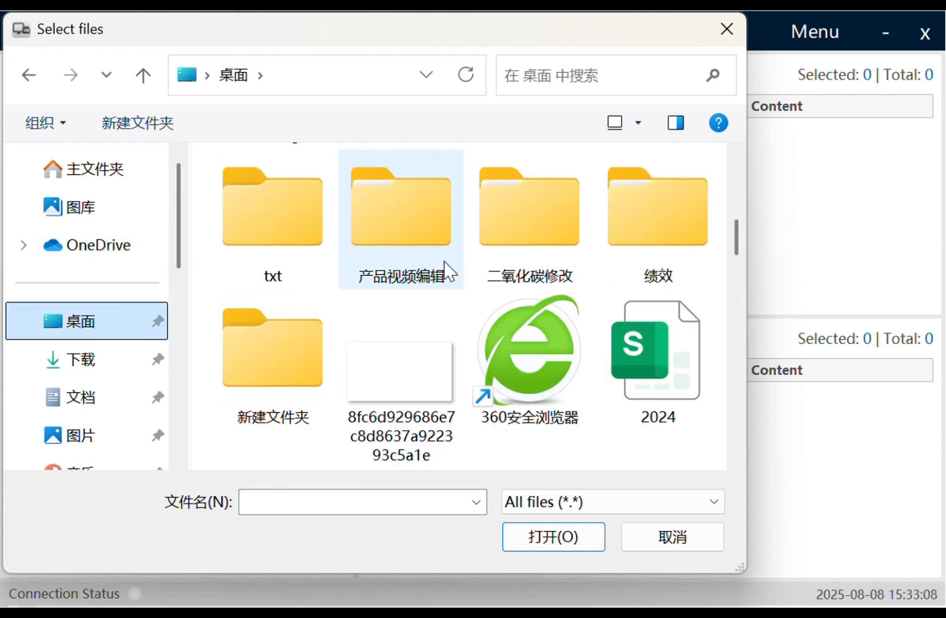
scroll(466, 268, up, 5)
double_click(407, 237)
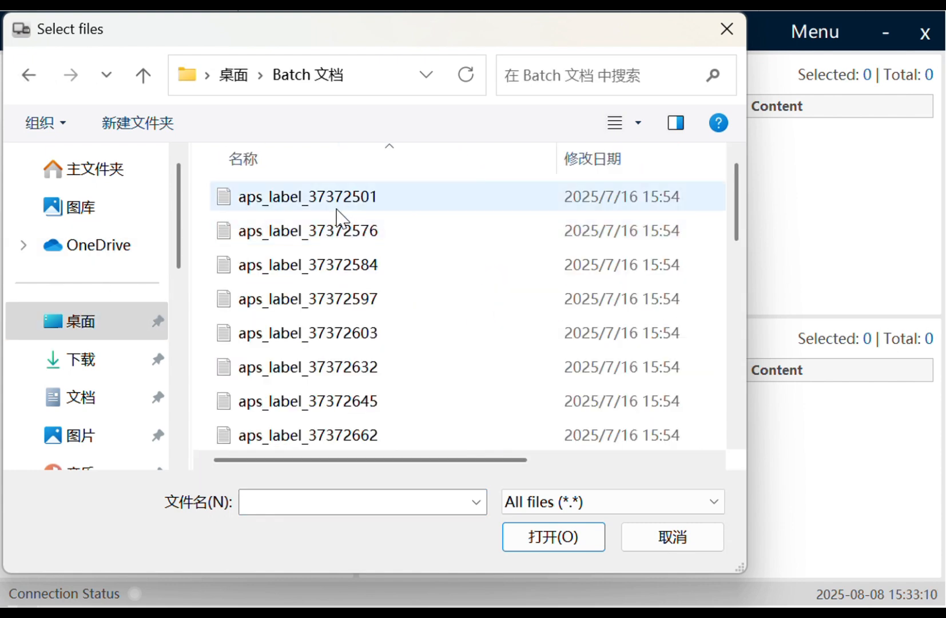
click(323, 232)
click(551, 542)
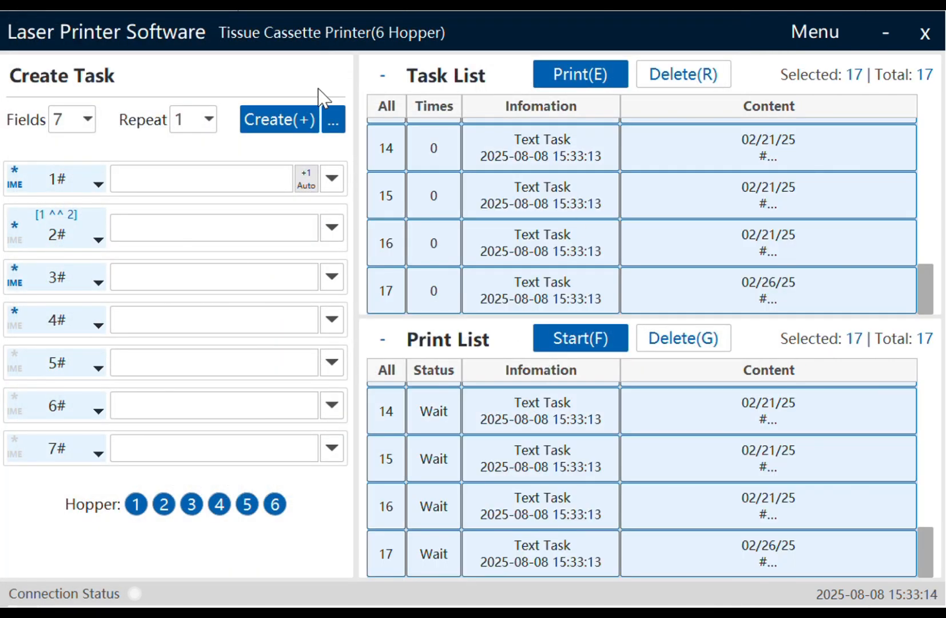
- Toggle the Task List's All checkbox, leaving all 17 new tasks selected
click(386, 106)
click(385, 106)
click(386, 107)
click(388, 109)
- Delete all 17 tasks from the Task List, then select and delete every Print List job, confirming both
click(695, 76)
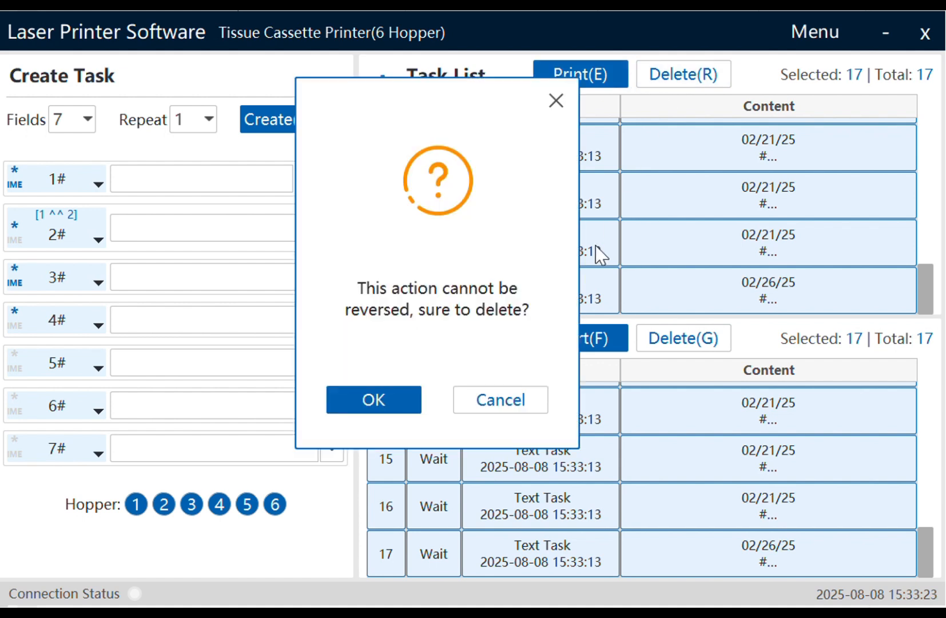
click(400, 406)
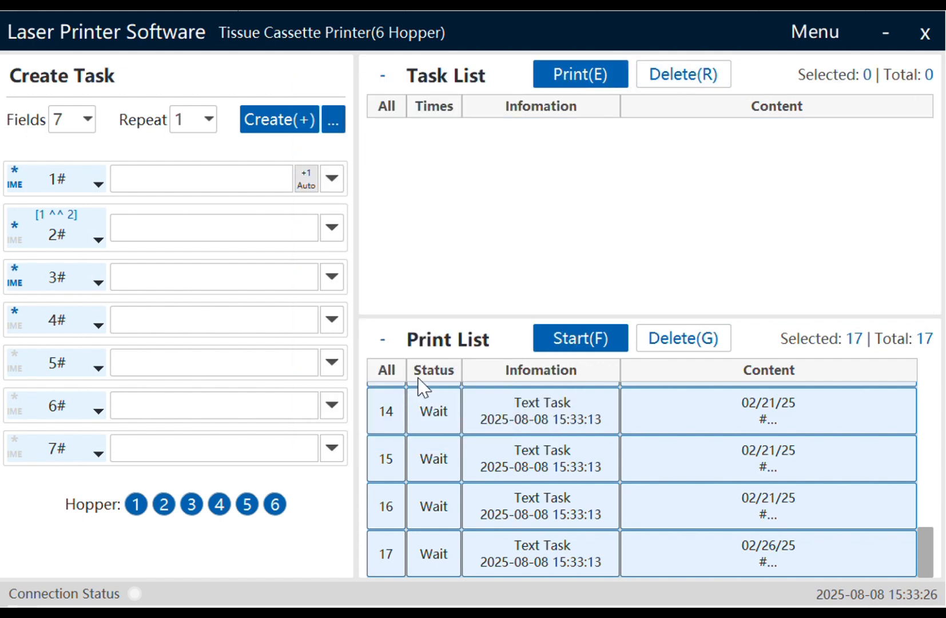
click(388, 372)
click(382, 373)
click(667, 343)
click(360, 405)
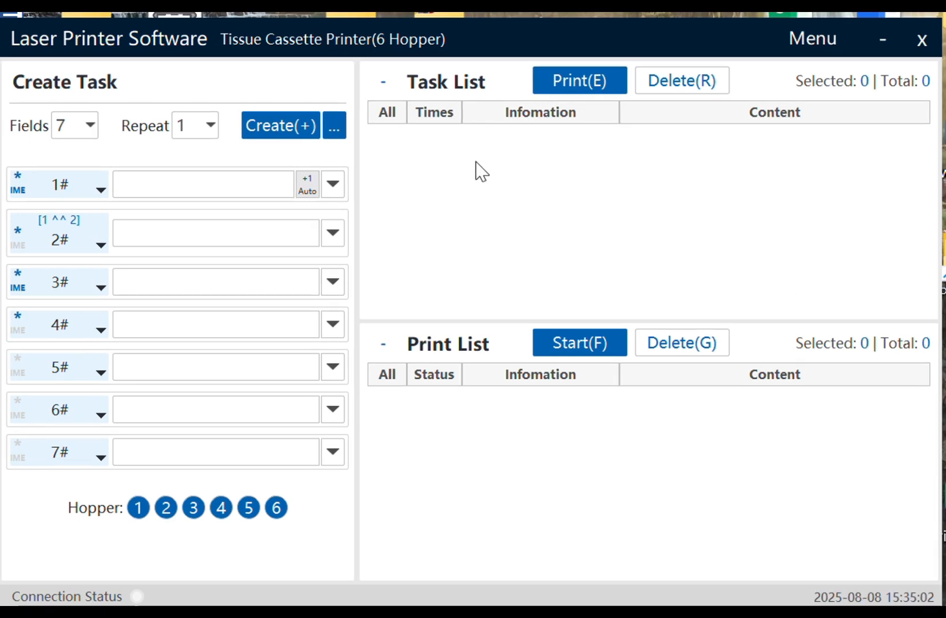
- Add an image task from file 4 in Sample file\玻片, then deselect it
click(333, 124)
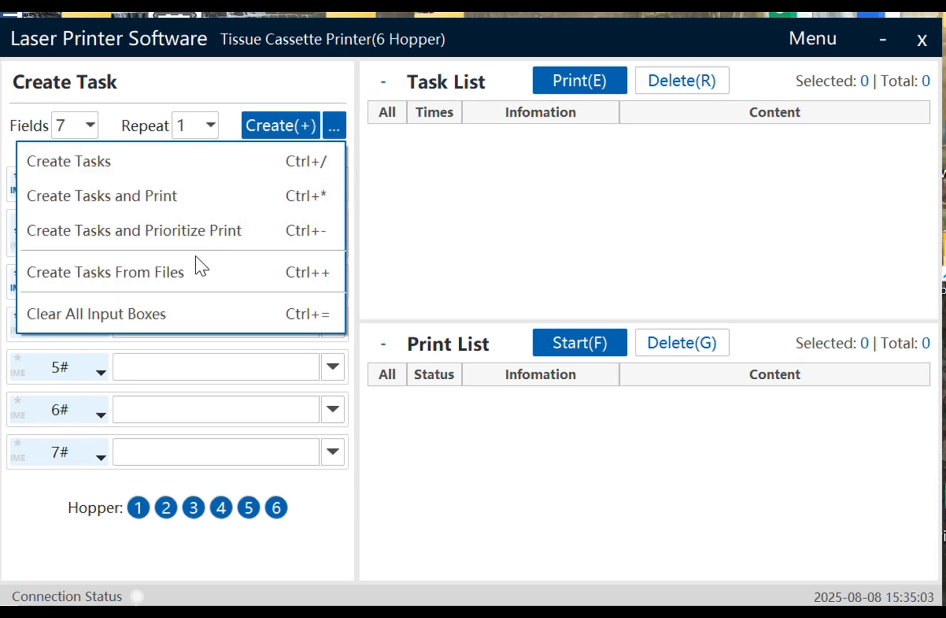
click(173, 270)
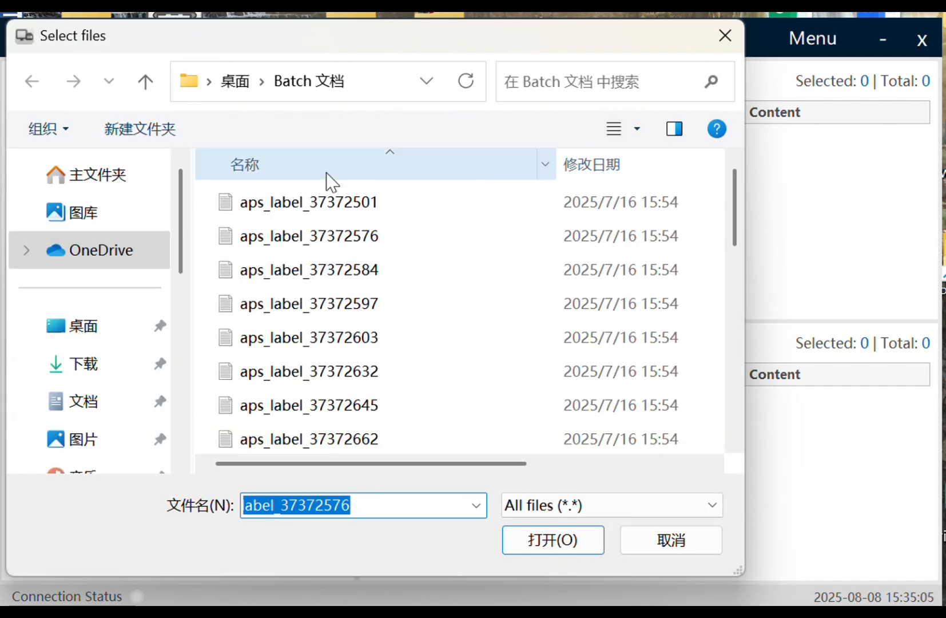
click(86, 335)
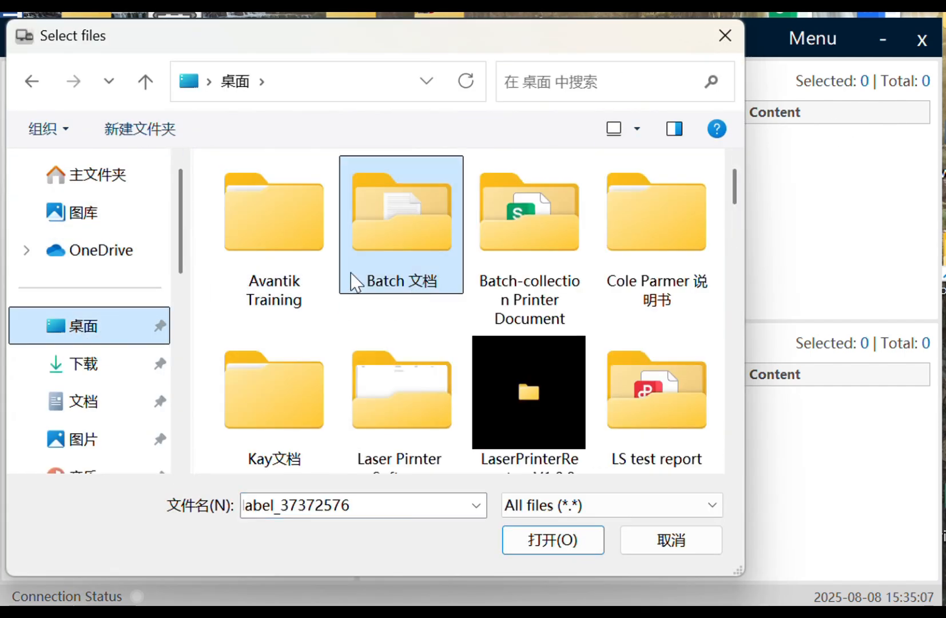
scroll(352, 280, down, 2)
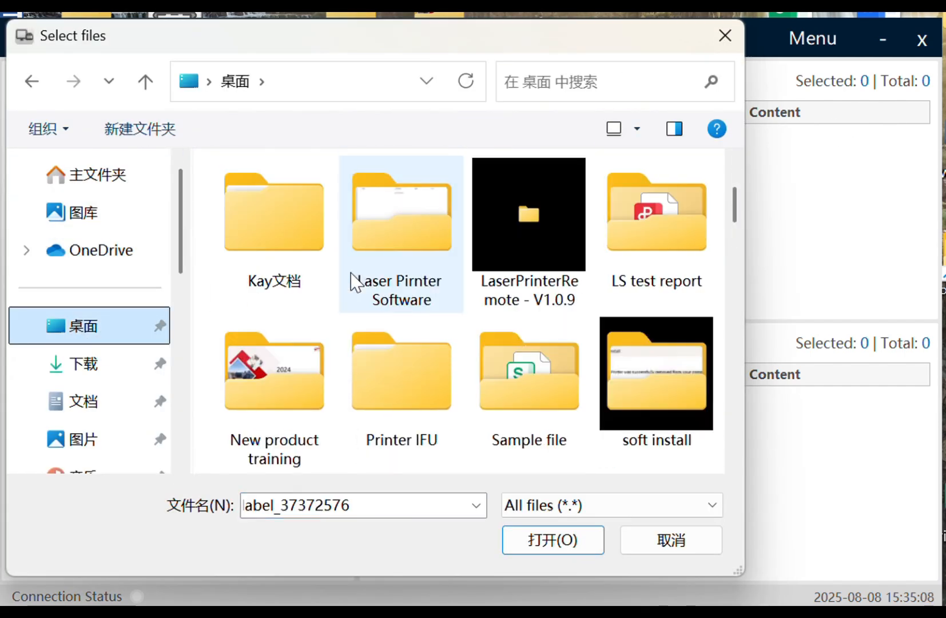
double_click(544, 393)
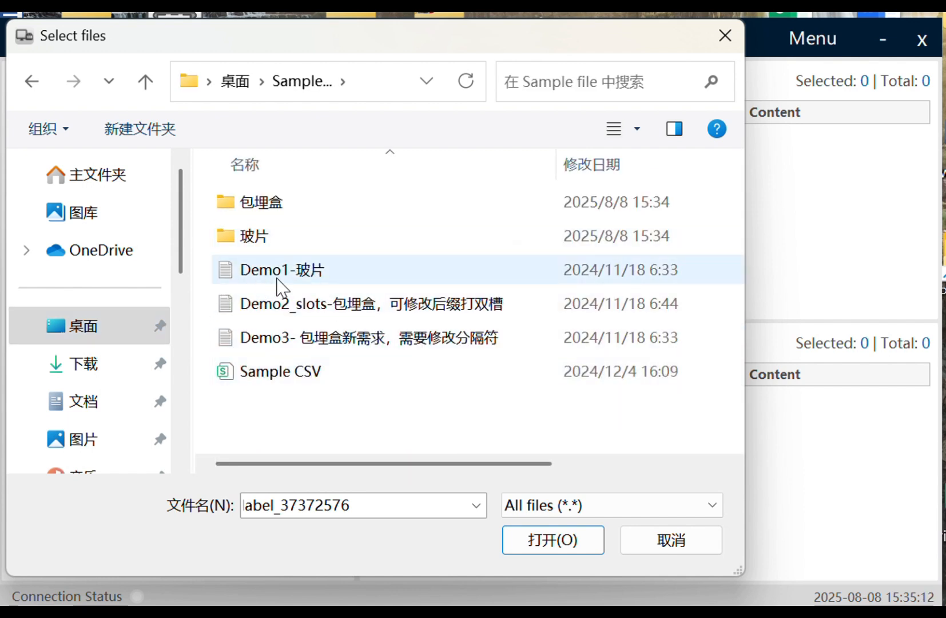
double_click(250, 236)
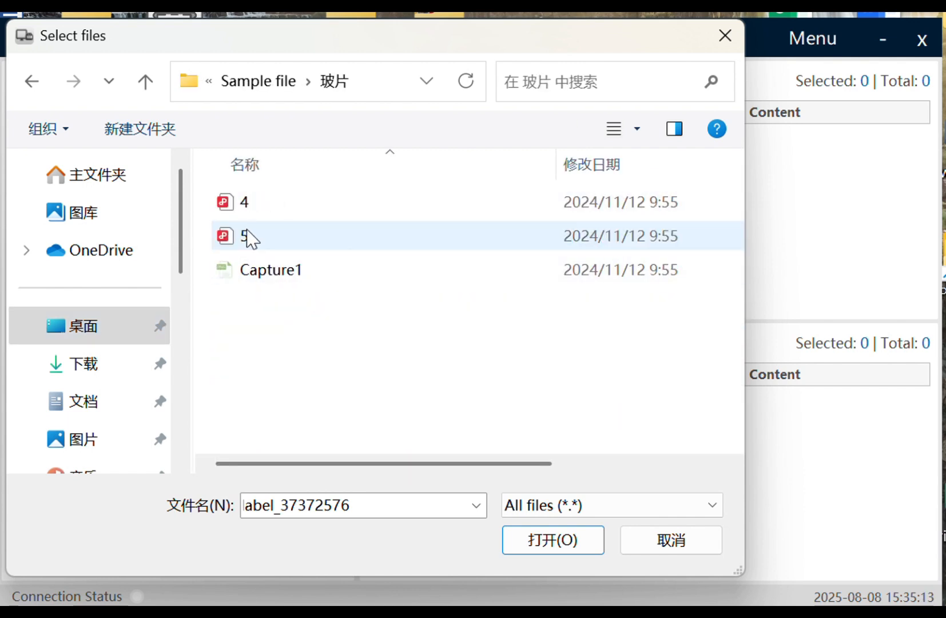
click(241, 209)
click(523, 536)
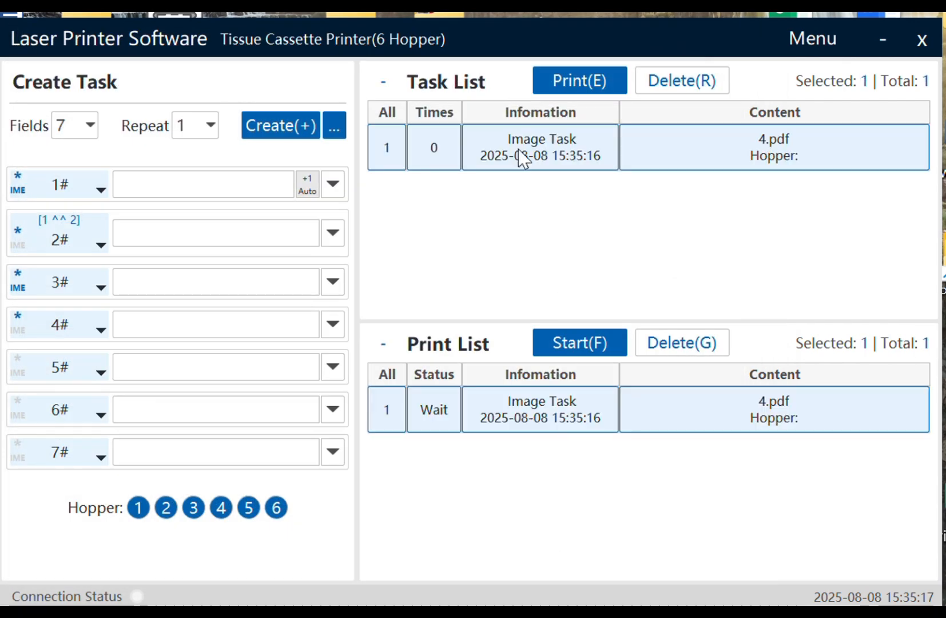
click(531, 275)
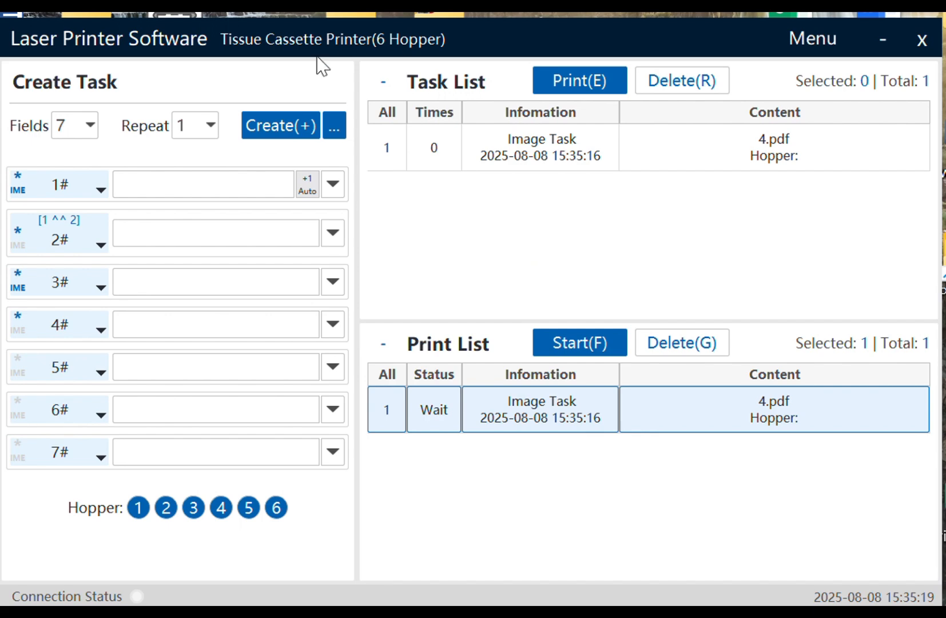
- Create text tasks from the Sample CSV file in the Sample file folder
click(337, 131)
click(196, 274)
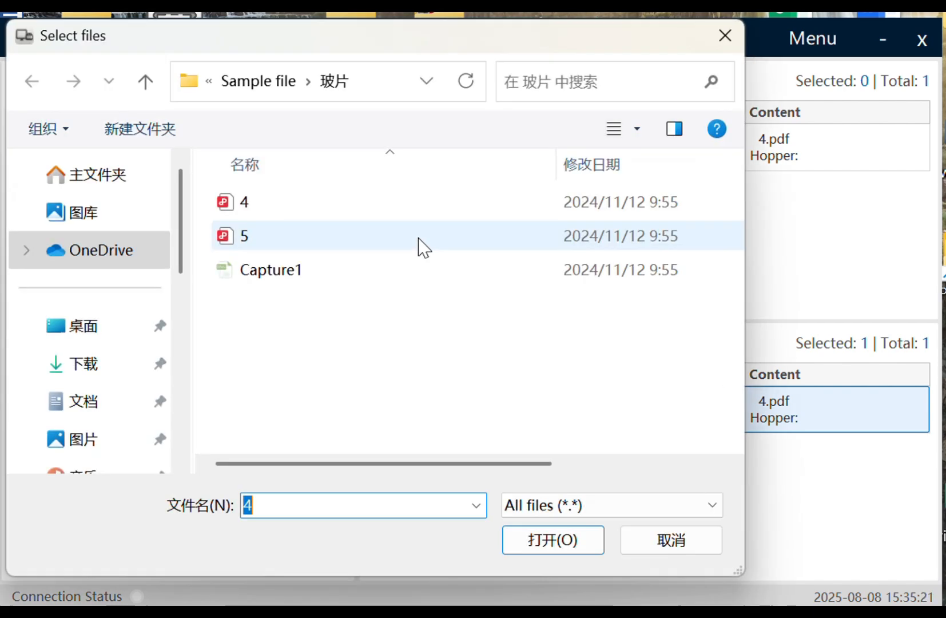
click(256, 85)
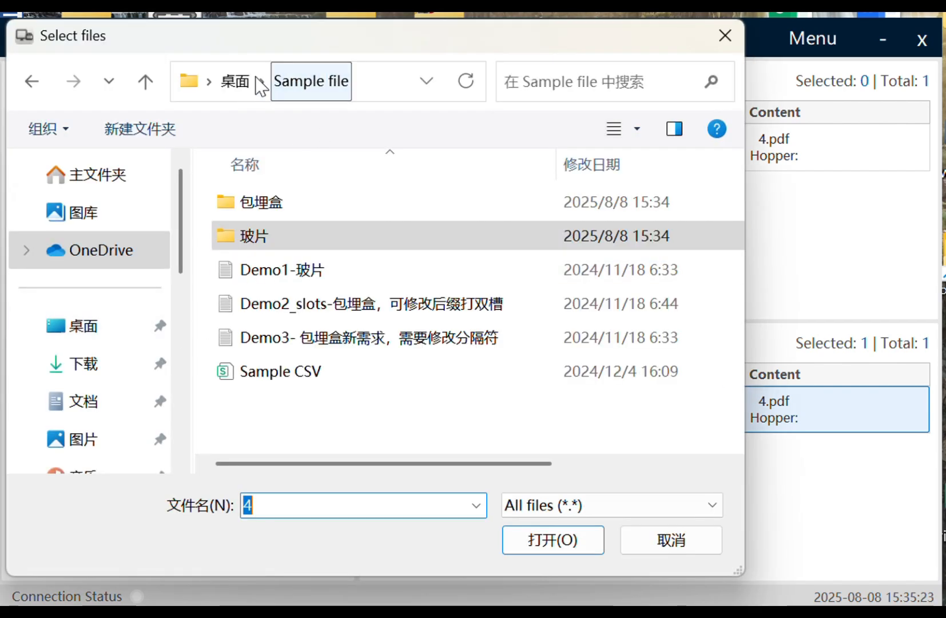
click(248, 378)
click(548, 541)
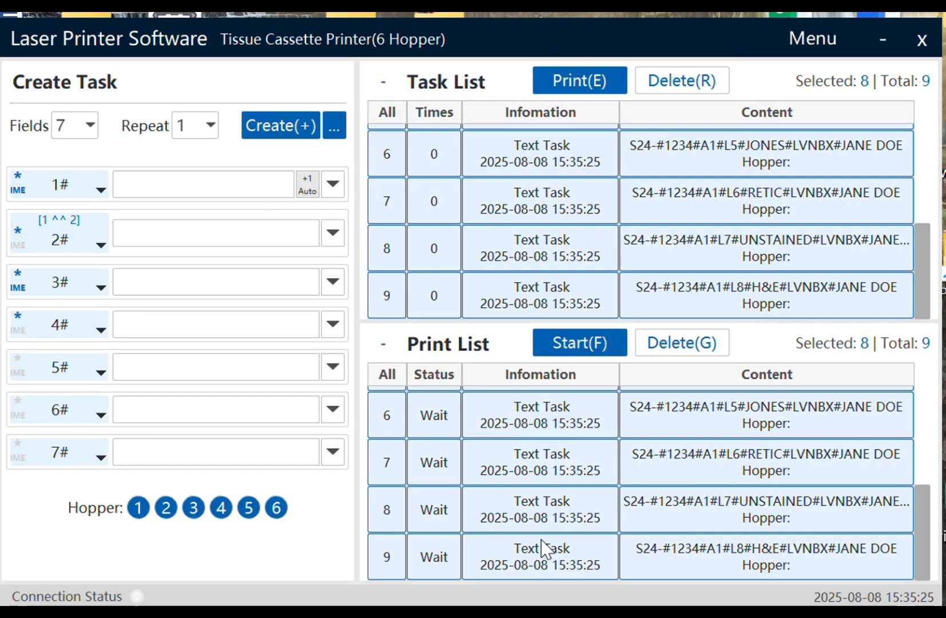